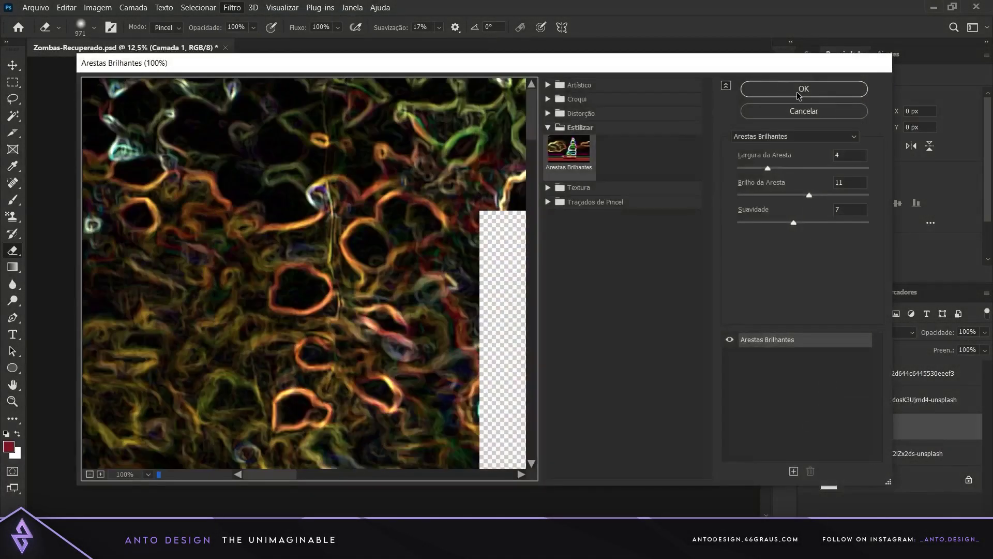
Step: Apply Glowing Edges to Camada 1, add a clipped Hue/Saturation, and mask the glow off the tree trunk
click(800, 90)
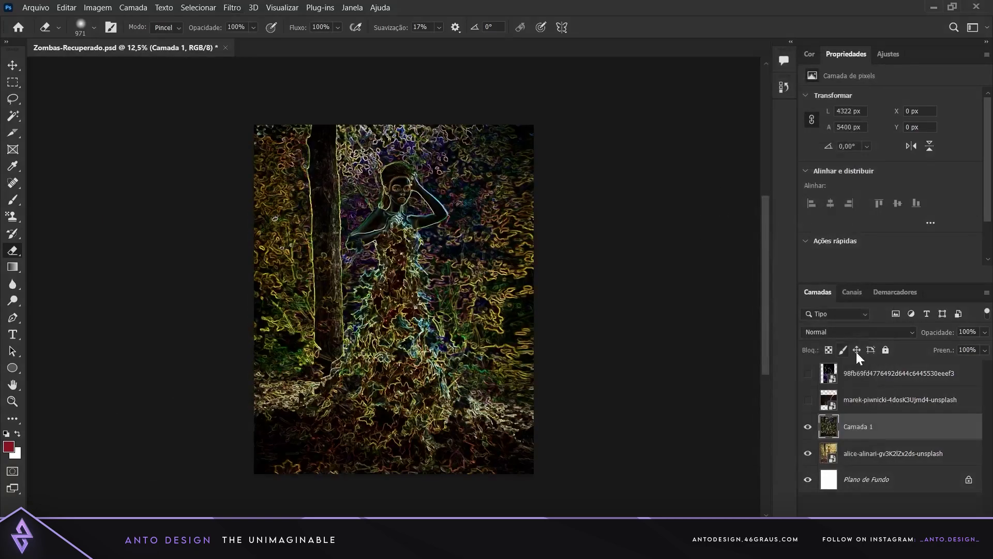
click(918, 402)
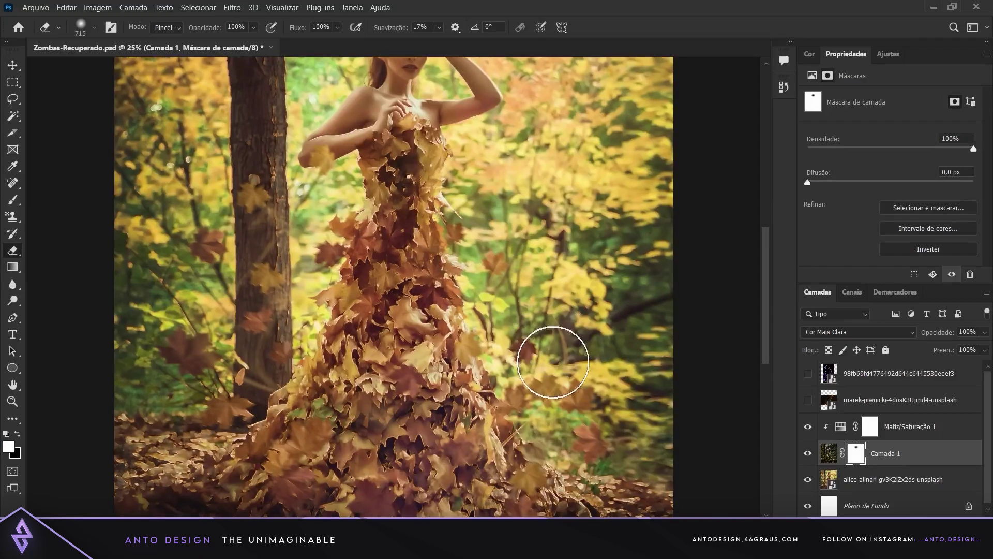
scroll(553, 362, up, 3)
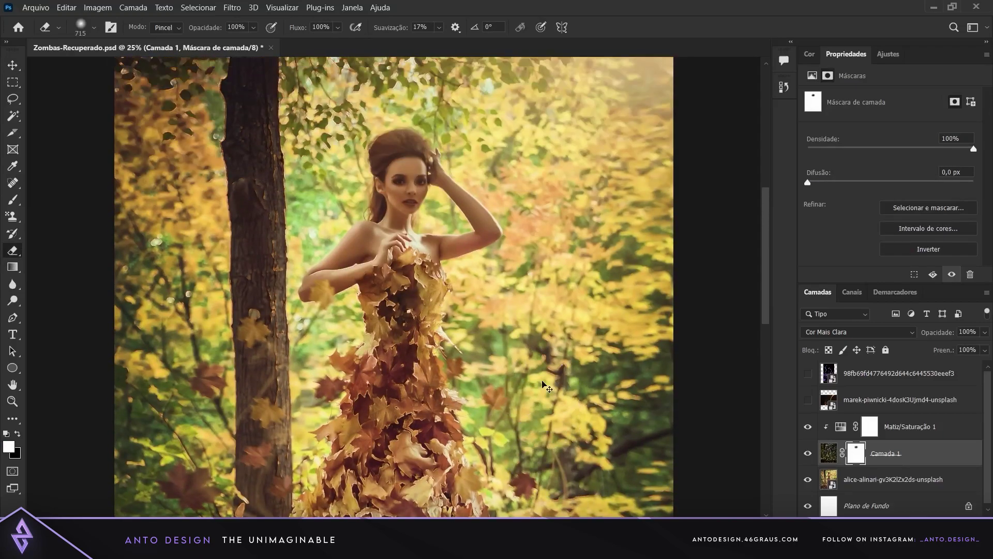
key(ctrl+minus)
drag(288, 311, 287, 222)
key(b)
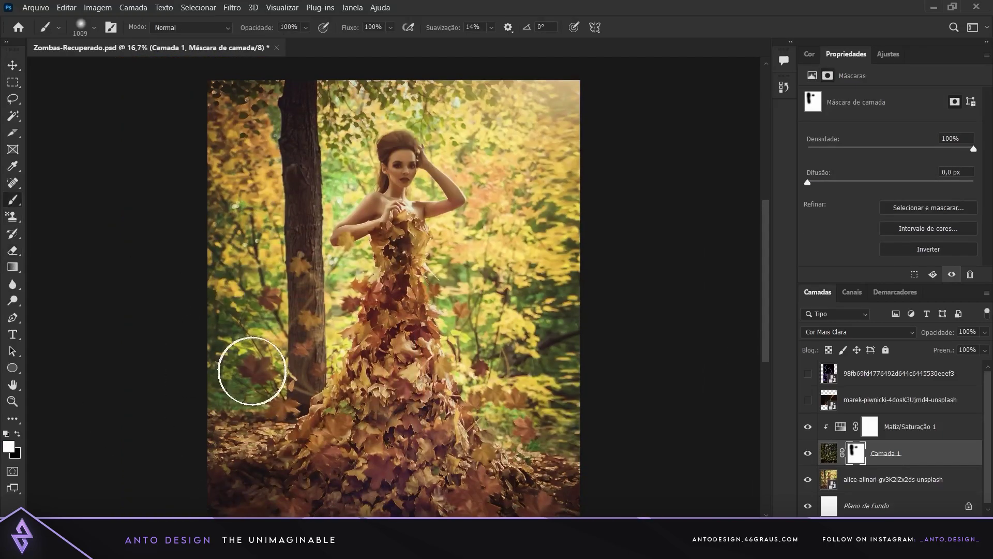
key(ctrl+minus)
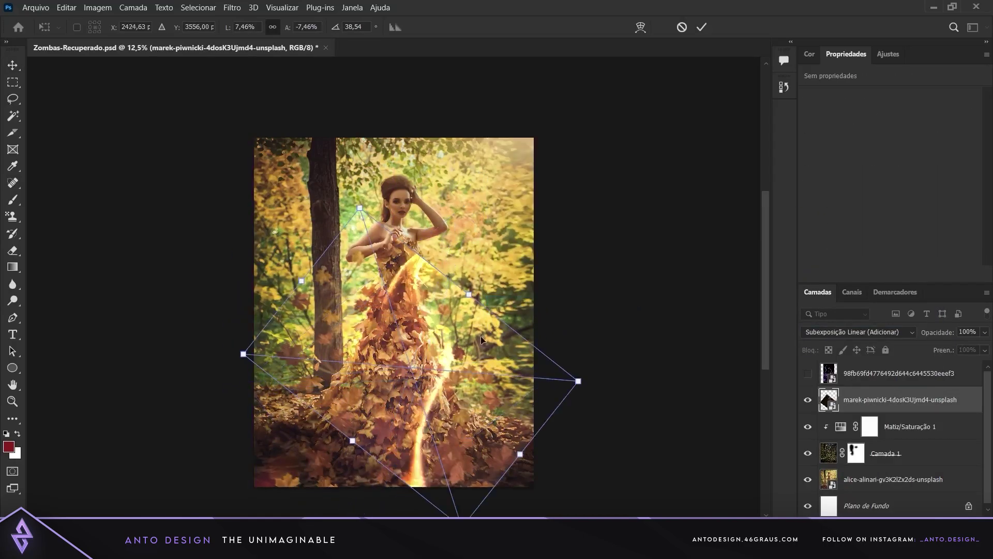
Step: Finish warping the glow strip along the dress, then duplicate it onto the dress's other side
drag(485, 309, 468, 329)
key(Return)
drag(496, 362, 511, 389)
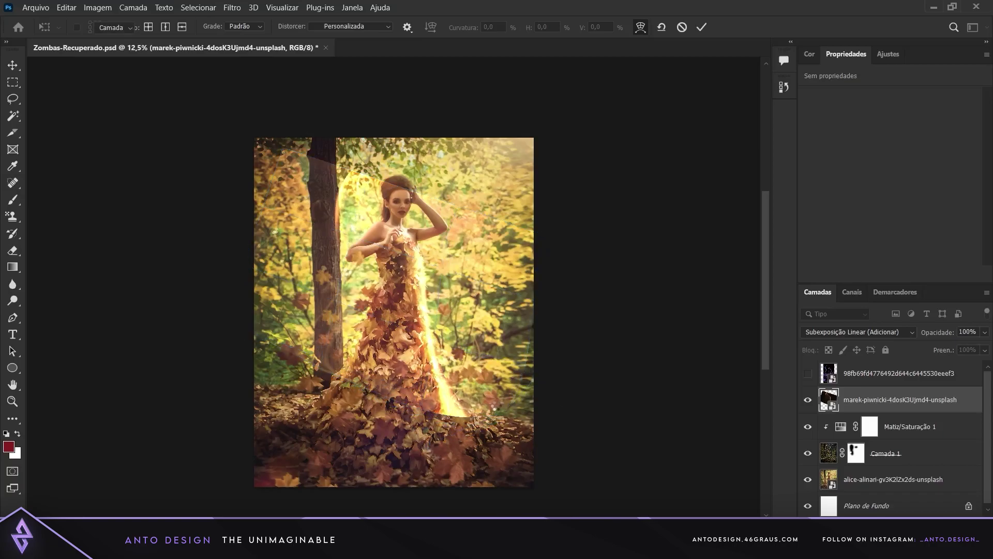
key(ctrl+j)
key(ctrl+t)
drag(425, 343, 498, 343)
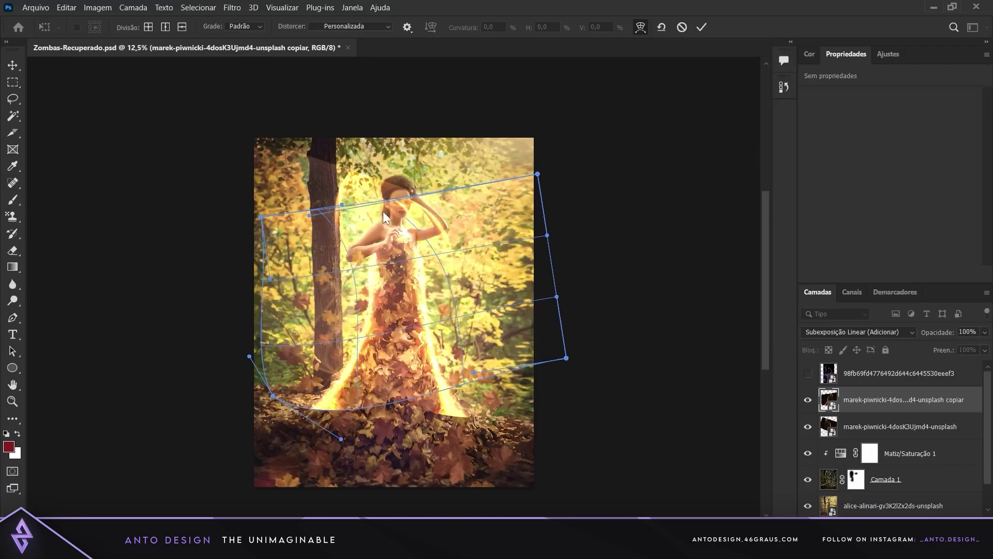
key(Return)
Step: Mask away stray glow on both glow layers along the hem
key(e)
key(d)
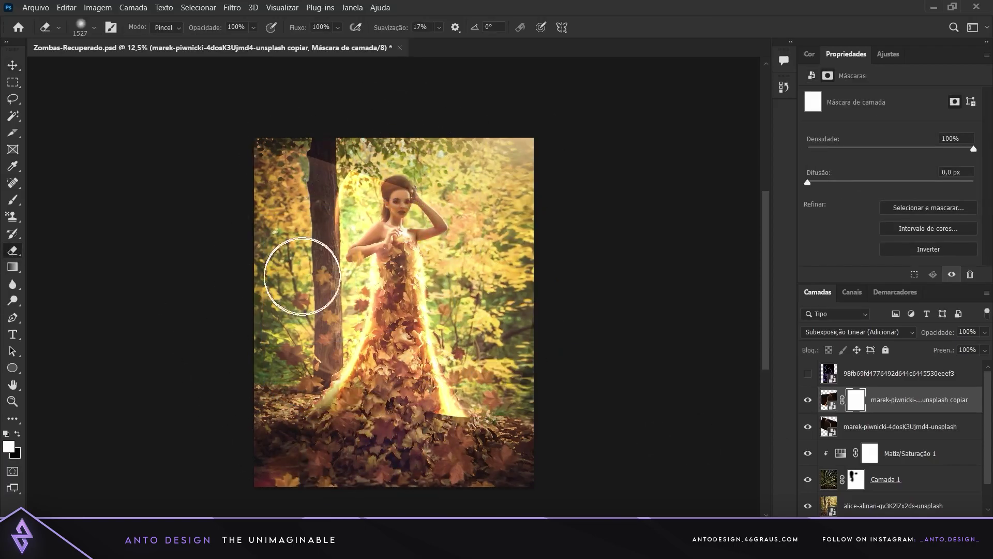
key(alt+bracketleft)
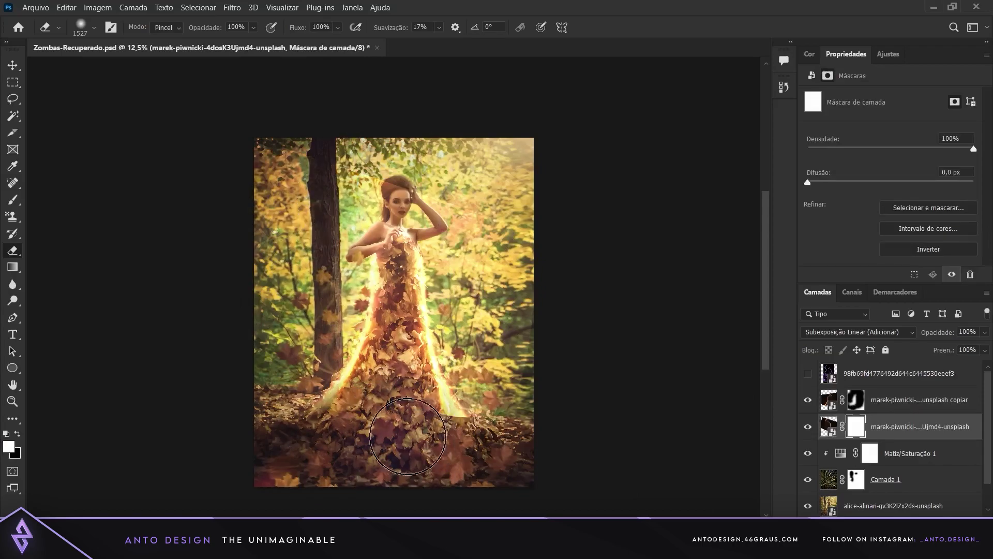
mouse_move(408, 436)
mouse_down()
mouse_move(417, 126)
mouse_move(468, 268)
mouse_up()
key(ctrl+plus)
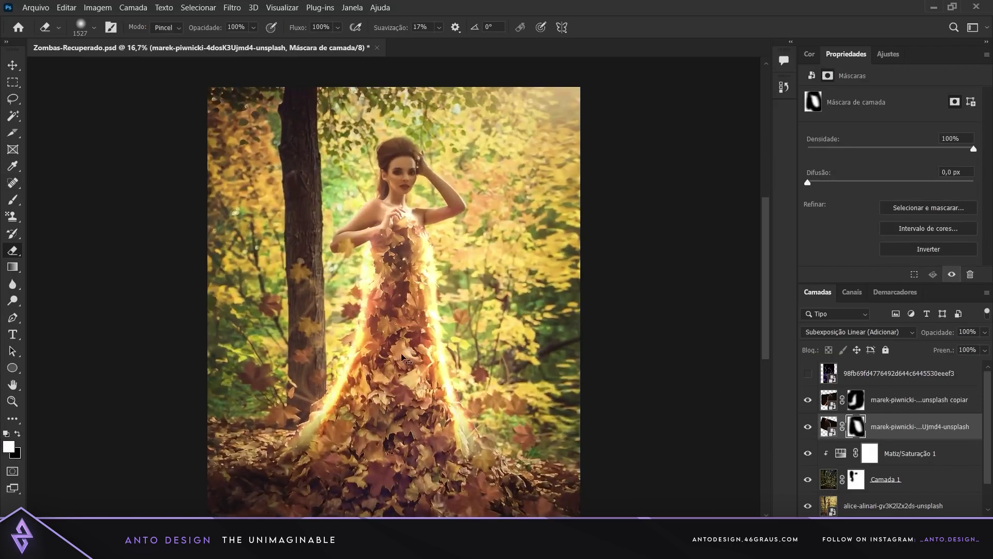
scroll(654, 407, down, 1)
key(alt+bracketright)
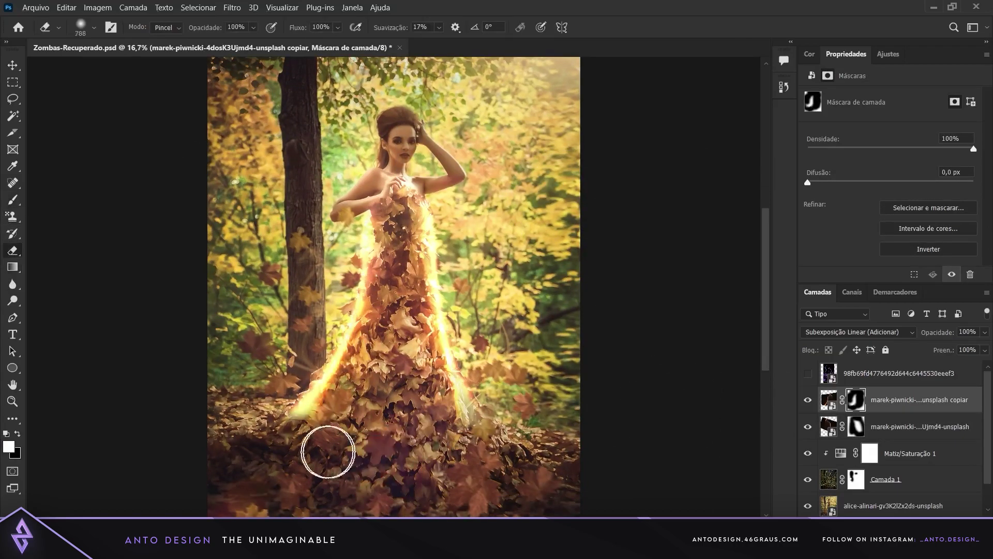
key(ctrl+minus)
click(828, 400)
Step: Convert the copied glow layer into a smart object
right_click(880, 399)
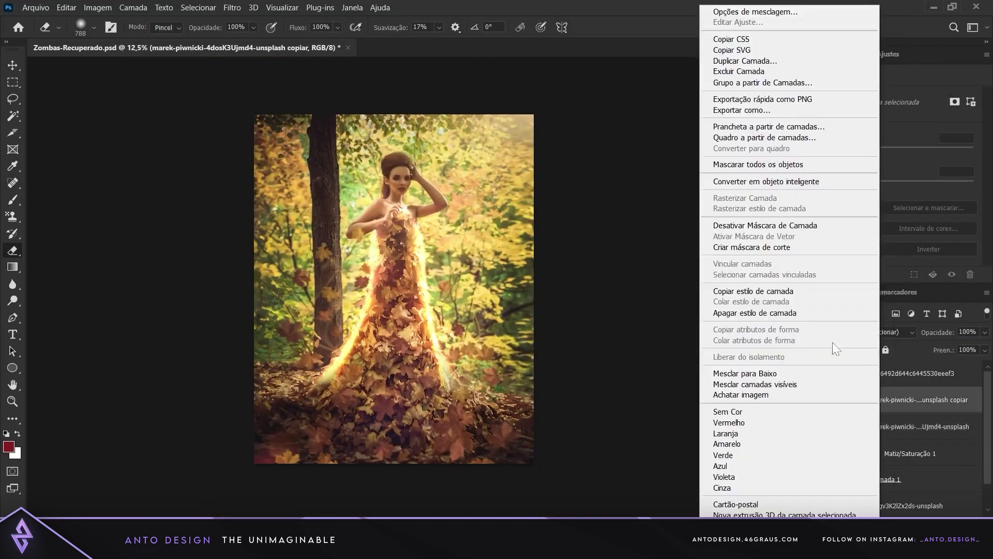
right_click(854, 408)
right_click(905, 399)
click(725, 181)
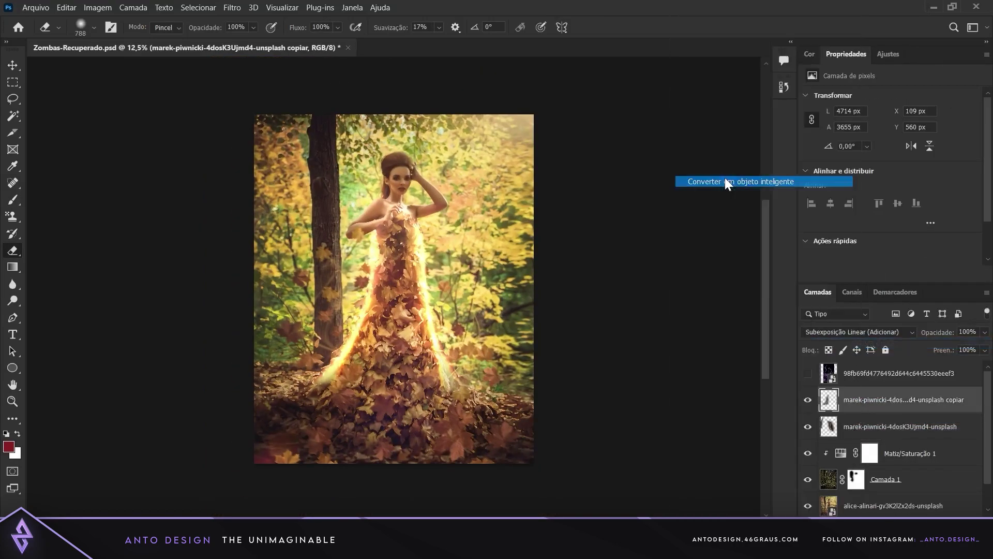
Step: Warp and tilt the original glow layer slightly, about -2.76°, to hug the dress
click(871, 433)
key(ctrl+t)
right_click(444, 257)
click(455, 392)
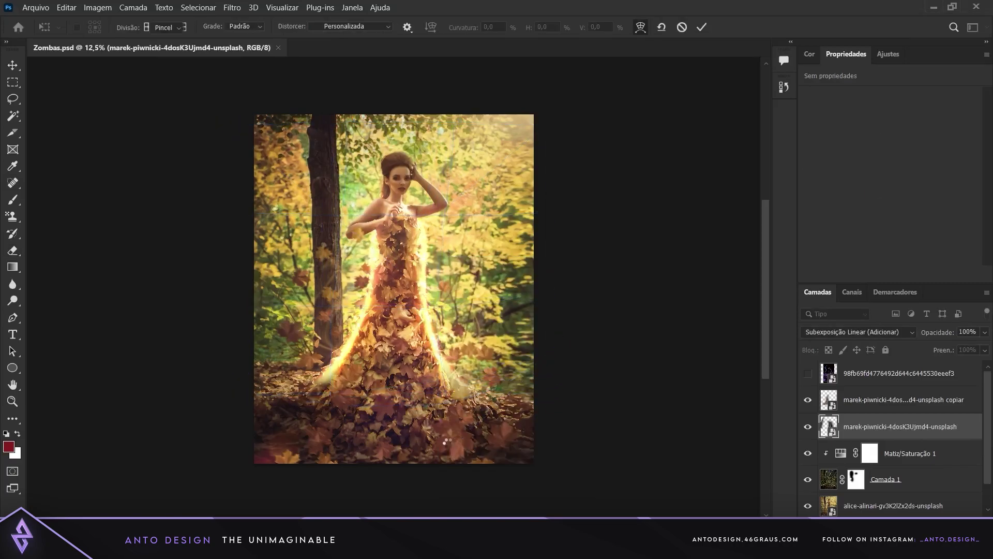
drag(572, 292, 572, 283)
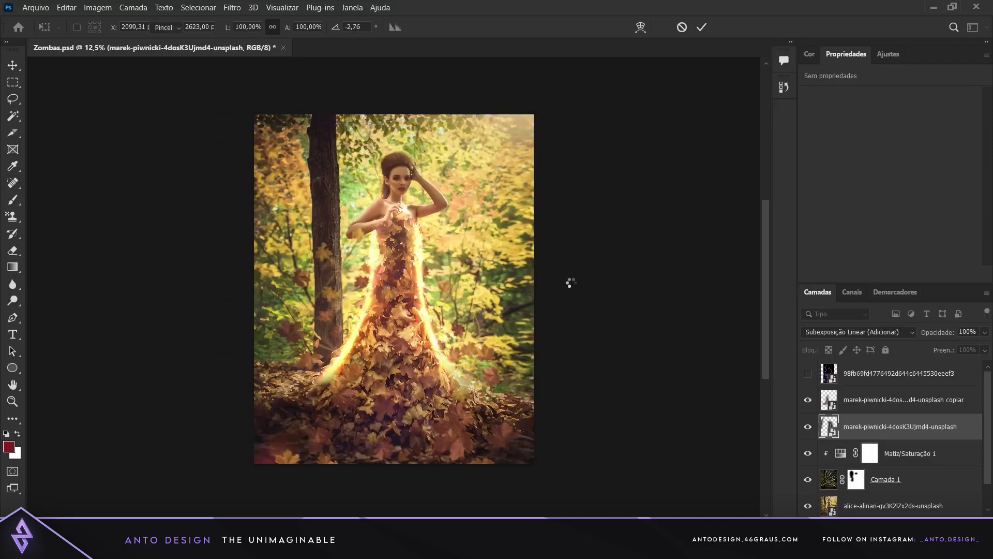
key(Return)
click(905, 399)
Step: Show the 98fb purple lightning layer and set it to Linear Dodge (Add)
key(e)
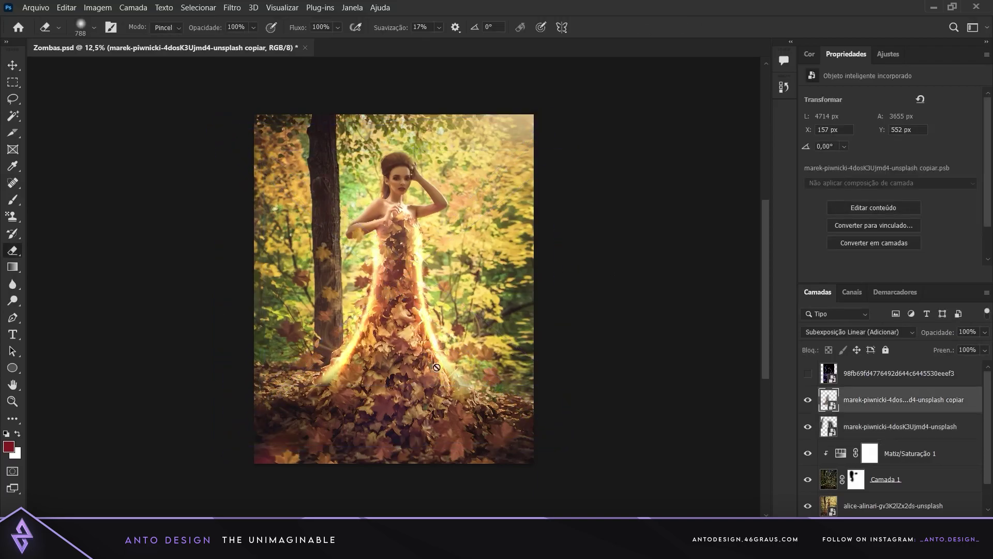
click(808, 373)
click(901, 373)
click(856, 332)
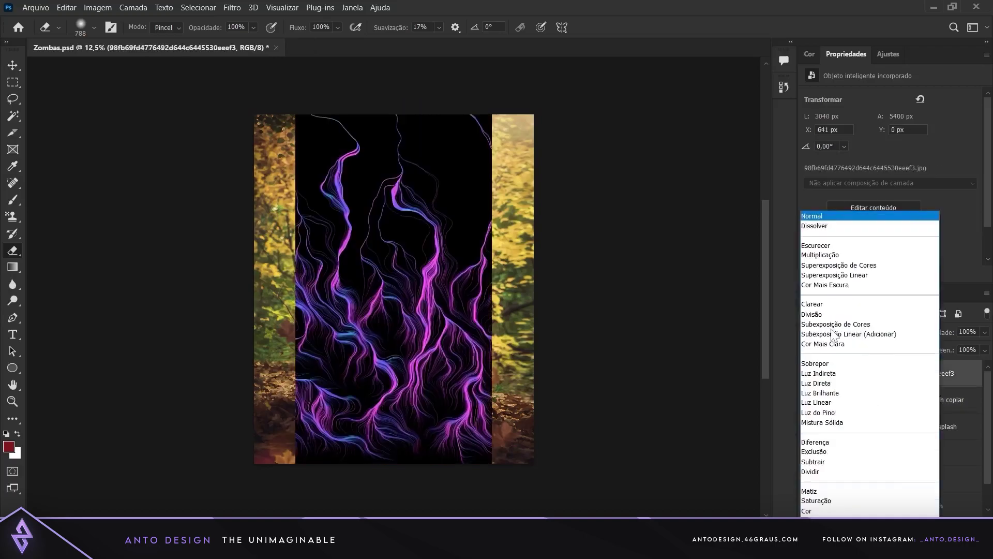
Step: Try scaling and warping the lightning over the lower dress, then cancel that attempt
key(ctrl+t)
drag(416, 112, 406, 317)
right_click(430, 372)
click(455, 244)
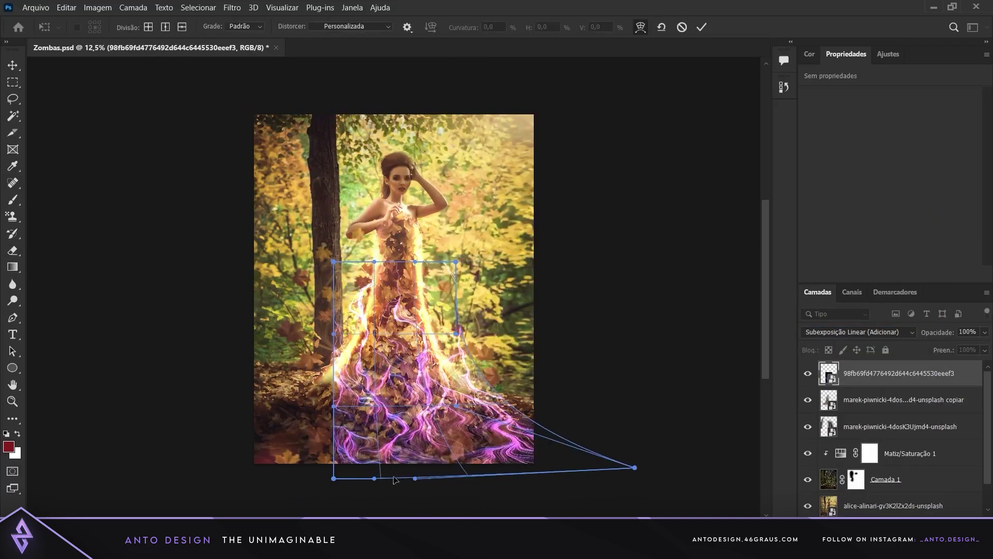
drag(310, 414, 293, 377)
drag(458, 335, 424, 331)
drag(456, 263, 424, 266)
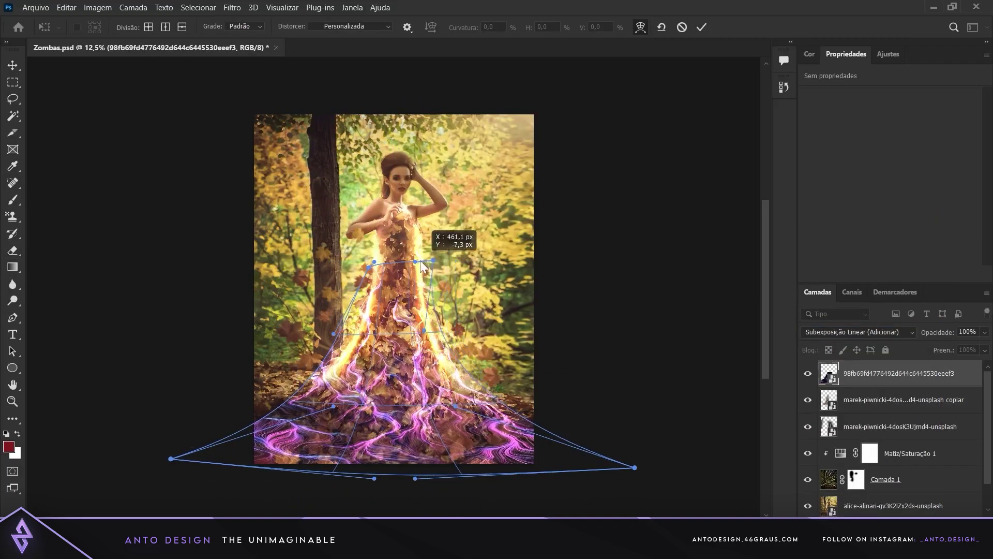
drag(672, 462, 674, 452)
drag(170, 459, 115, 451)
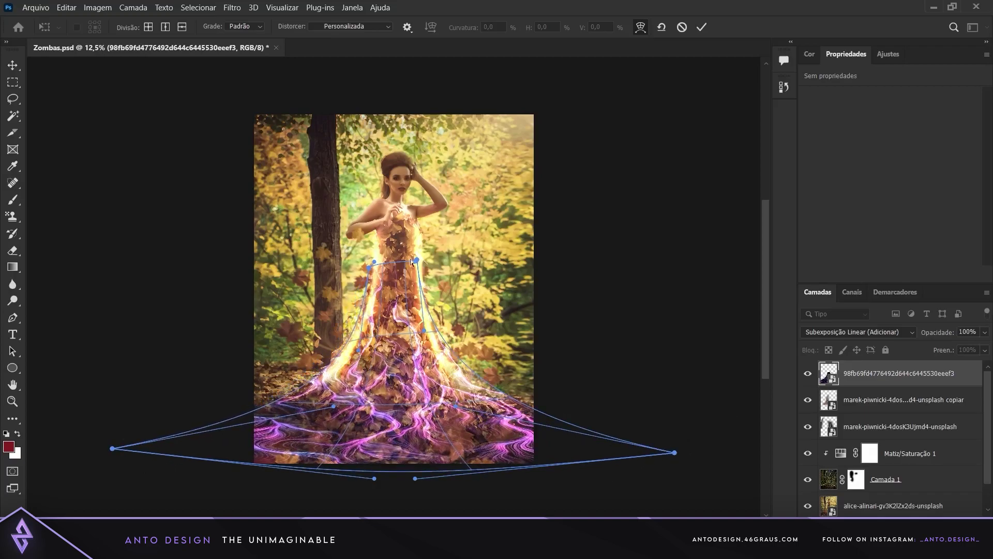
key(Escape)
Step: Shrink the lightning texture down to the dress width
key(ctrl+t)
right_click(383, 289)
click(421, 284)
drag(500, 114, 451, 261)
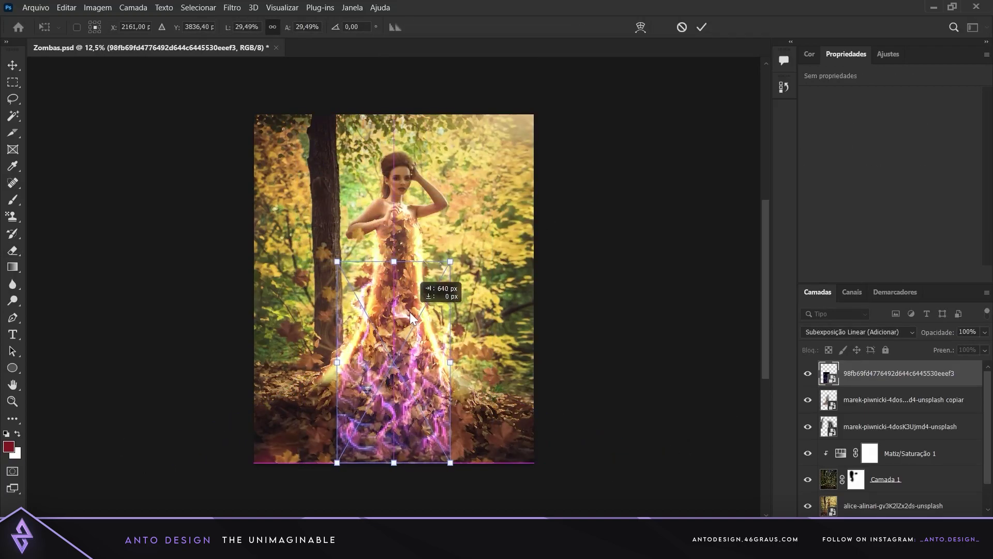
right_click(434, 123)
click(477, 226)
Step: Warp the lightning's bottom corners outward so it flares across the hem
drag(451, 462, 593, 459)
drag(337, 462, 152, 471)
drag(336, 328, 358, 345)
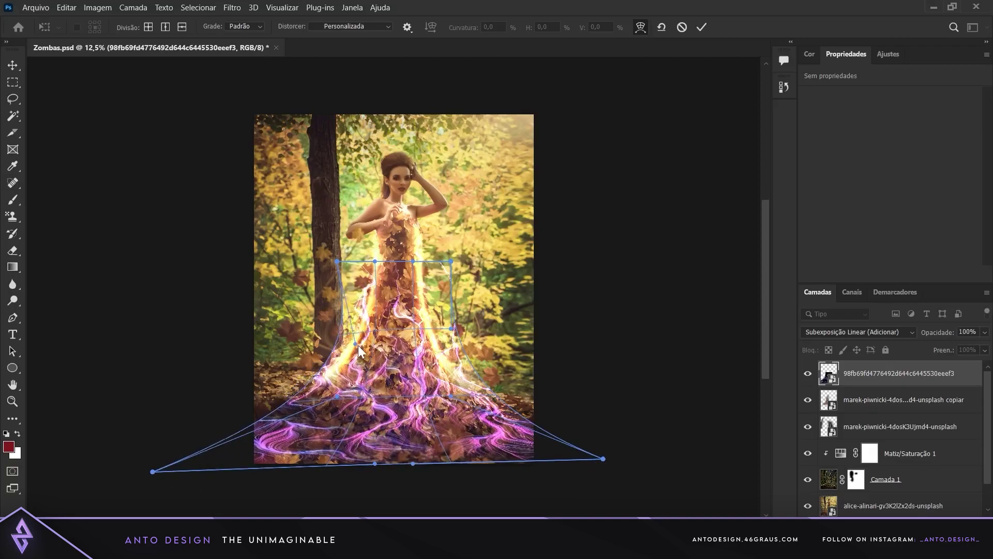
drag(452, 328, 406, 323)
drag(361, 267, 359, 262)
drag(153, 471, 121, 464)
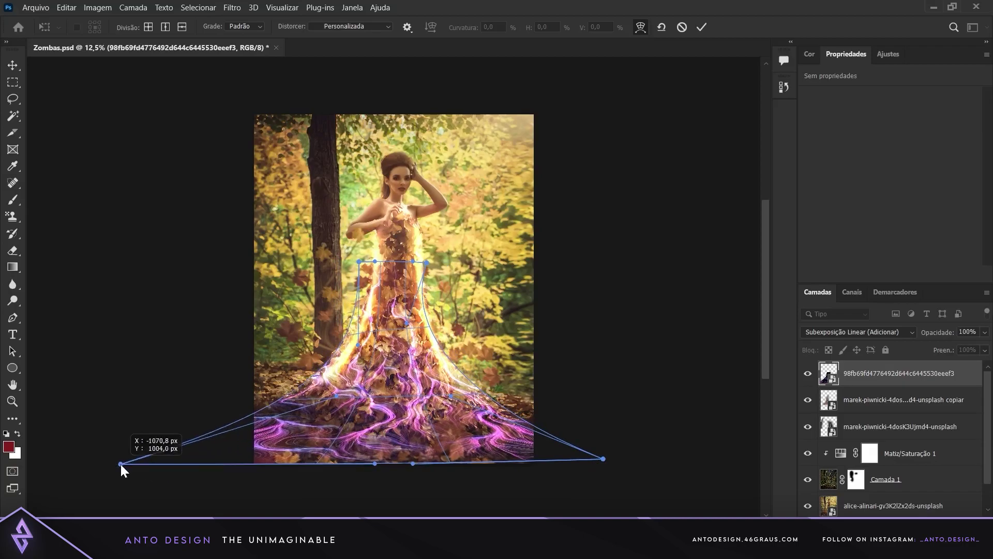
drag(604, 458, 644, 465)
key(Return)
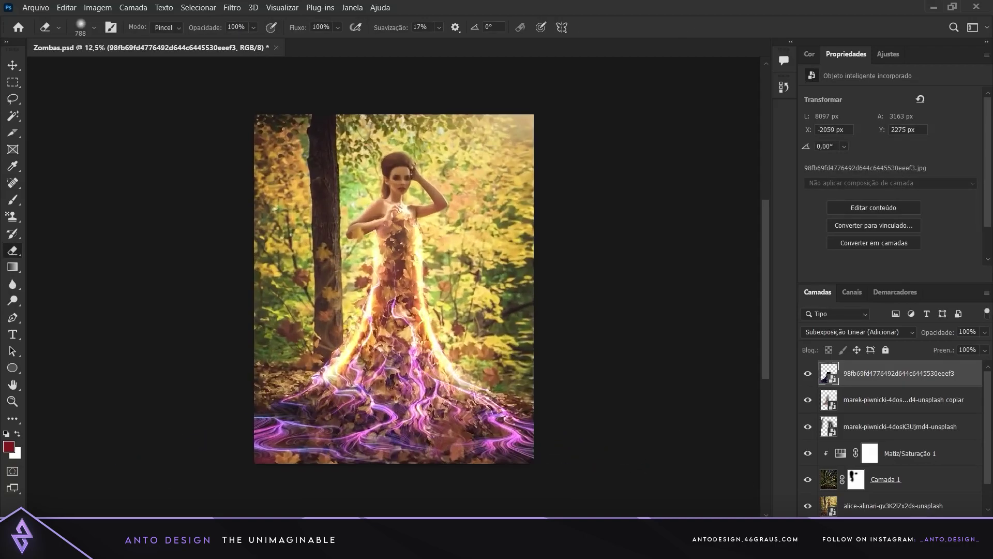
right_click(879, 373)
Step: Add a colorized Hue/Saturation tinting the lightning orange-gold with boosted saturation
click(806, 250)
mouse_move(891, 147)
mouse_down()
mouse_move(821, 146)
mouse_move(951, 146)
mouse_up()
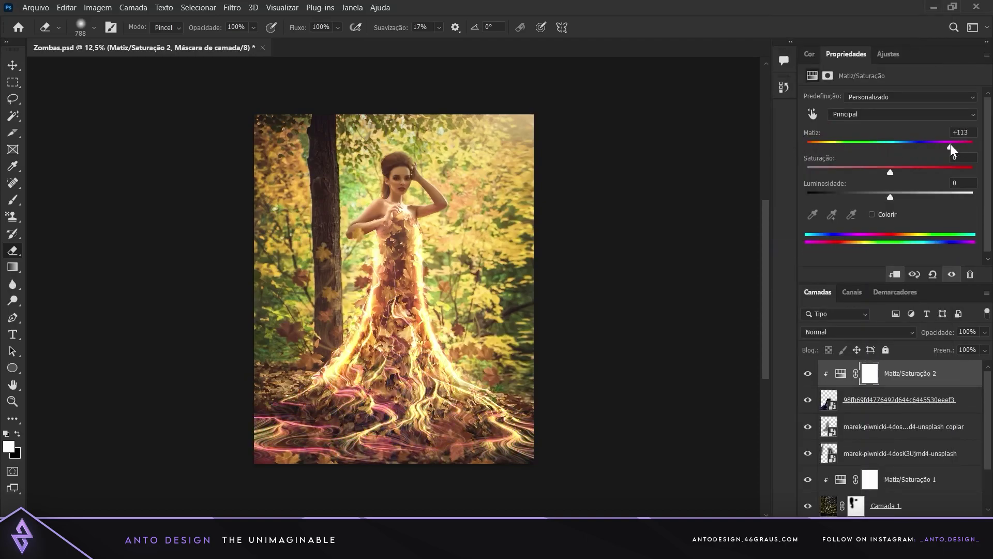
click(872, 214)
drag(849, 172, 900, 172)
drag(807, 146, 826, 146)
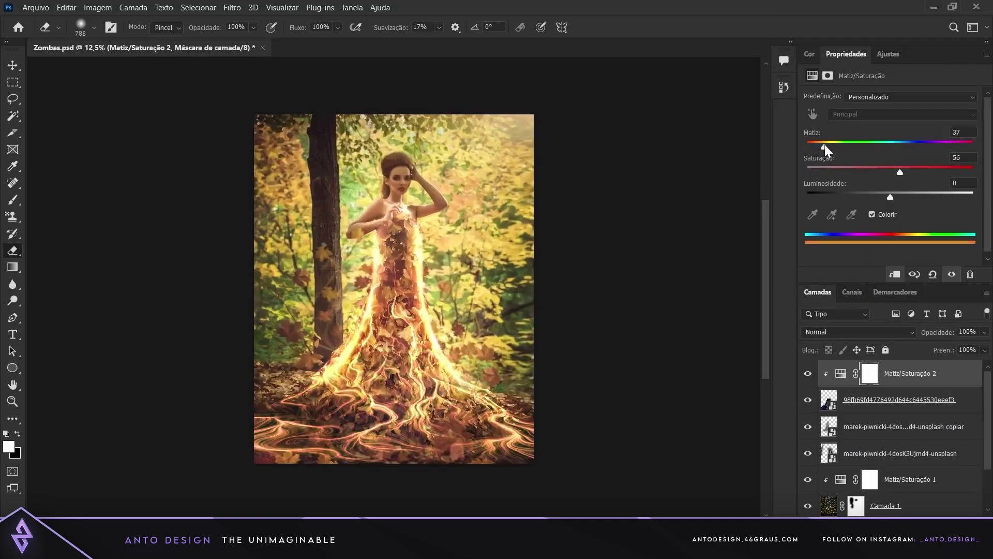
Step: Blend the copied glow additively, mask the lightning, and lower the second hue adjustment's saturation
click(903, 427)
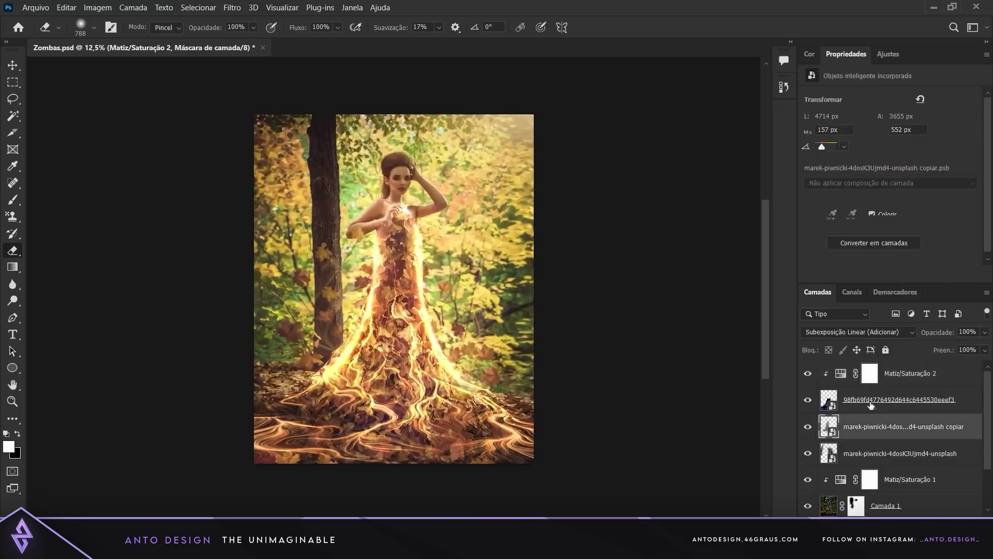
click(858, 332)
click(833, 333)
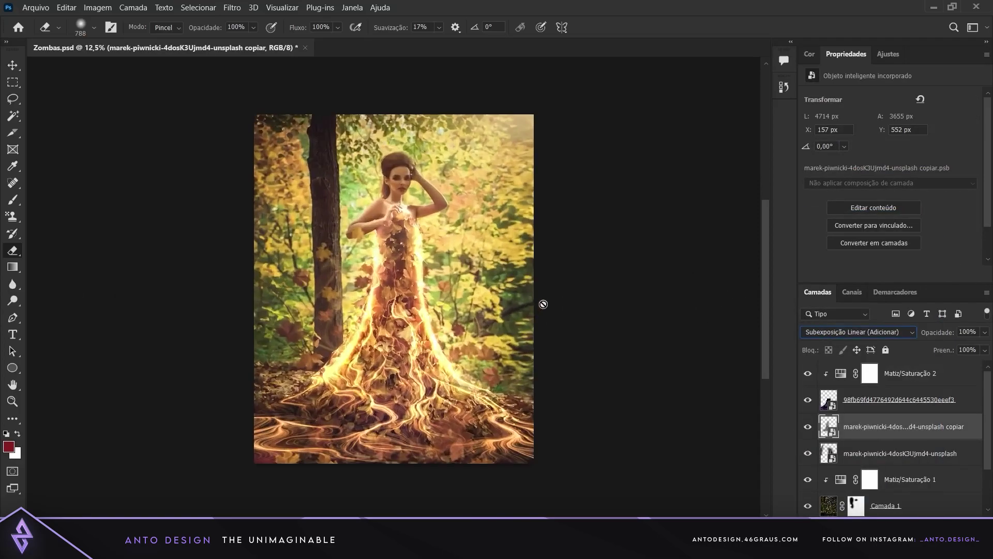
click(900, 400)
click(870, 373)
drag(900, 172, 884, 172)
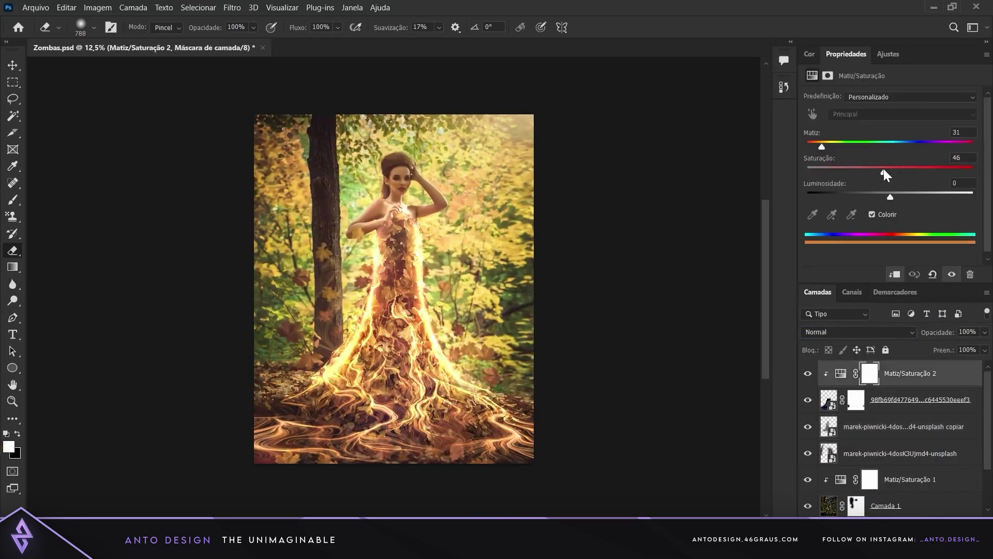
Step: Set the dress glow copy to Subexposição de Cores, tint saturation 24, and mask around the head
click(901, 454)
click(857, 331)
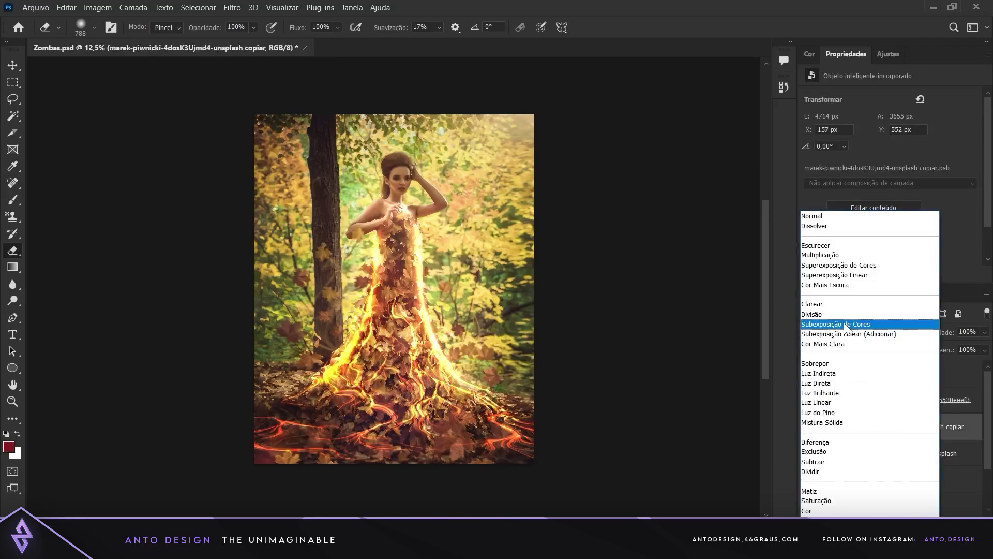
click(857, 323)
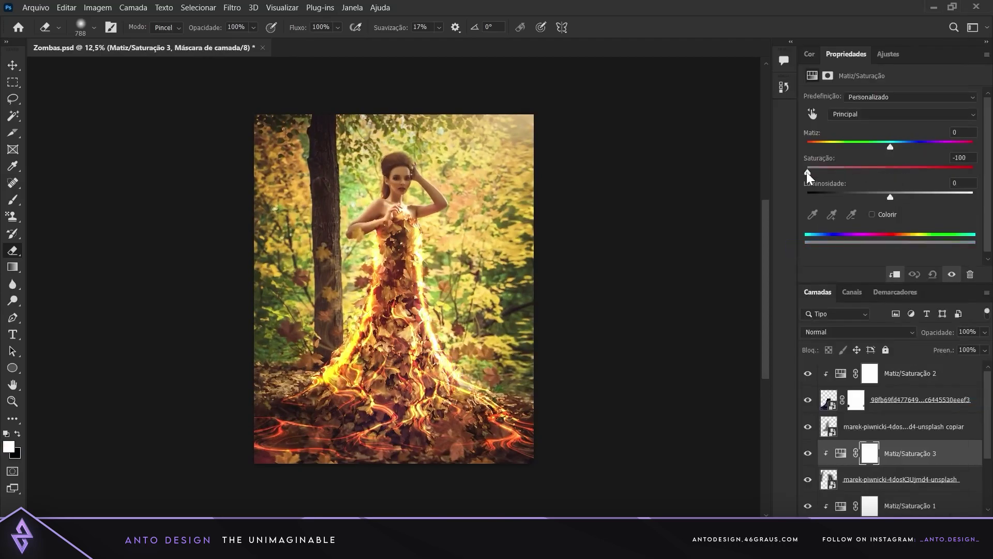
drag(871, 172, 847, 172)
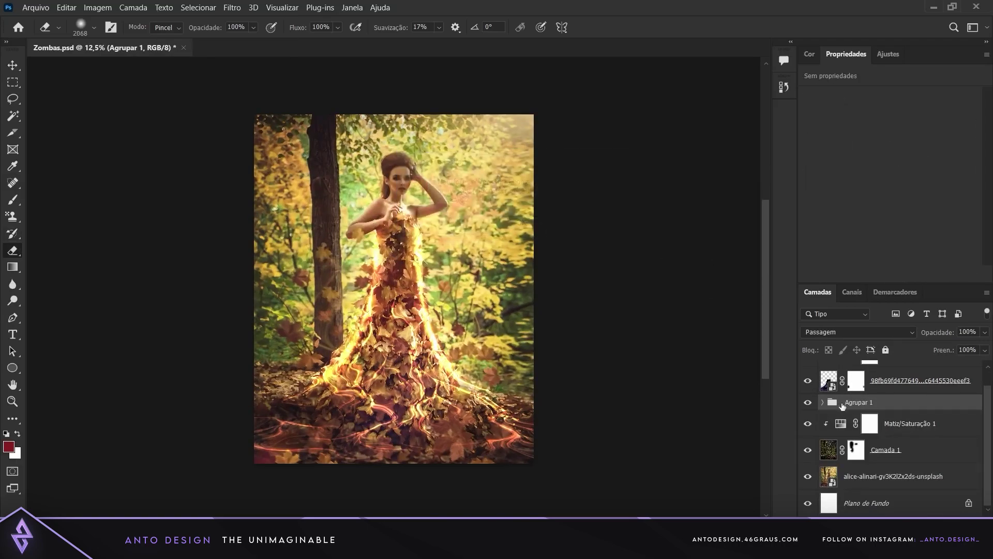
drag(414, 207, 354, 193)
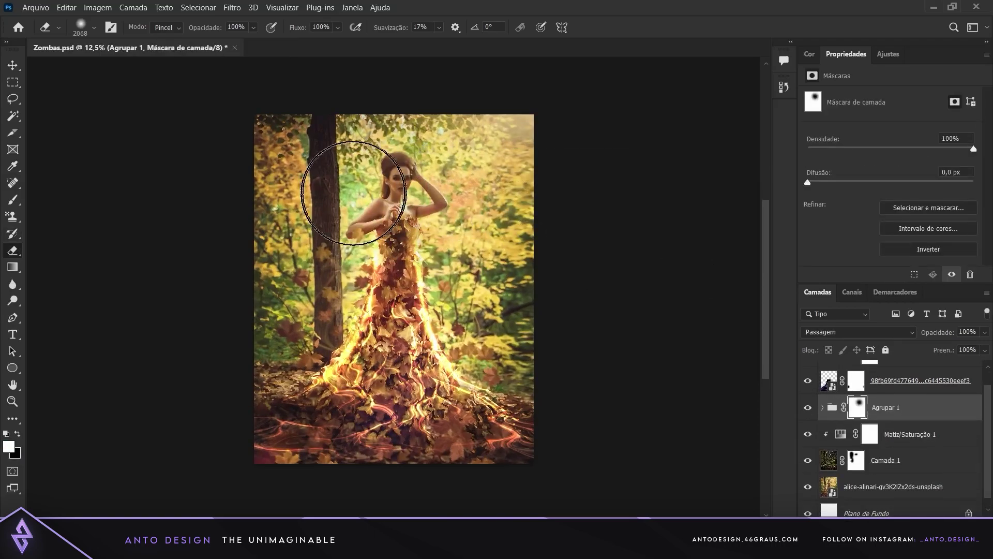
Step: Cancel a stray transform, drag Camada 1 under Matiz/Saturação 1, and hide Agrupar 1
key(ctrl+t)
right_click(426, 282)
key(Escape)
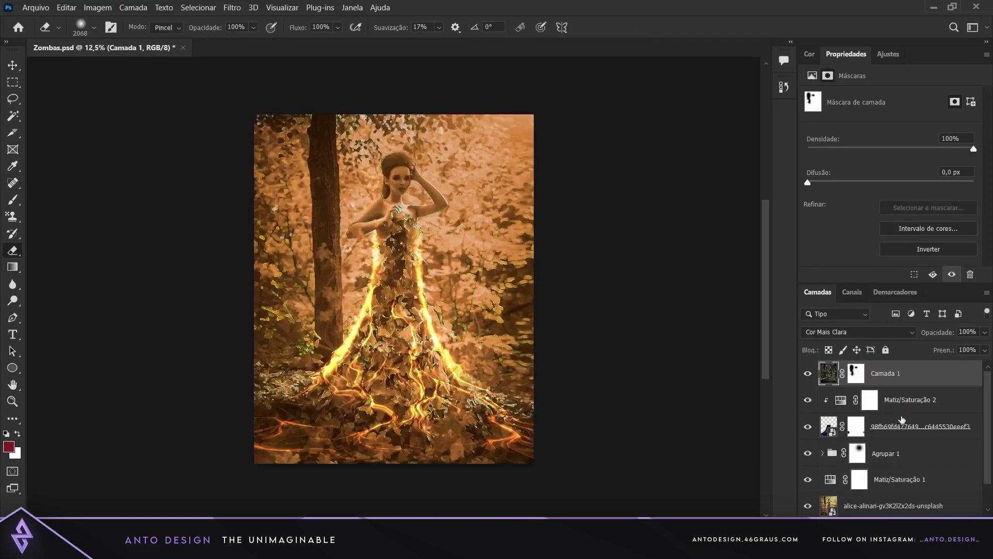
drag(829, 374, 854, 492)
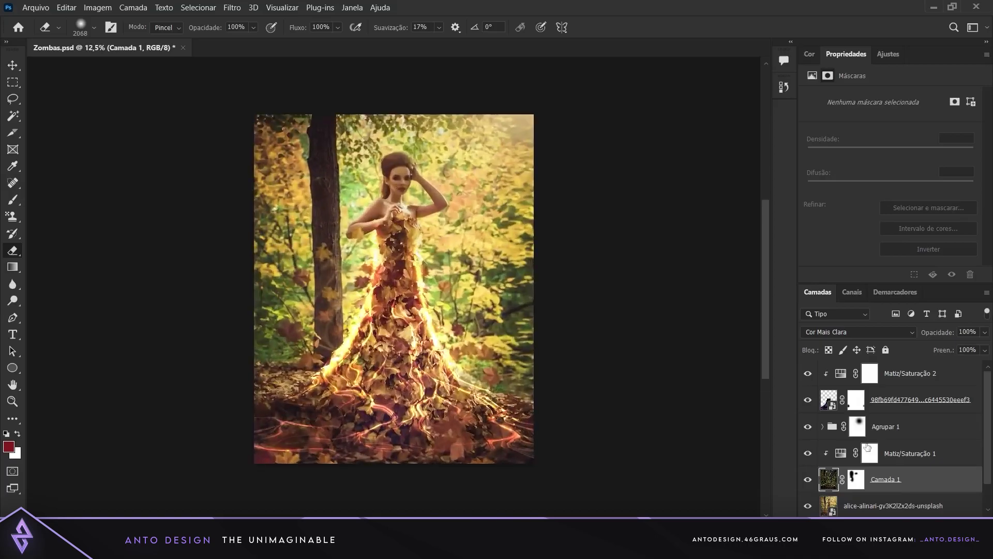
click(808, 426)
click(870, 373)
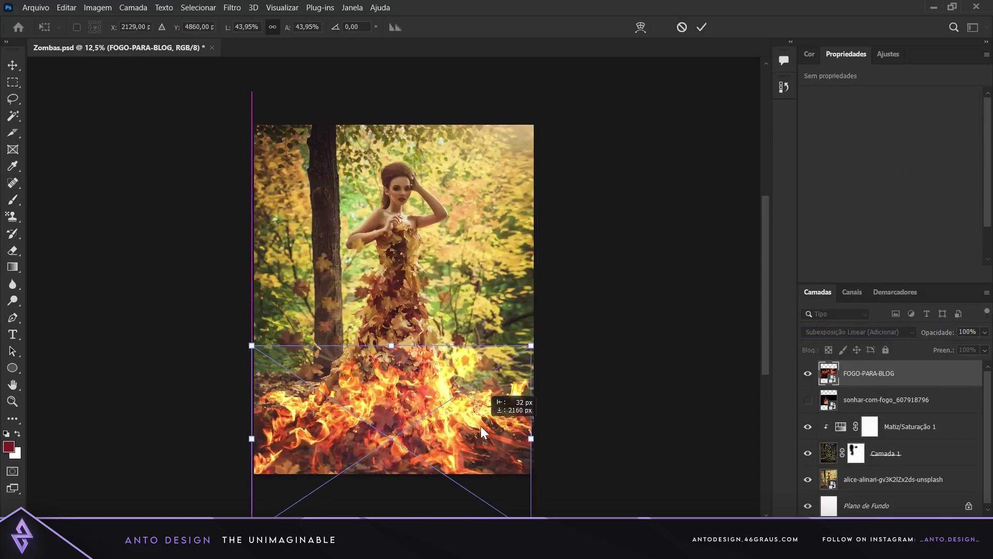
Step: Scale the FOGO-PARA-BLOG fire over the hem, desaturate it, and convert it to a smart object
drag(534, 344, 557, 332)
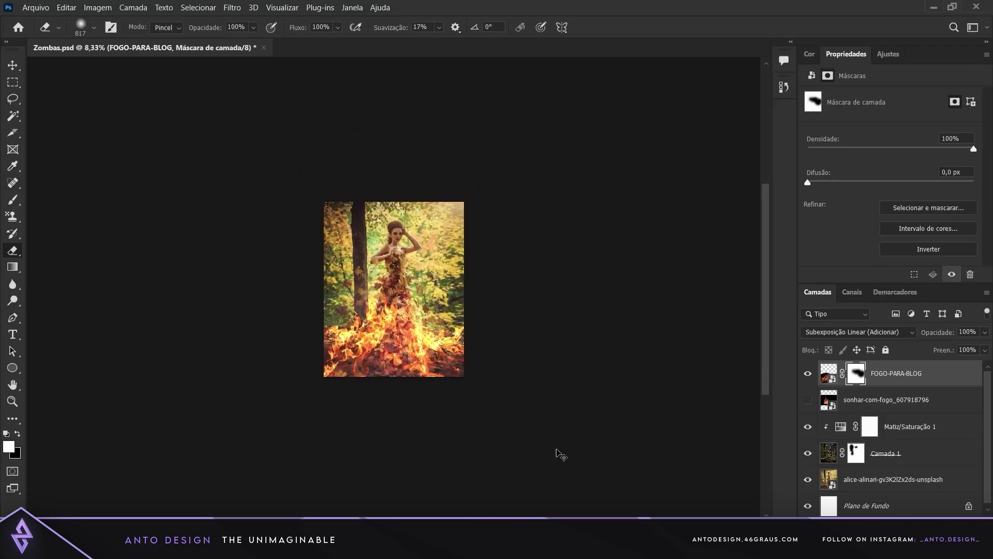
click(913, 404)
mouse_move(880, 147)
mouse_down()
mouse_move(894, 147)
mouse_move(844, 173)
mouse_up()
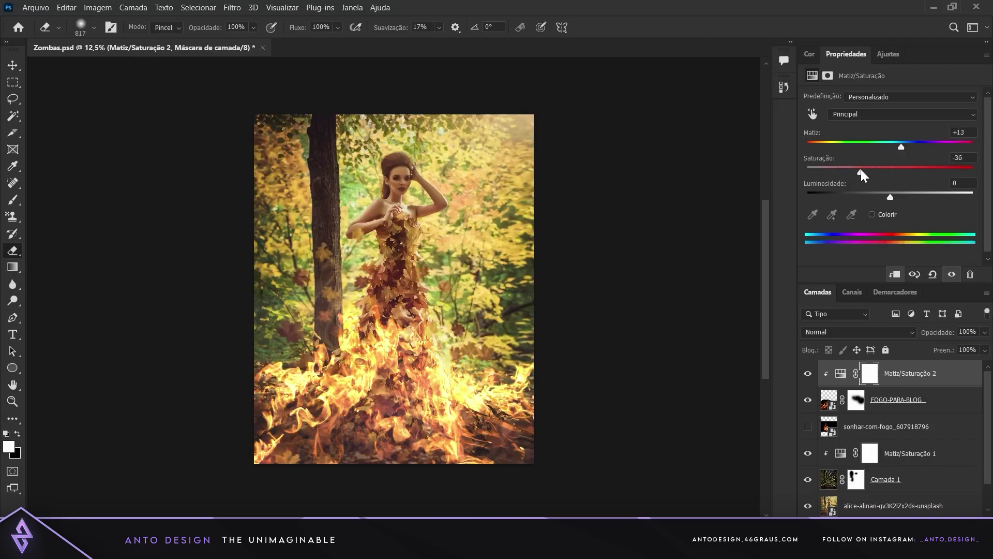
click(897, 400)
right_click(860, 400)
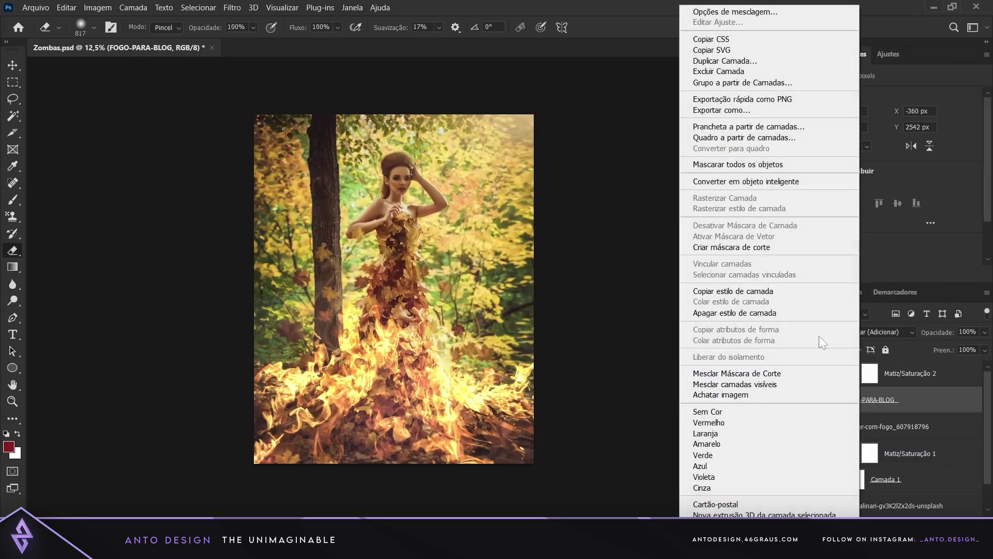
click(746, 181)
Step: Warp the flames' lower edge into a deep sweeping curve around the hem
key(ctrl+t)
right_click(486, 184)
click(522, 315)
drag(547, 489, 553, 462)
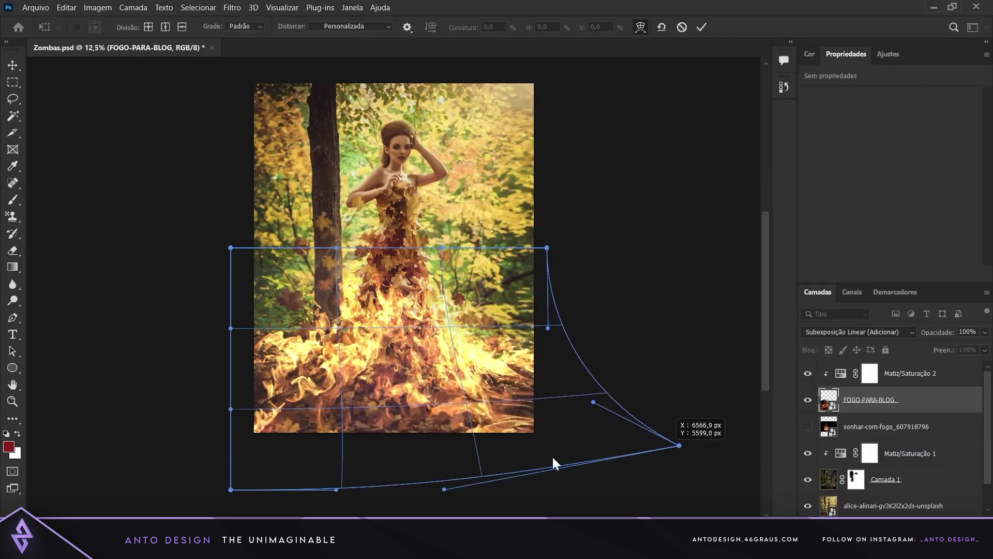
drag(490, 466, 497, 510)
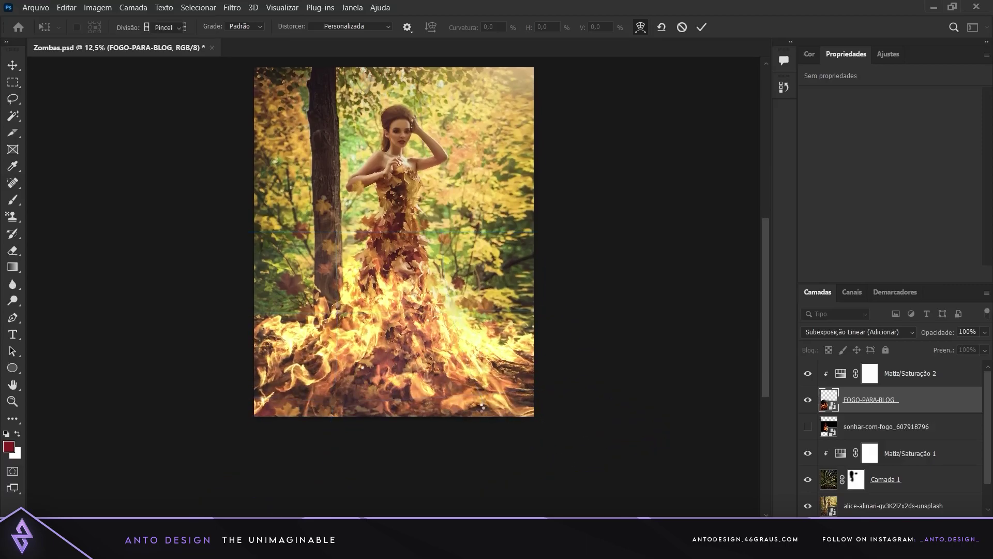
key(Return)
key(ctrl+t)
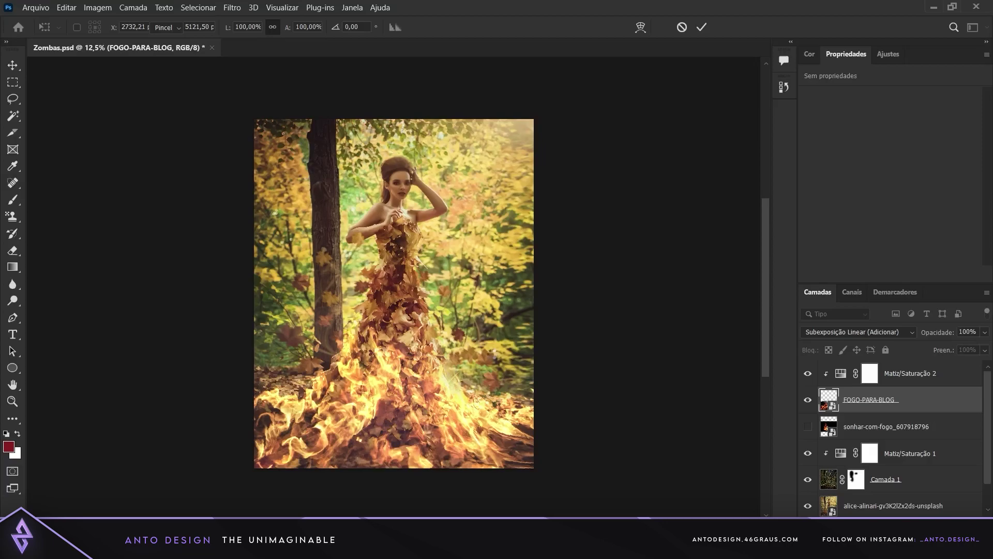
click(828, 332)
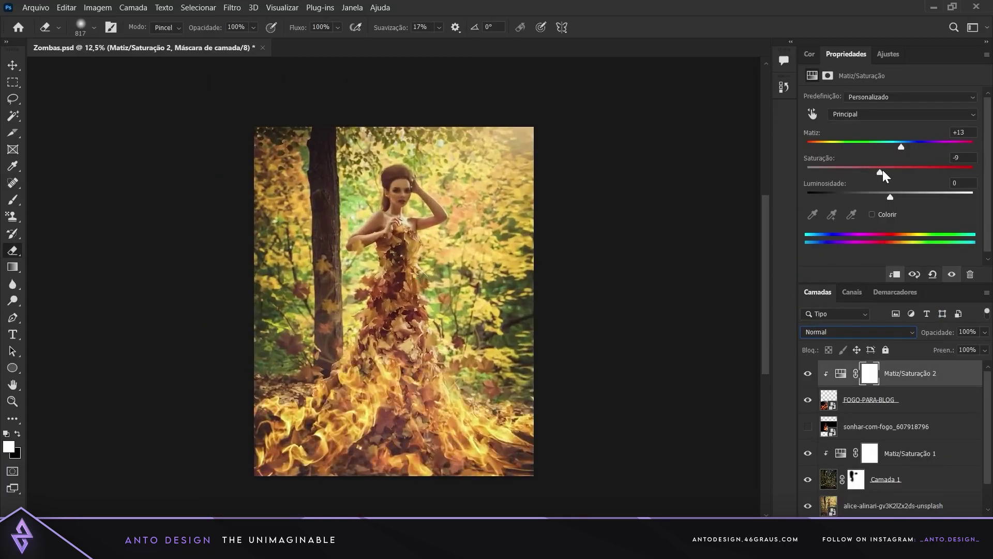
Step: Turn both traced eye outlines into selections
mouse_move(890, 197)
mouse_down()
mouse_move(880, 197)
mouse_move(890, 197)
mouse_move(885, 172)
mouse_move(903, 147)
mouse_move(862, 172)
mouse_up()
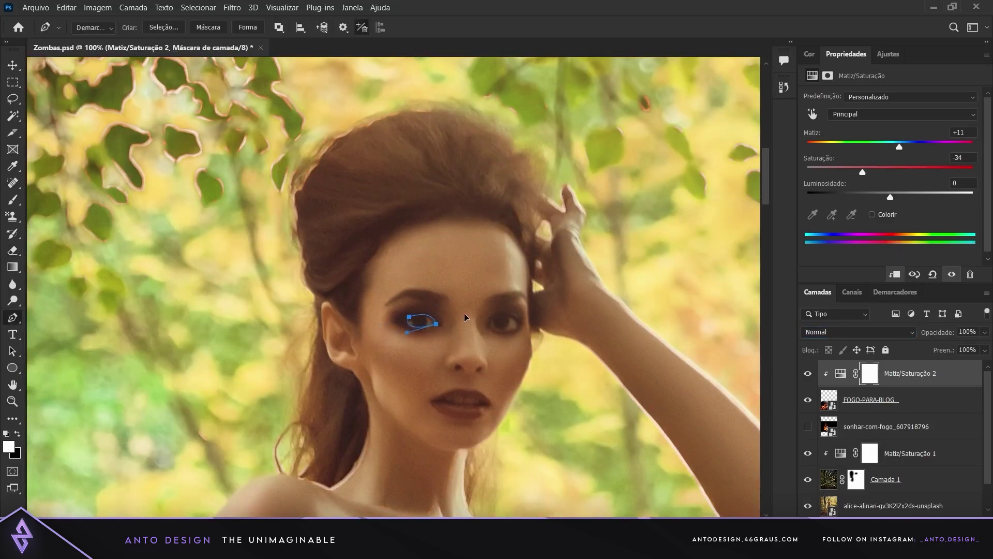
click(164, 26)
key(Return)
click(490, 324)
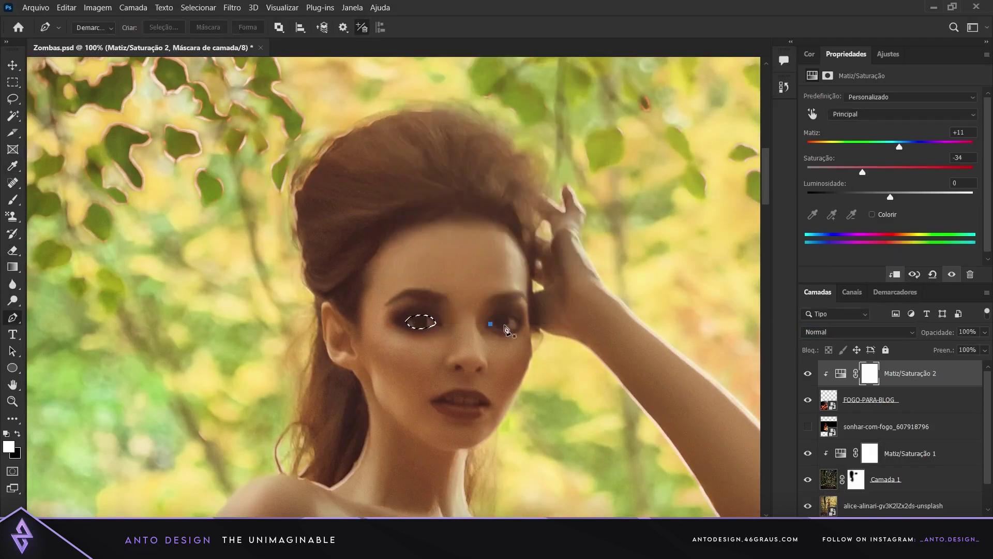
right_click(501, 323)
click(546, 139)
Step: Paint the eyes orange on a new layer blended as Subexposição Linear (Adicionar)
key(ctrl+shift+alt+n)
key(b)
click(978, 257)
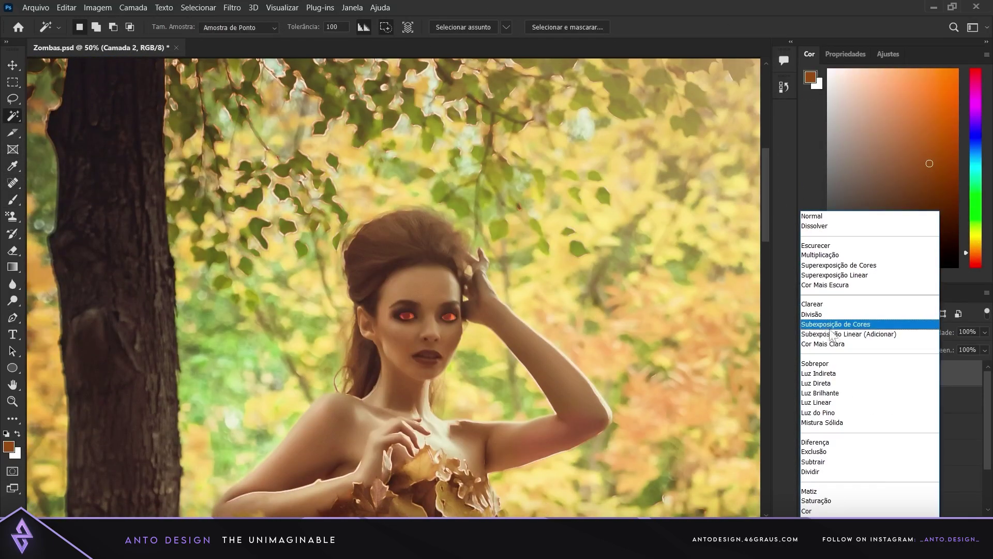
click(830, 334)
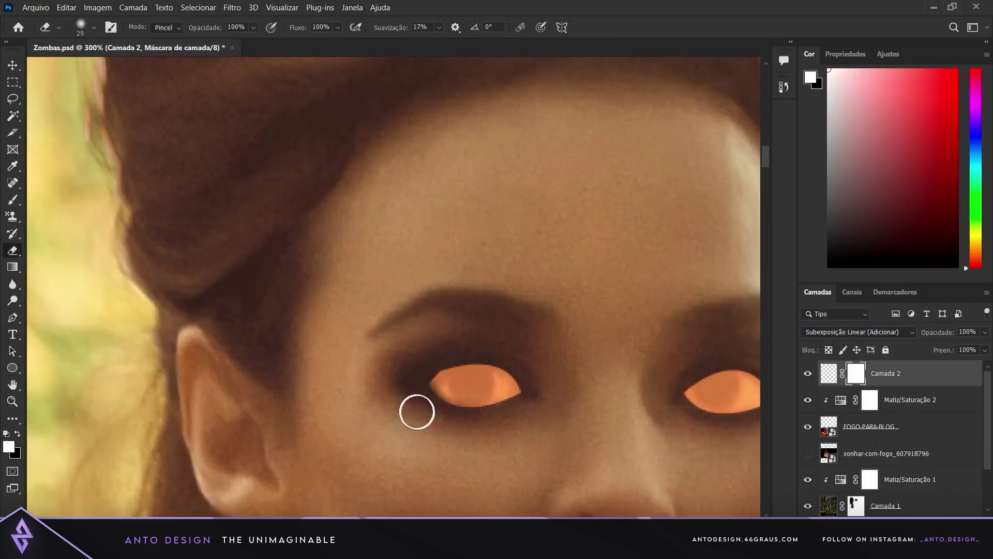
Step: Add an Exposure adjustment of +1.77 with its mask inverted to black
scroll(492, 498, right, 5)
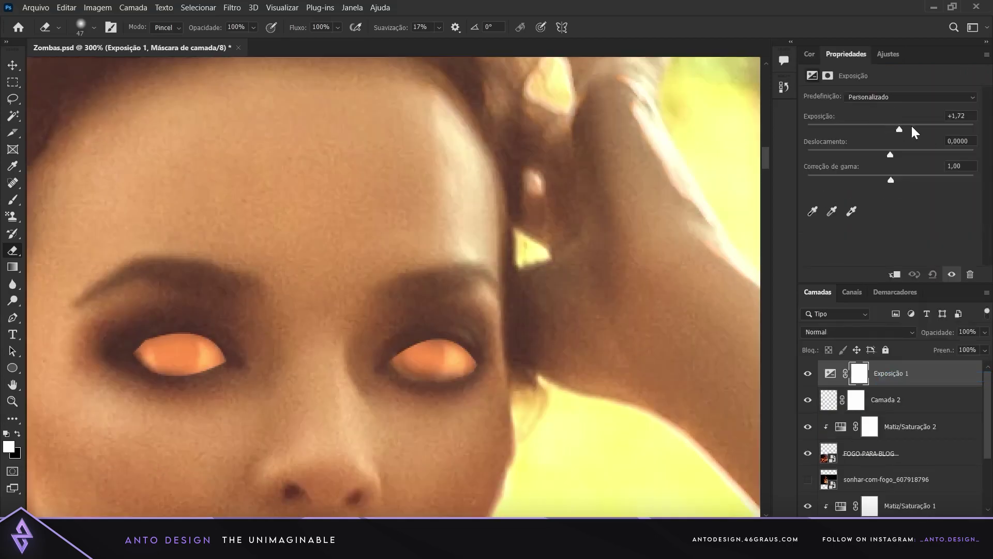
drag(911, 131, 912, 129)
key(ctrl+i)
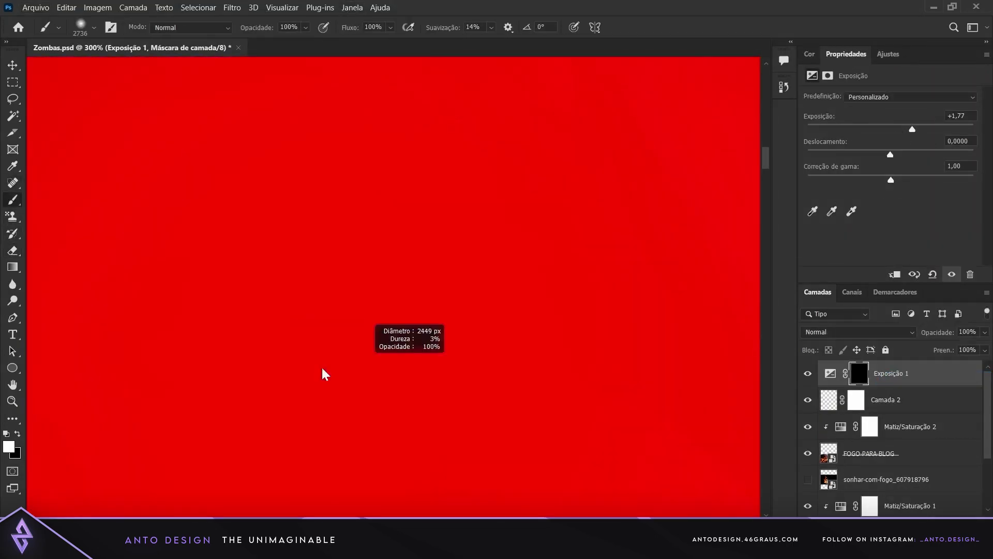
Step: Brush the exposure boost onto both eyes and set a warm brown fill colour
drag(194, 353, 60, 333)
click(181, 353)
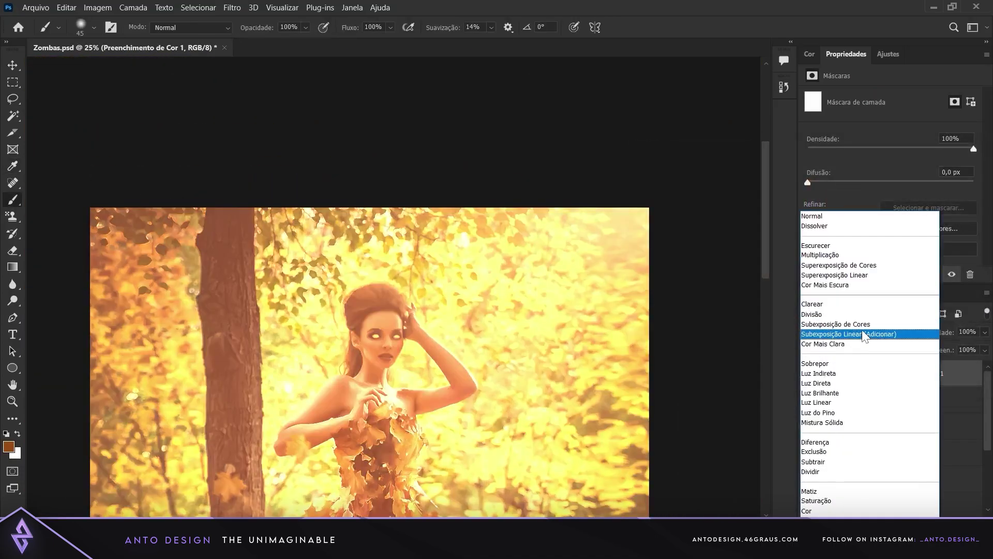
click(842, 332)
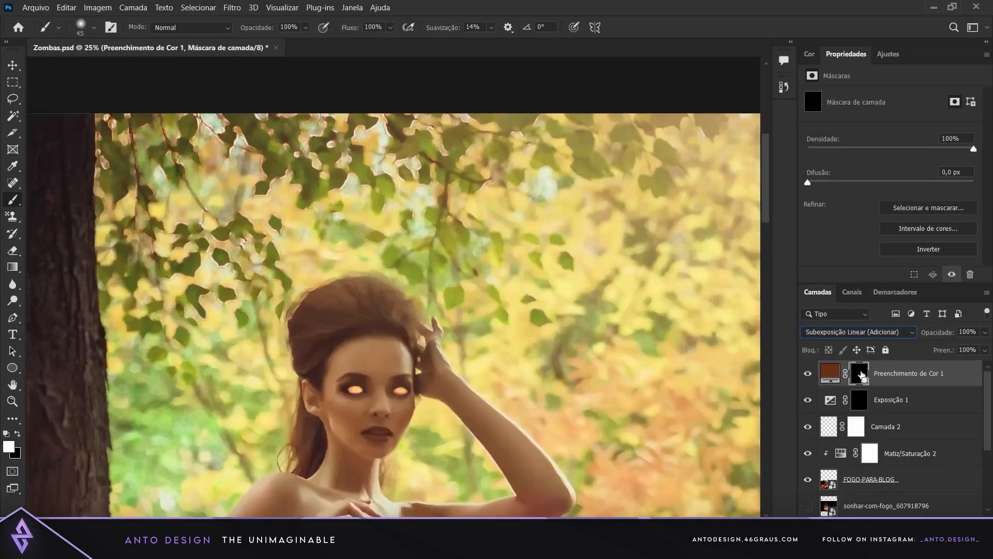
Step: Brush the brown Linear Dodge fill in over the hem flames and around the eyes
key(ctrl+minus)
key(ctrl+minus)
key(ctrl+minus)
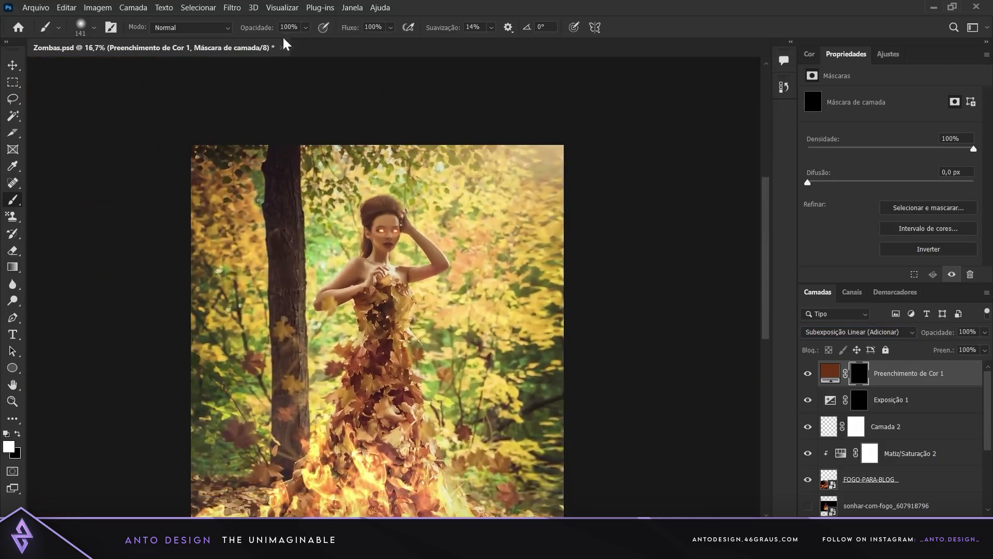
scroll(397, 235, down, 2)
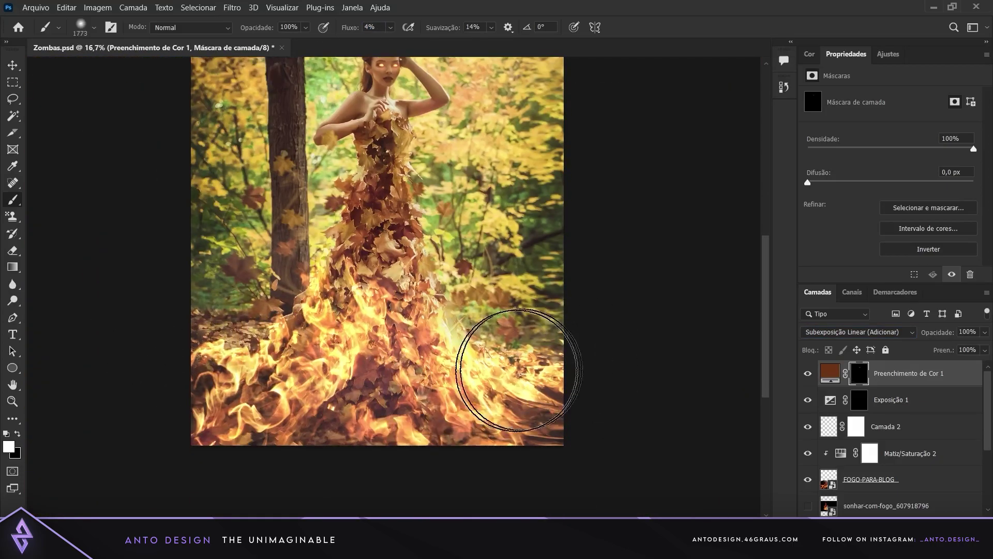
scroll(511, 366, up, 2)
key(ctrl+minus)
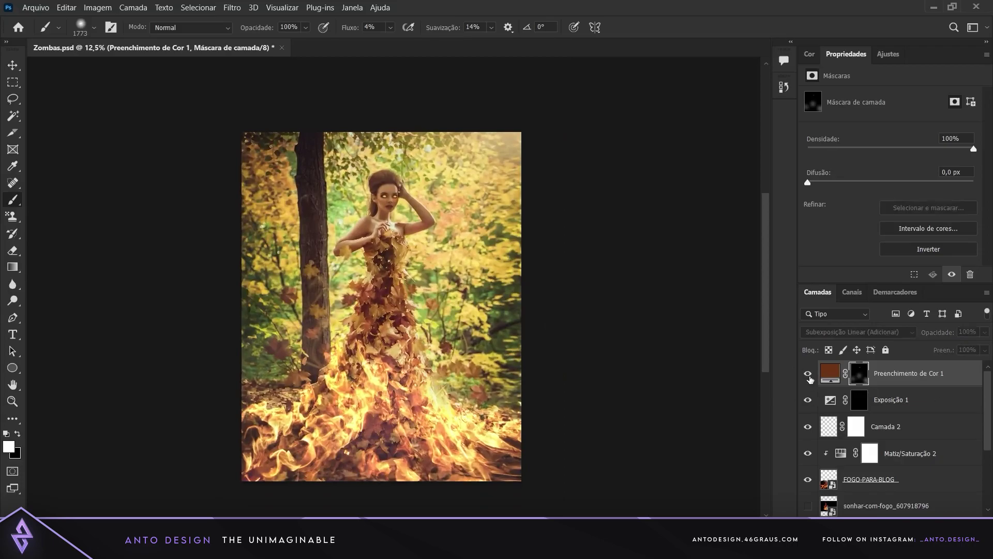
key(e)
key(b)
scroll(368, 245, up, 3)
scroll(363, 285, up, 3)
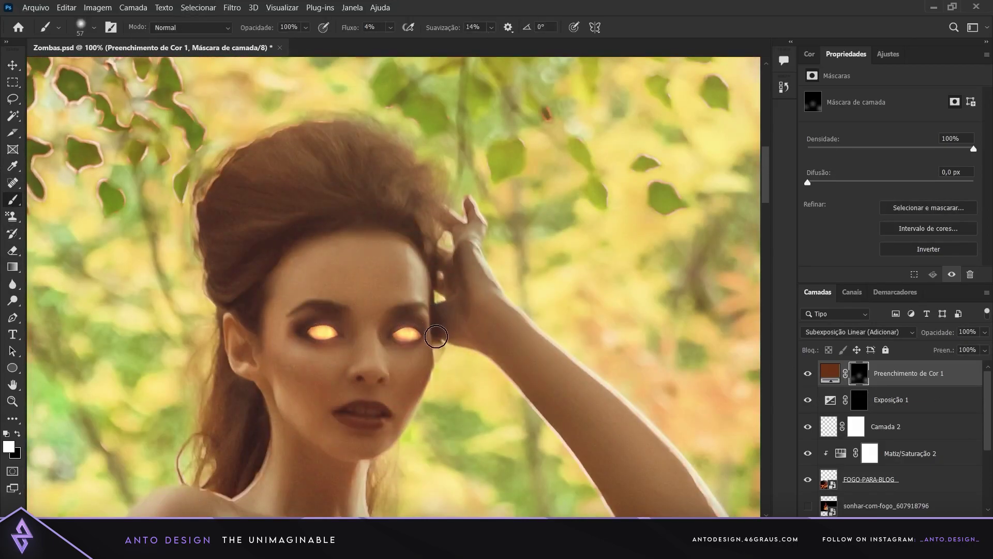
scroll(445, 327, down, 3)
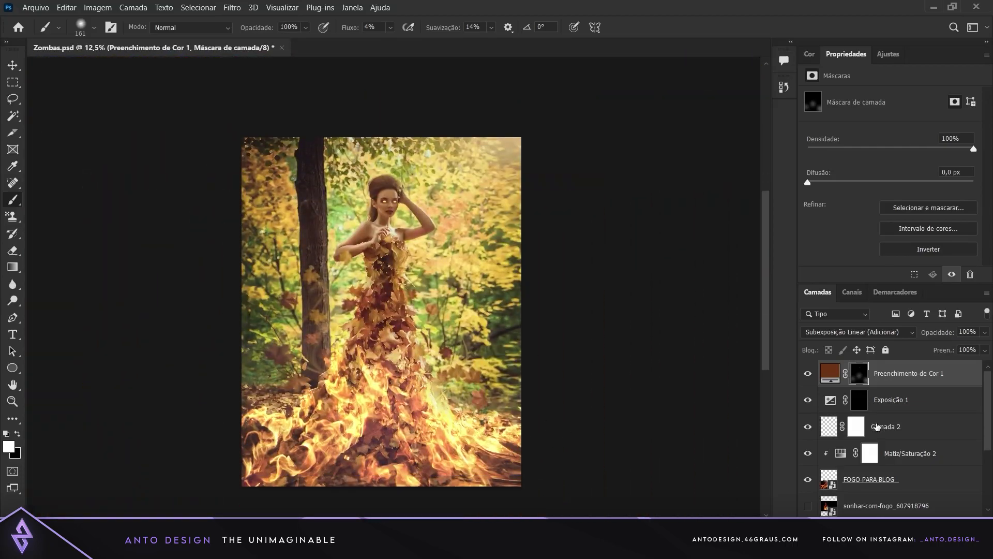
scroll(427, 306, up, 3)
Step: Switch to the Pen tool and zoom in to trace the forehead outline
key(p)
scroll(427, 306, up, 2)
scroll(308, 370, up, 3)
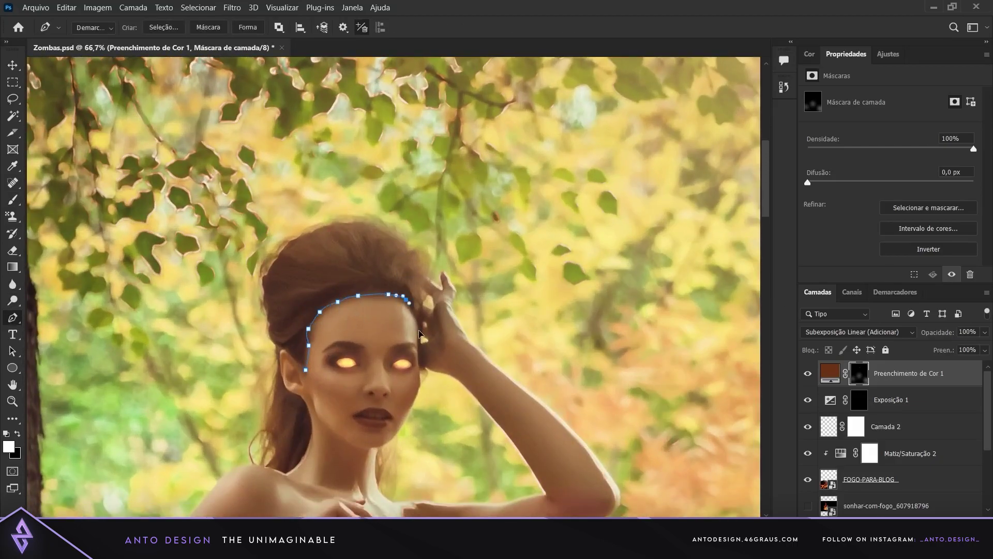
Step: Turn the face outline into a selection, fill it onto a new layer set to Dissolve
click(164, 27)
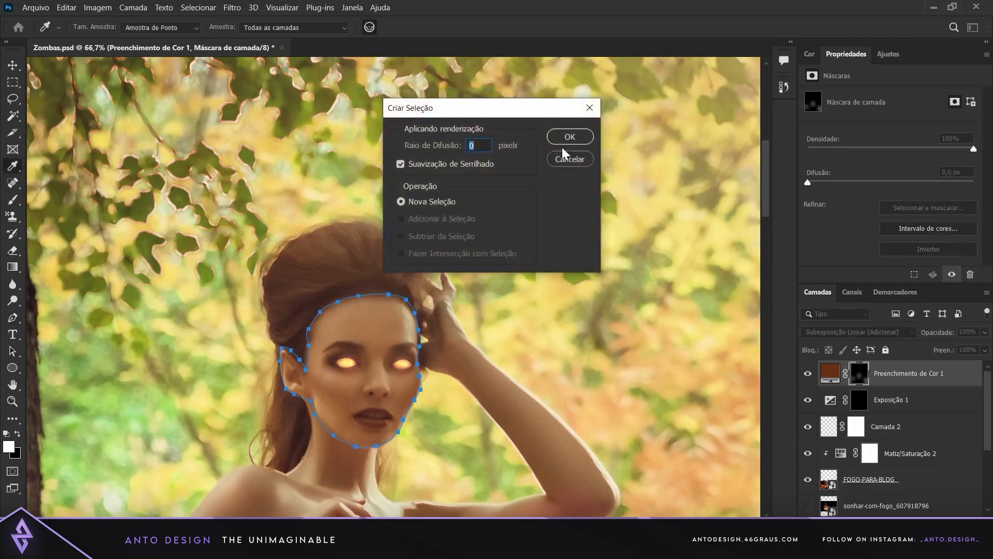
click(571, 136)
key(alt+BackSpace)
click(859, 332)
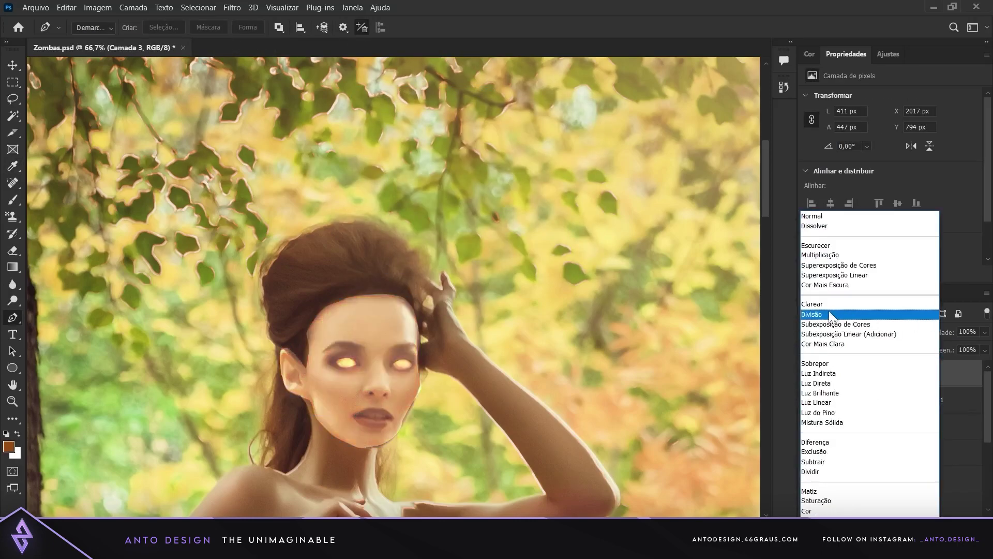
click(814, 225)
Step: Move, rotate and scale the face copy, placing it down-left over her hair
key(ctrl+t)
drag(373, 362, 380, 264)
key(Return)
scroll(514, 352, down, 1)
key(ctrl+t)
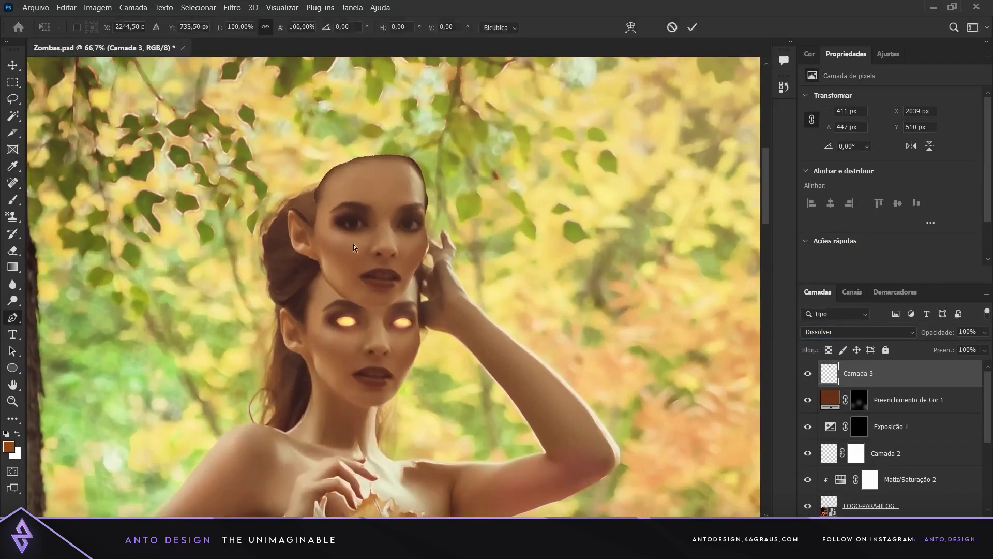
right_click(315, 85)
mouse_move(332, 217)
mouse_down()
mouse_move(238, 400)
mouse_move(215, 384)
mouse_up()
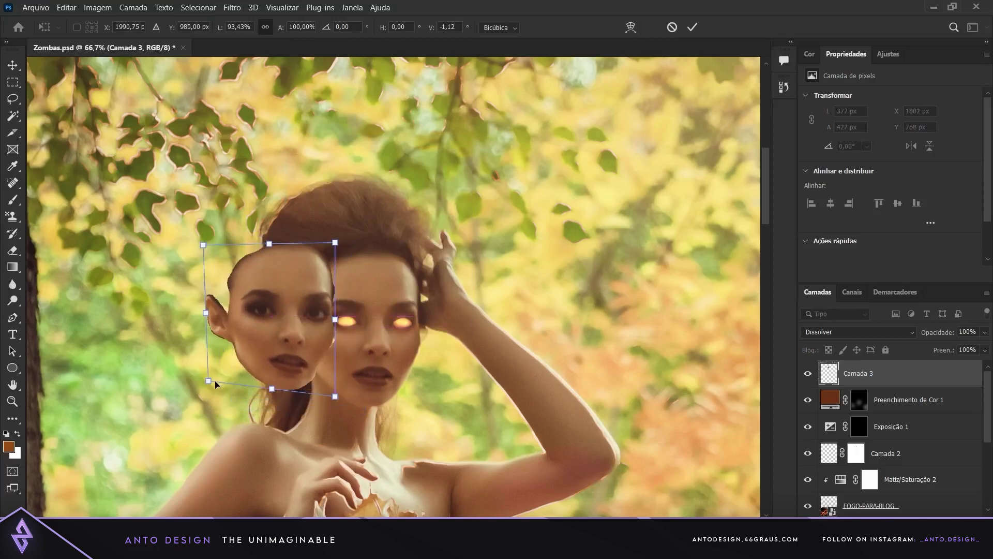
key(Return)
Step: Distort the face copy onto her face's left, convert it to a smart object, and begin warping
key(ctrl+t)
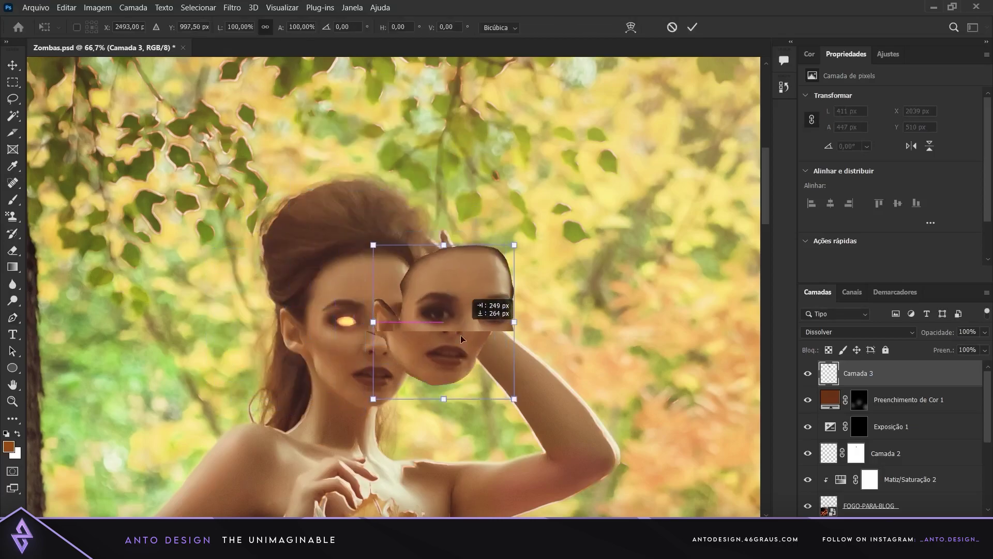
mouse_move(321, 259)
mouse_down()
mouse_move(458, 347)
mouse_move(321, 344)
mouse_up()
right_click(317, 312)
click(333, 115)
drag(237, 262, 217, 261)
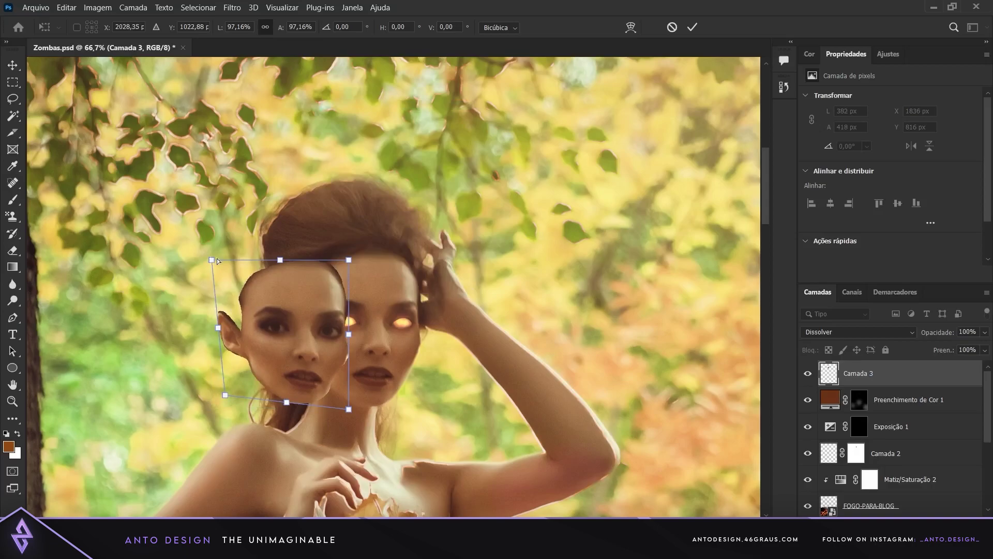
right_click(933, 380)
click(807, 150)
key(ctrl+t)
right_click(295, 330)
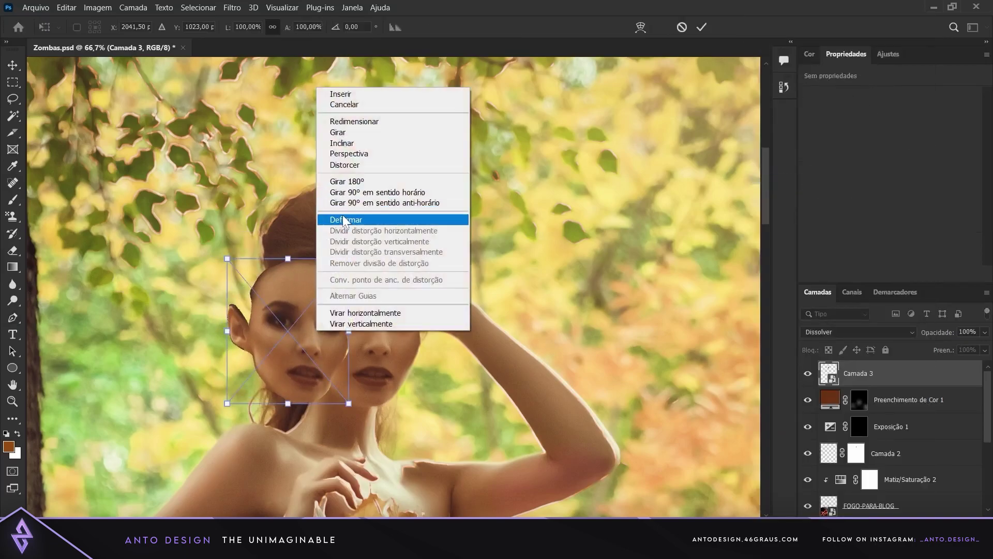
click(329, 218)
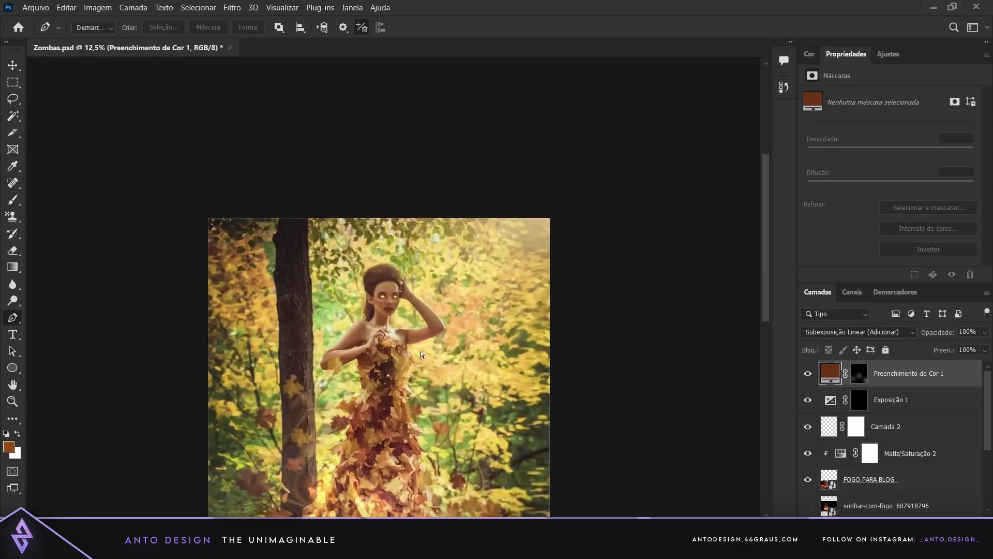
Step: Zoom in and trace a Pen path around the left half of her face
key(ctrl+1)
click(368, 195)
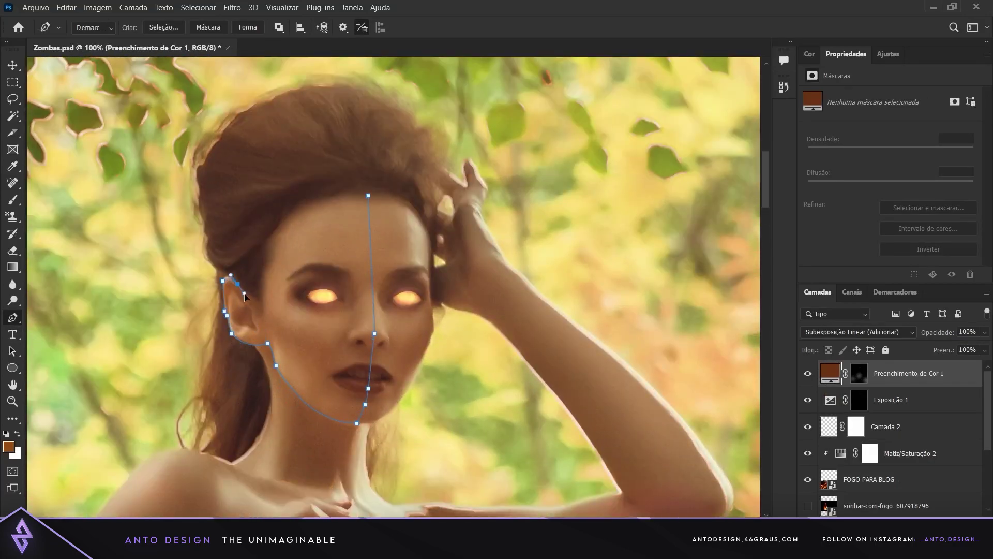
key(ctrl+shift+alt+e)
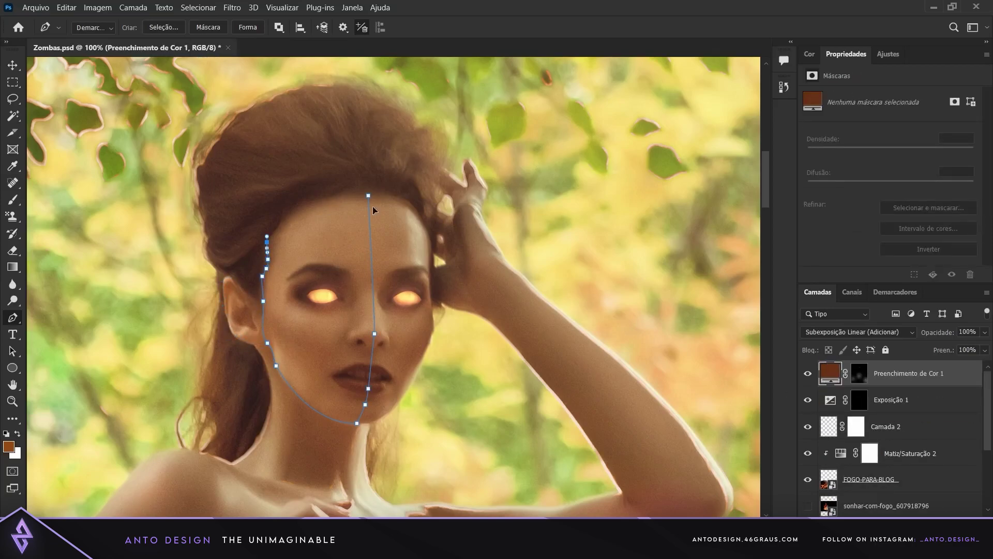
right_click(318, 256)
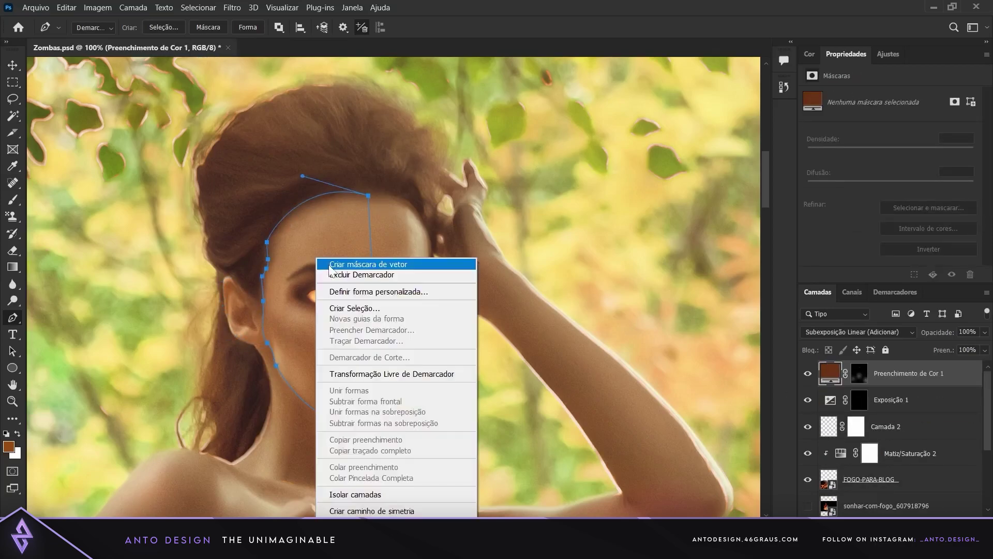
click(365, 308)
Step: Step back in History to the finished face path and make it a selection
key(Return)
click(784, 87)
click(696, 108)
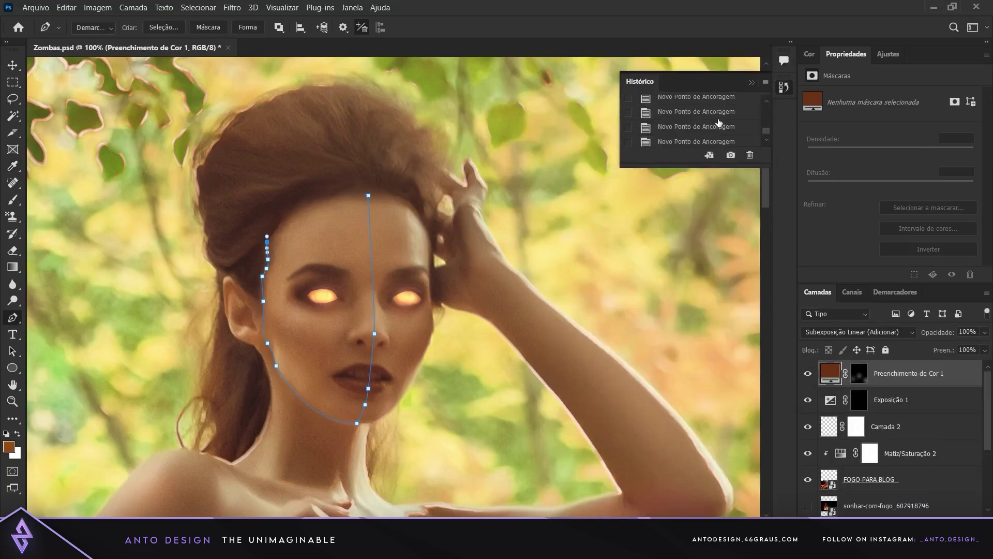
click(784, 87)
right_click(348, 308)
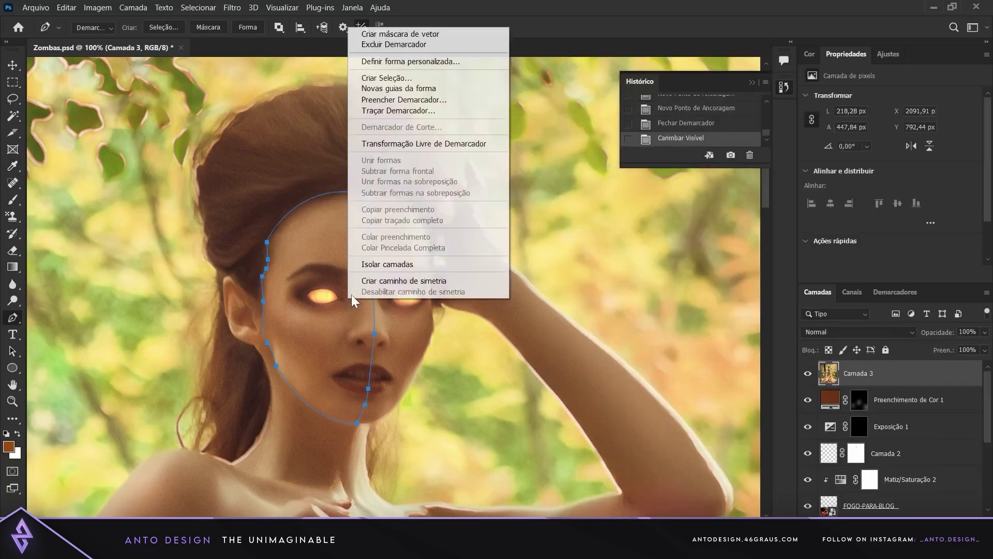
click(388, 78)
Step: Stamp visible layers, copy-paste the selected half-face onto Camada 4, then cancel a trial transform
key(Return)
key(ctrl+shift+alt+e)
key(ctrl+c)
key(ctrl+v)
key(ctrl+t)
drag(347, 350, 280, 350)
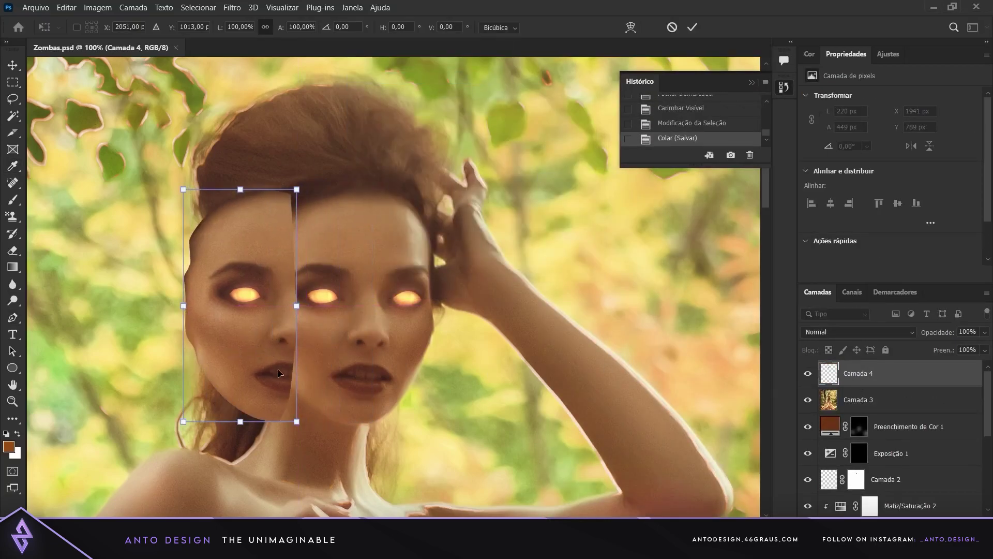
drag(199, 429, 316, 412)
right_click(911, 376)
key(Escape)
Step: Duplicate the half-face layer and apply a Motion Blur to the copy
key(ctrl+j)
click(232, 8)
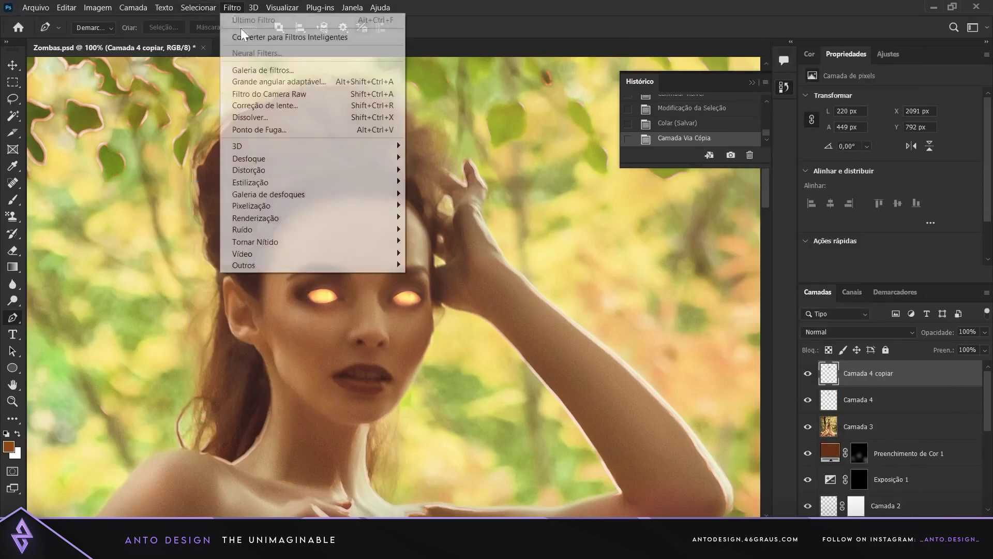
click(456, 227)
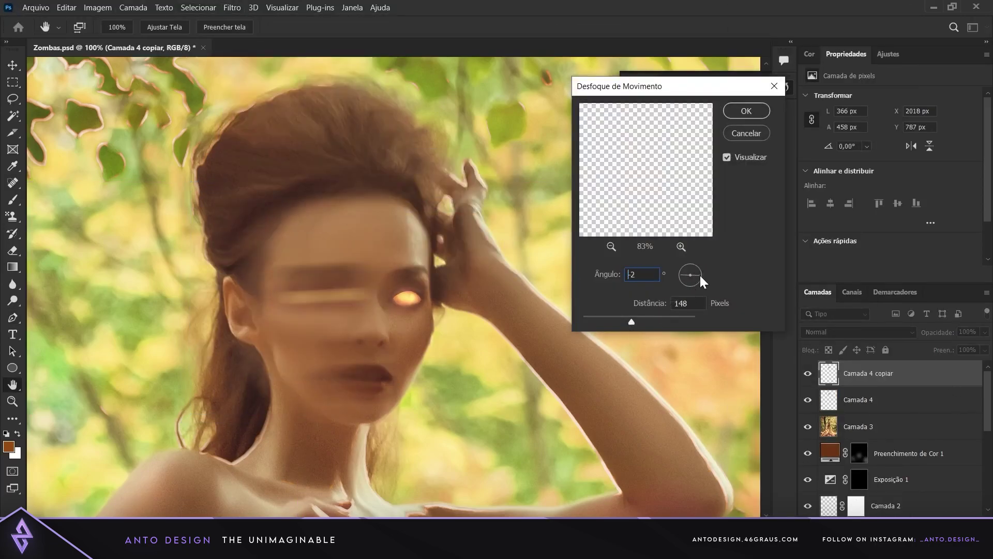
key(Return)
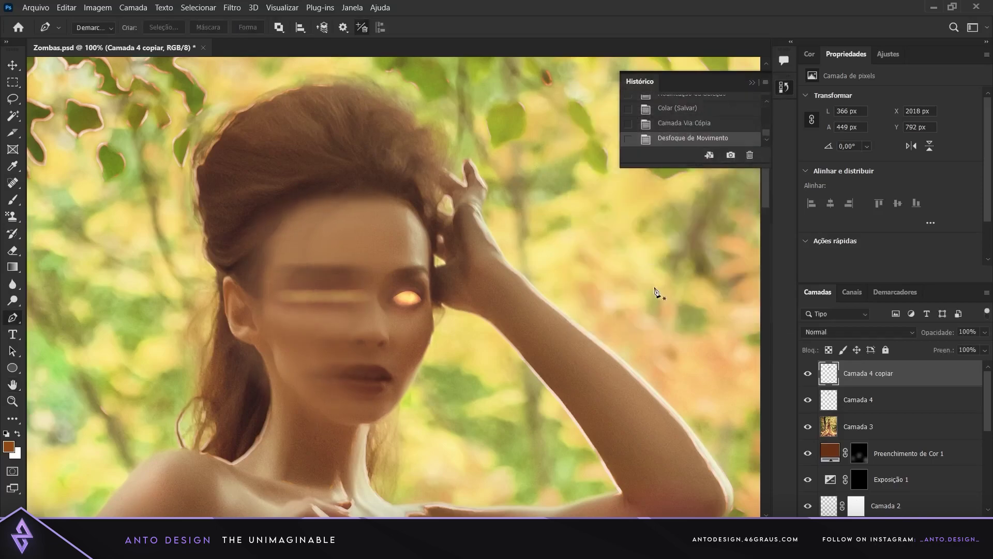
Step: Place the sharp half-face above the blurred copy, move it left, and reposition the blurred half
drag(858, 371, 859, 365)
key(ctrl+t)
drag(330, 325, 272, 325)
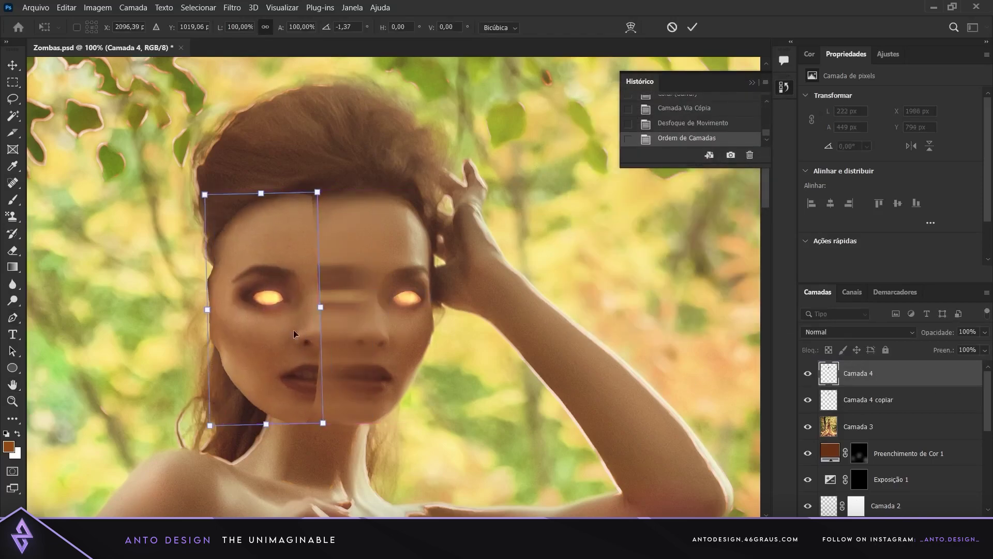
key(alt+bracketleft)
key(ctrl+t)
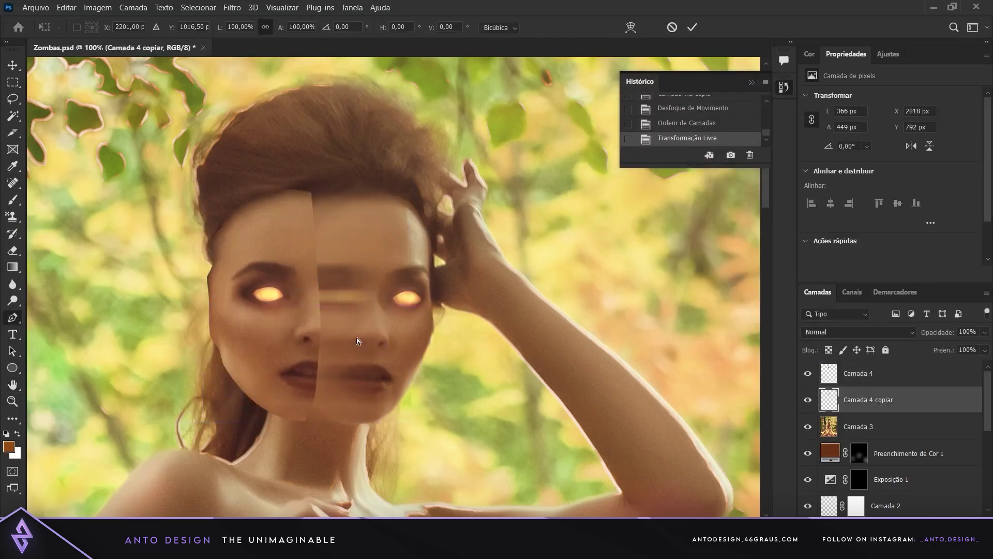
drag(375, 346, 366, 324)
key(Return)
Step: Convert the sharp half-face to a smart object and warp its lower corner
click(859, 373)
key(ctrl+t)
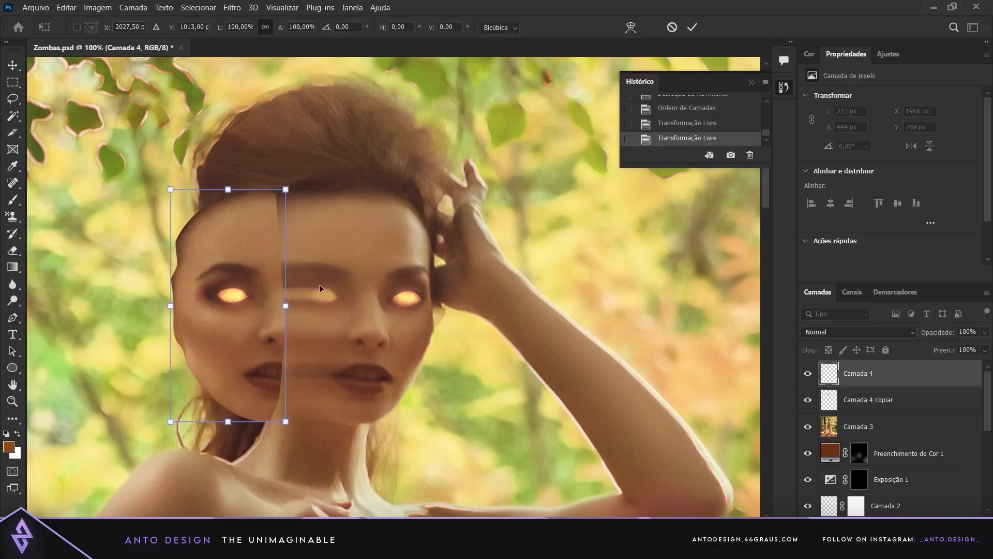
key(Escape)
right_click(888, 373)
click(775, 182)
key(ctrl+t)
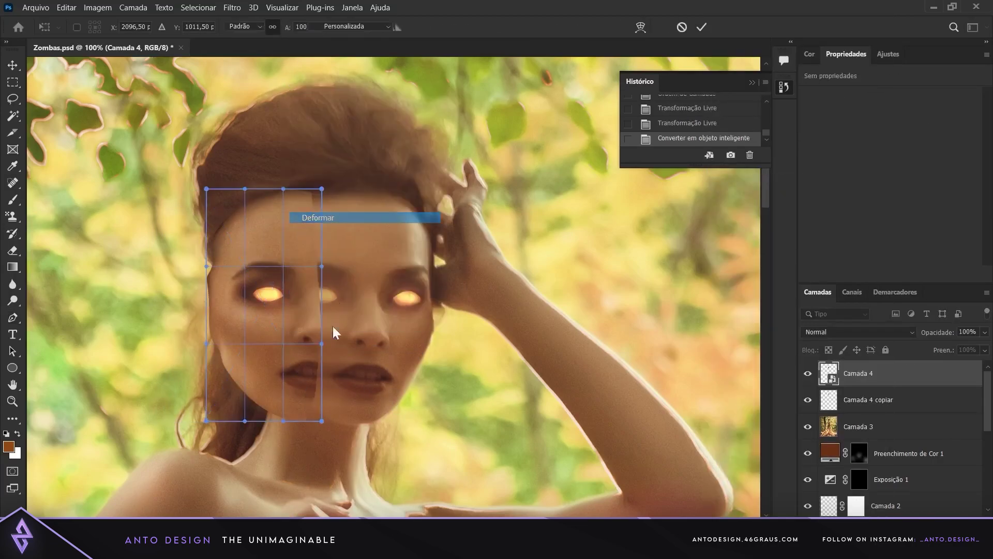
drag(322, 421, 342, 416)
key(Return)
Step: Erase the hard seam across the forehead, then zoom out
key(e)
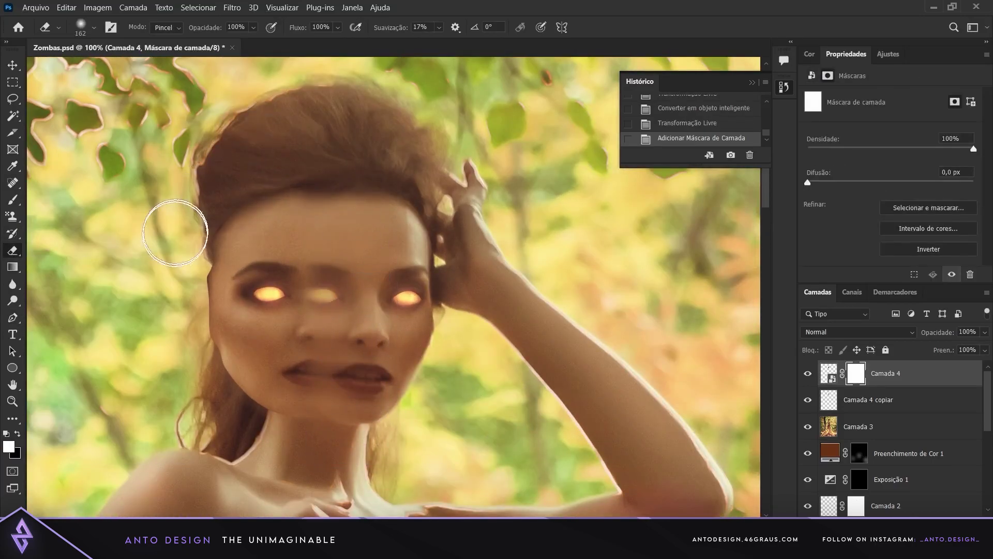
key(ctrl+z)
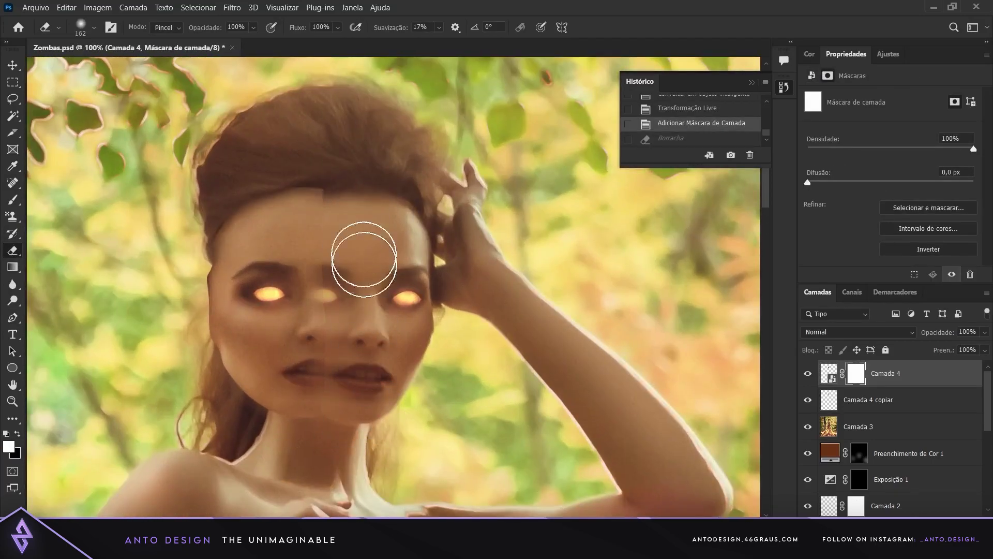
drag(364, 258, 357, 244)
click(903, 399)
key(ctrl+t)
key(Return)
key(ctrl+minus)
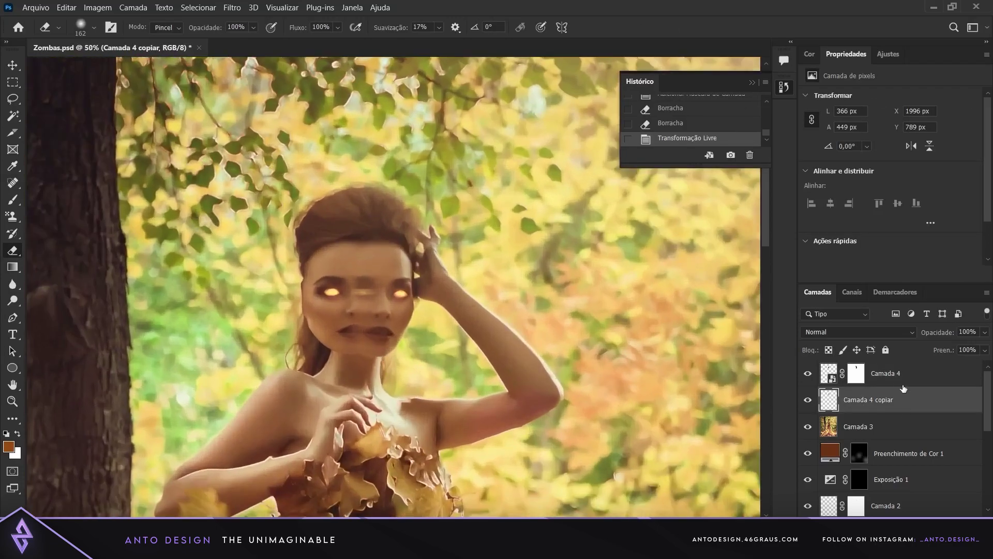
Step: Duplicate both half-face layers and move the mirrored copies onto the right side of her face
shift+click(904, 376)
key(ctrl+j)
key(ctrl+plus)
key(ctrl+t)
drag(393, 337, 458, 342)
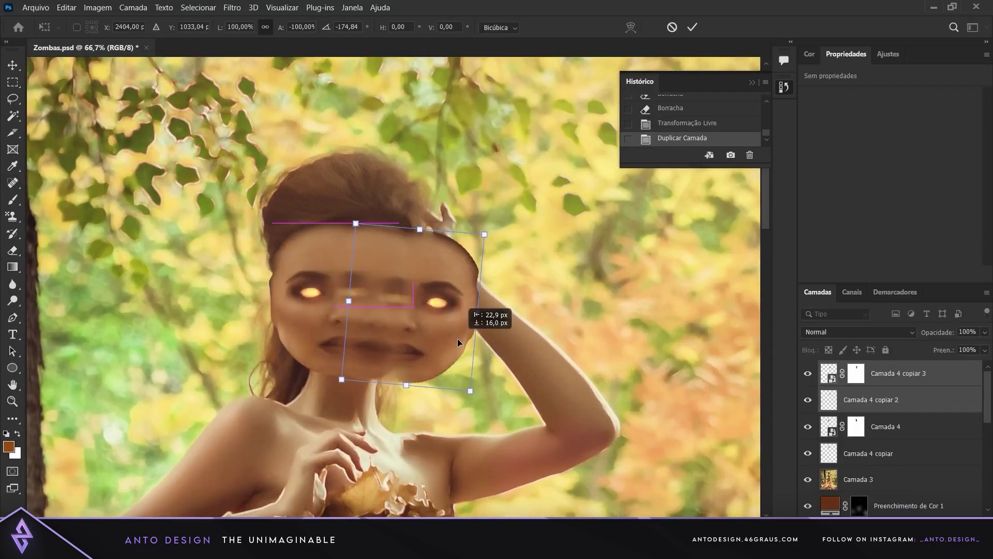
key(Return)
key(ctrl+t)
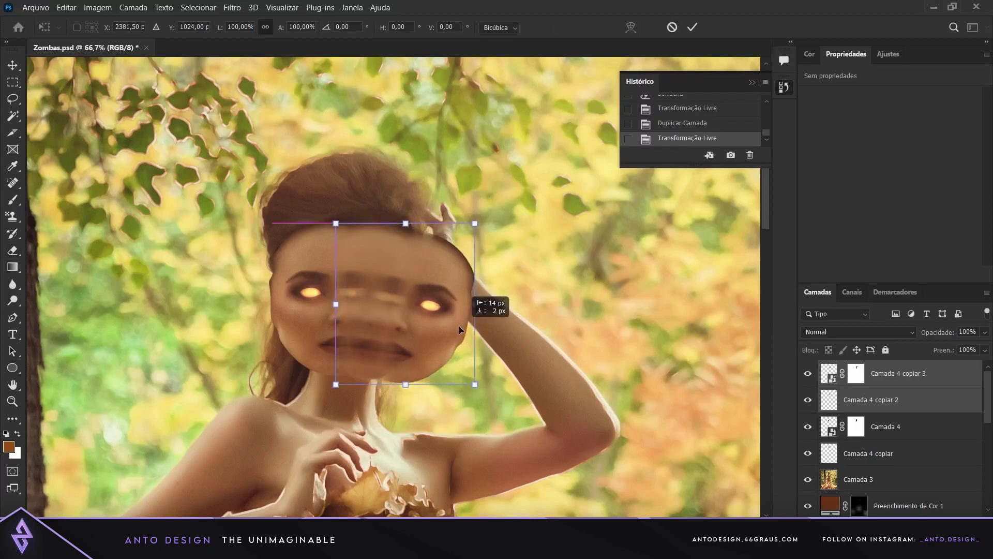
key(Return)
Step: Shift the sharp mirrored half into place and apply its layer mask
key(e)
click(881, 408)
click(899, 373)
key(ctrl+t)
drag(445, 369, 476, 334)
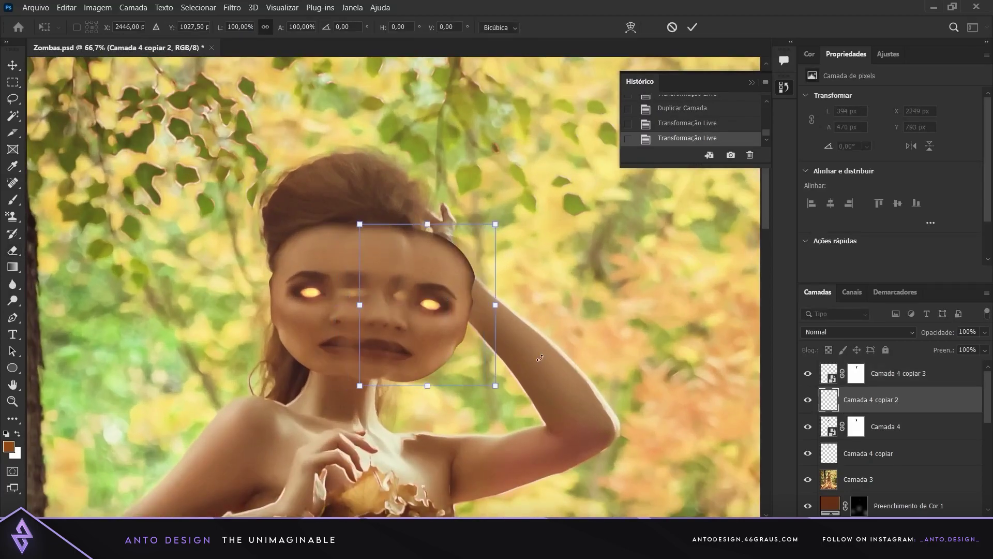
key(Return)
right_click(856, 373)
click(868, 404)
Step: Warp the sharp mirrored half-face
right_click(869, 373)
click(750, 135)
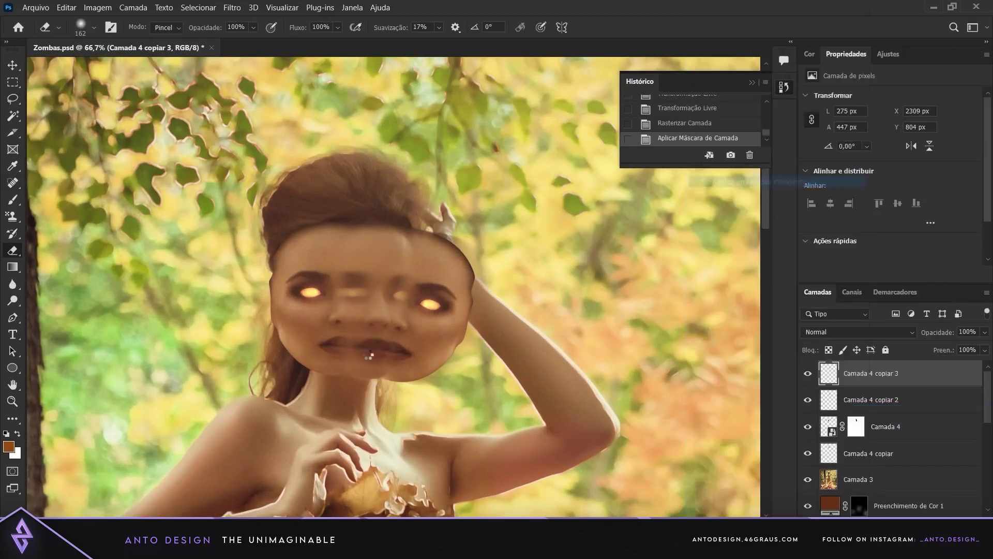
key(ctrl+t)
right_click(443, 229)
click(463, 370)
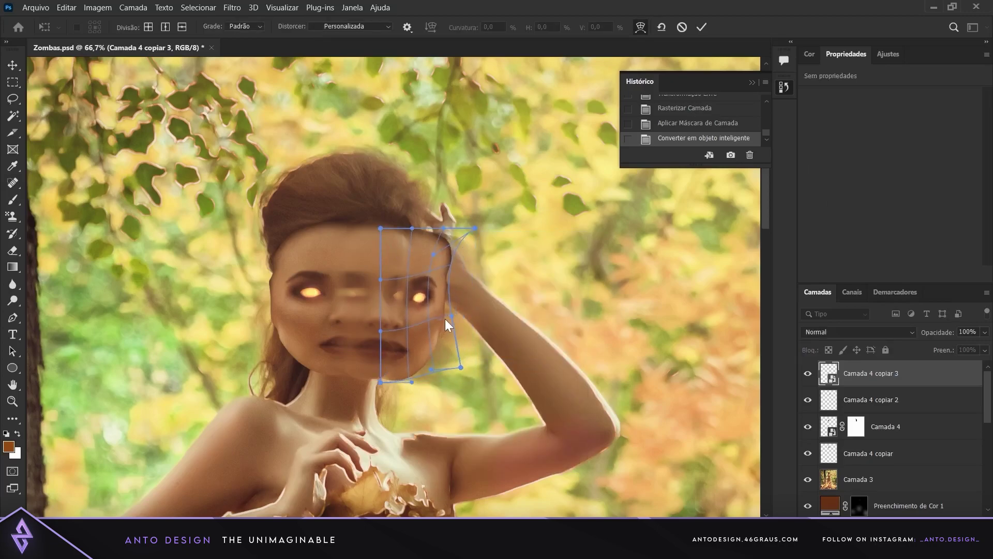
key(Return)
Step: Slide the blurred mirrored half right and warp the right-side face piece
key(ctrl+t)
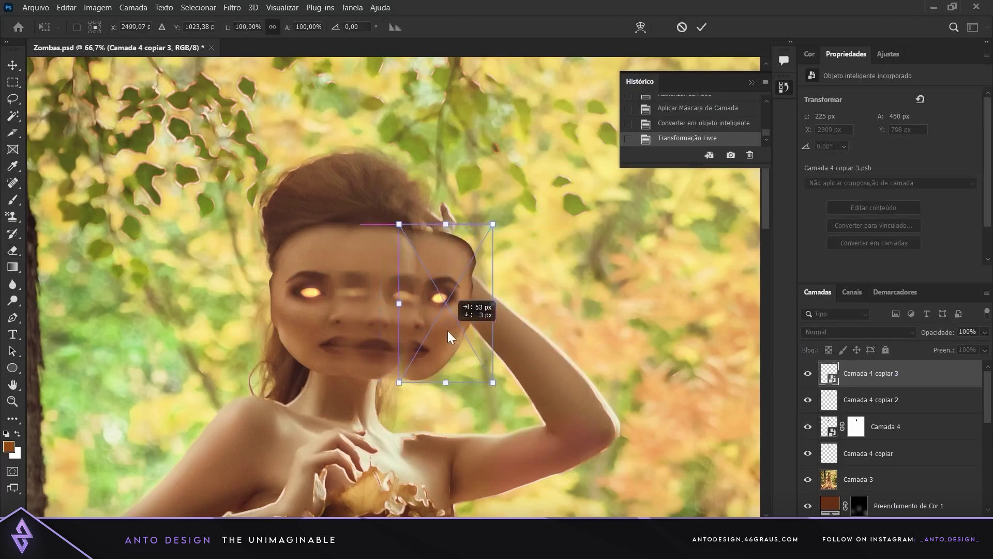
key(Return)
key(alt+bracketleft)
key(ctrl+t)
drag(343, 234, 437, 330)
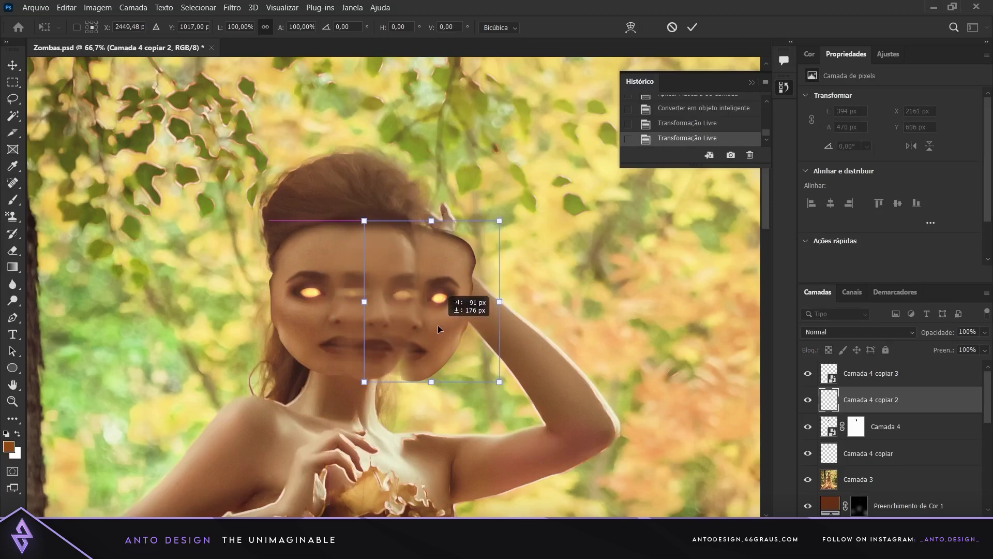
key(Return)
key(alt+bracketright)
key(ctrl+t)
right_click(417, 281)
click(445, 370)
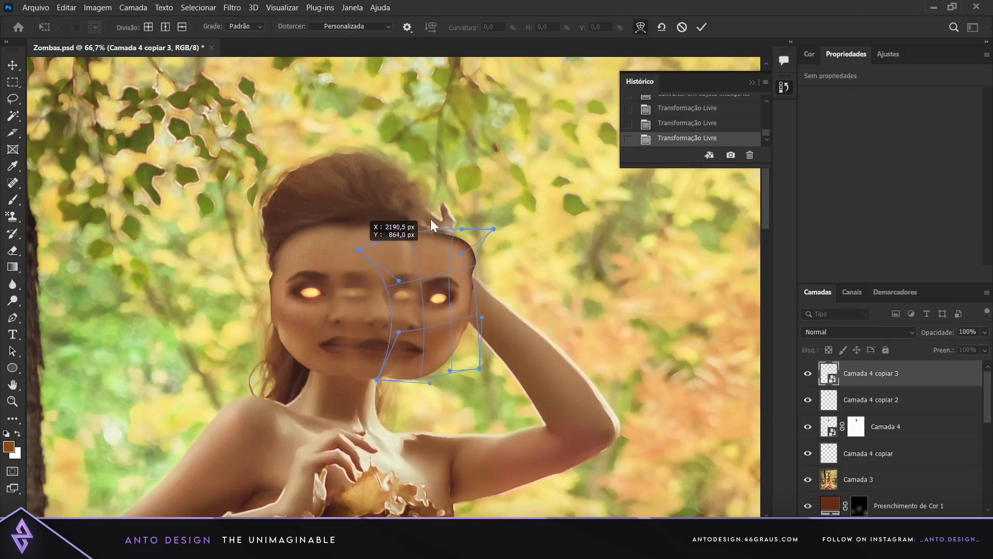
key(Return)
Step: Hide the Camada 4 face copies and delete the Camada 4 copiar 3 layer
key(ctrl+0)
key(e)
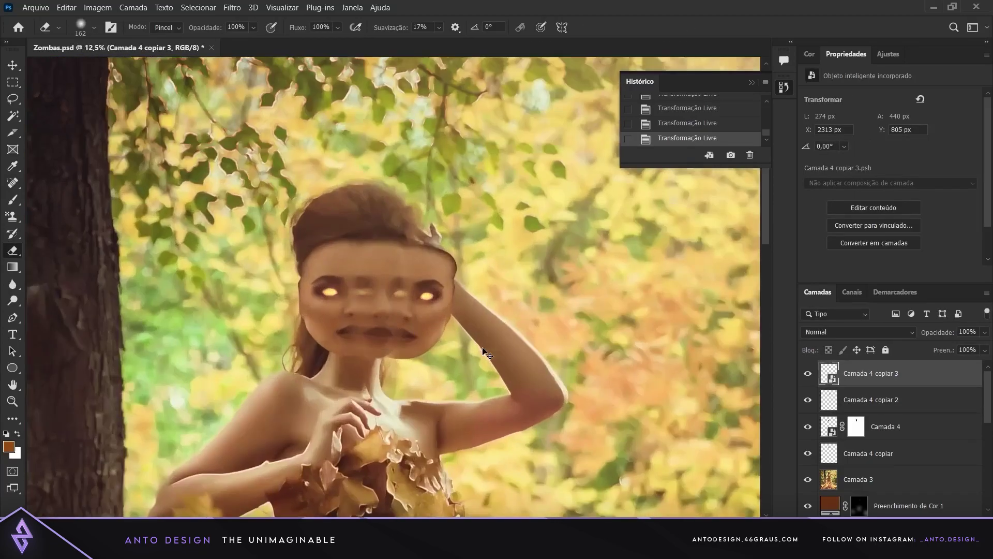
key(ctrl+1)
click(808, 373)
click(807, 399)
click(807, 426)
click(807, 453)
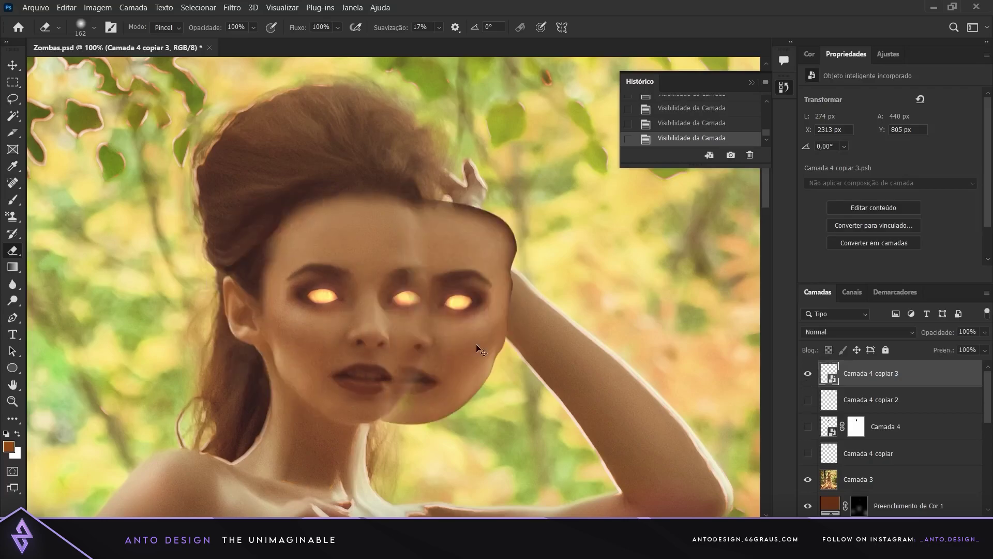
key(ctrl+t)
key(Escape)
key(Delete)
Step: Show Camada 4 again and apply its layer mask permanently
click(807, 399)
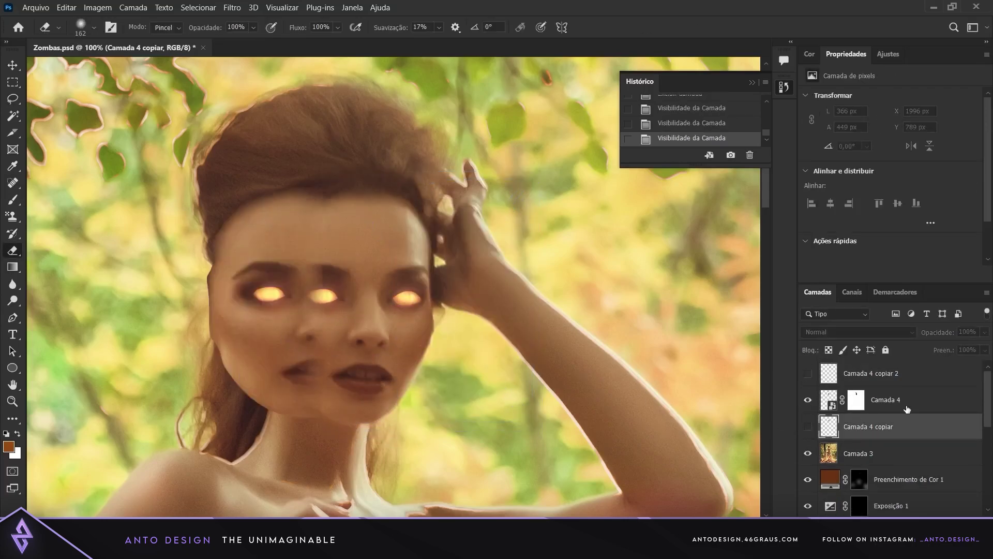
click(863, 400)
right_click(924, 400)
click(879, 407)
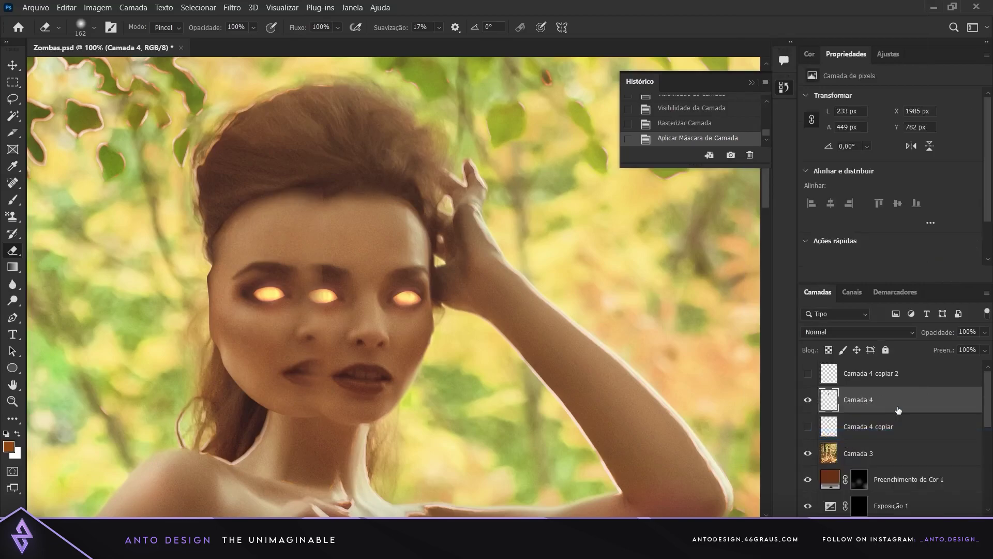
Step: Narrow the face piece's left side, move it left and down, and warp its lower-right corner outward
key(ctrl+t)
drag(206, 186, 232, 203)
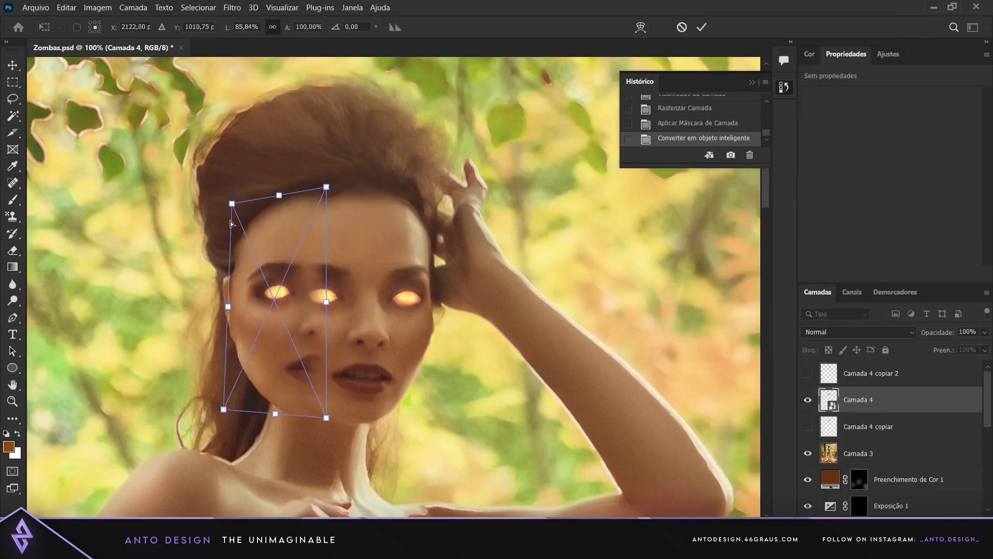
drag(206, 418, 239, 405)
drag(278, 331, 258, 343)
right_click(274, 345)
click(289, 231)
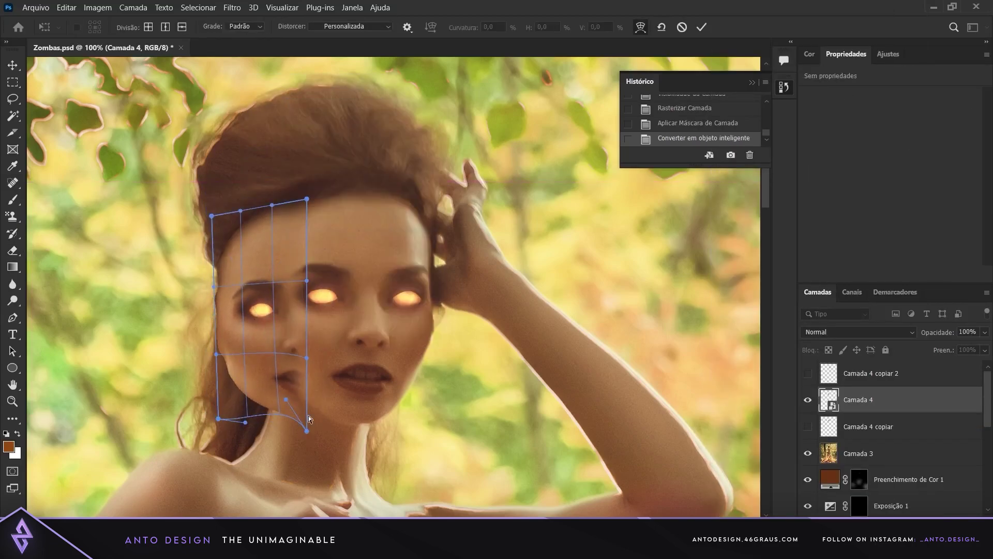
drag(306, 430, 351, 423)
key(Return)
Step: Warp the face piece's bottom edge down and erase its edges near the nose
key(ctrl+t)
right_click(327, 151)
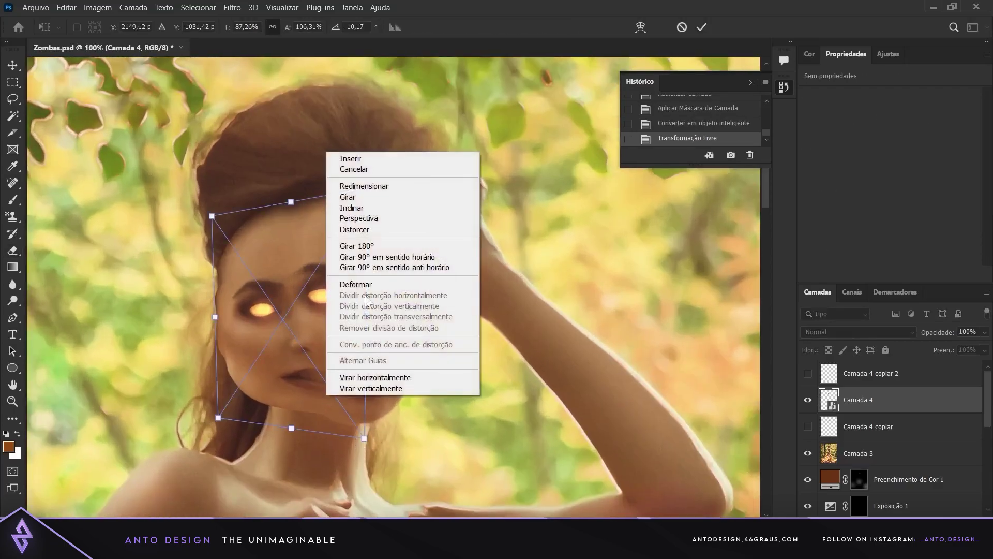
click(351, 288)
drag(286, 400, 292, 411)
key(Return)
key(e)
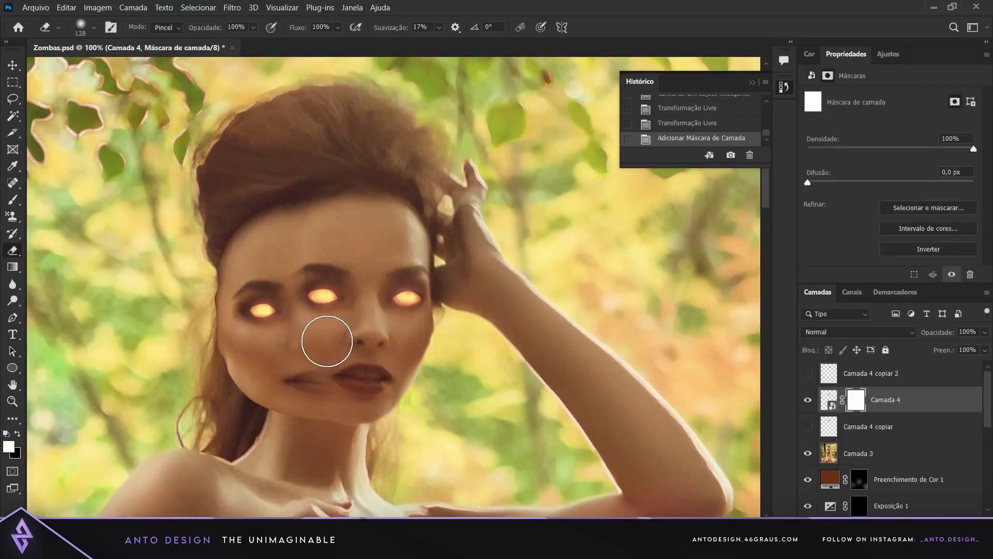
drag(351, 374, 544, 262)
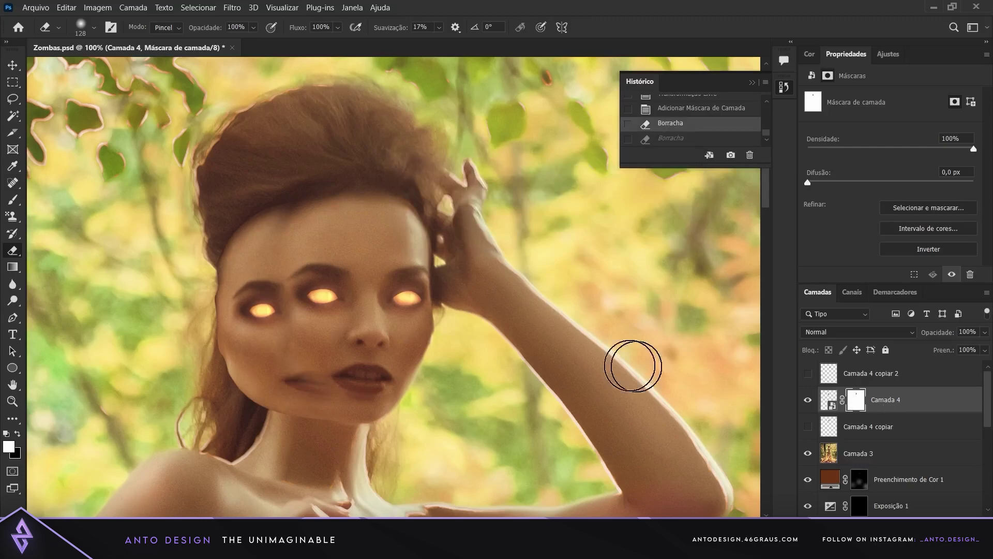
drag(632, 360, 305, 183)
Step: Delete the unwanted face piece and start a Pen path along the face outline
key(ctrl+minus)
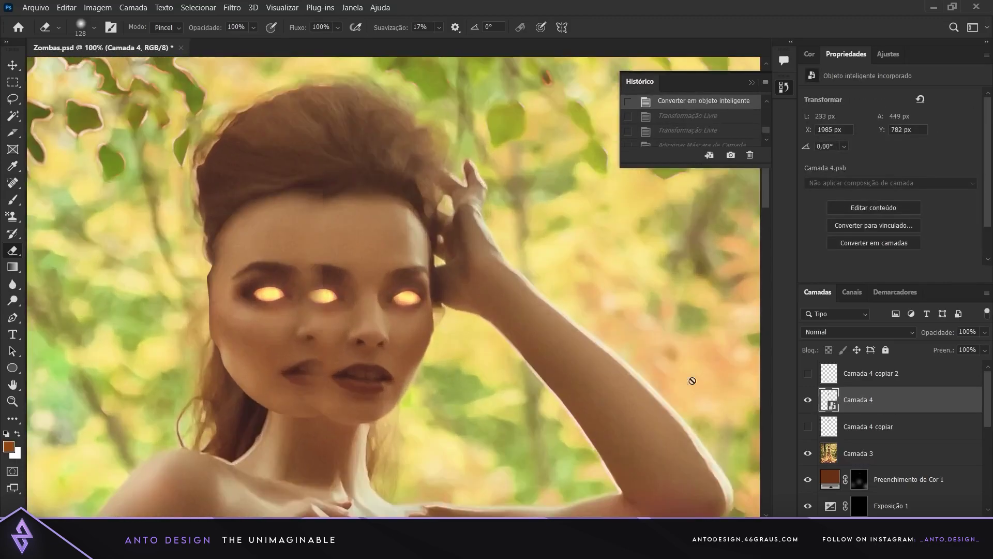
key(Delete)
right_click(13, 317)
click(78, 317)
click(363, 424)
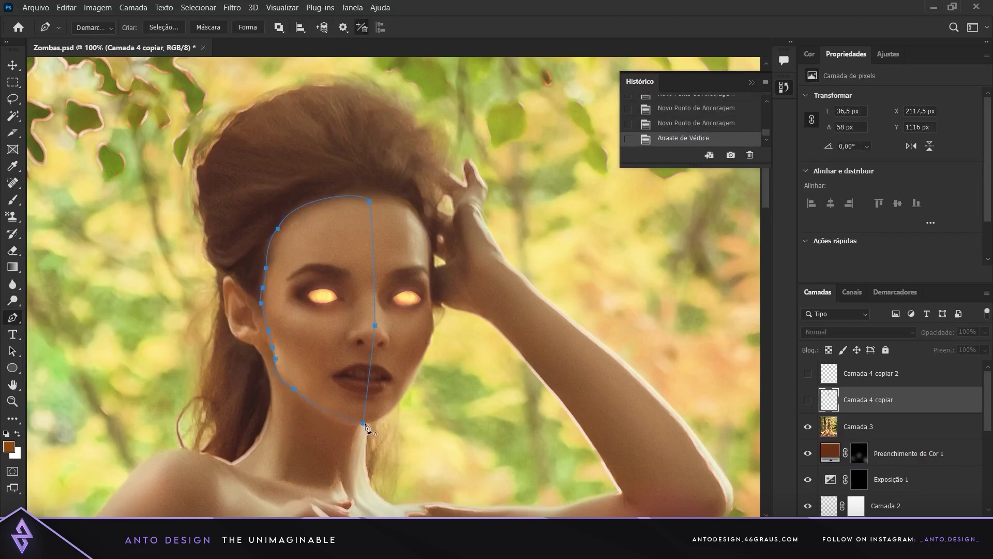
Step: Close the path around the left face, make it a selection, and paste it as a new layer
click(364, 425)
right_click(308, 331)
click(352, 107)
key(ctrl+c)
key(ctrl+v)
Step: Shift the pasted face copy to the left with Free Transform
key(ctrl+t)
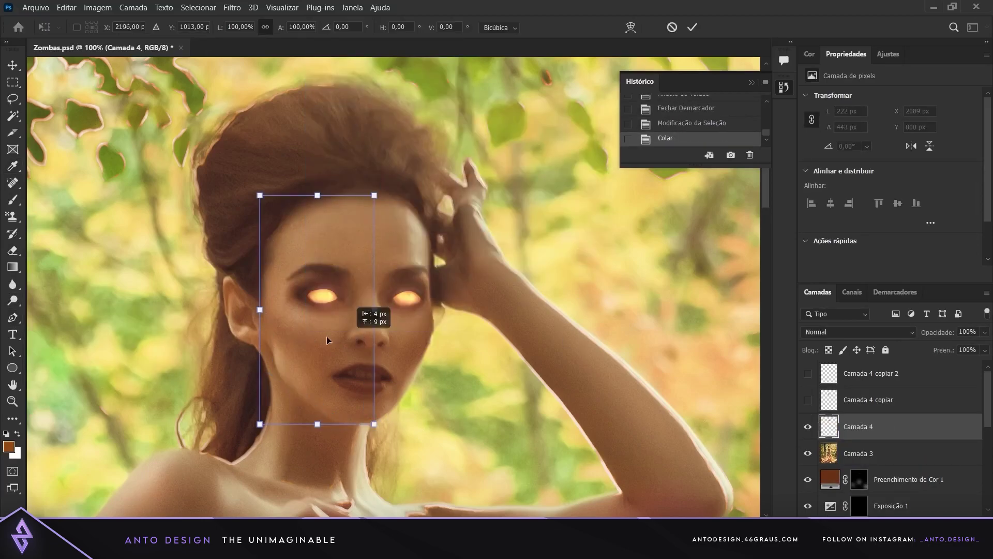
mouse_move(327, 340)
mouse_down()
mouse_move(267, 340)
mouse_move(238, 313)
mouse_up()
right_click(293, 269)
click(310, 350)
key(ctrl+z)
right_click(238, 313)
key(Escape)
key(Return)
key(p)
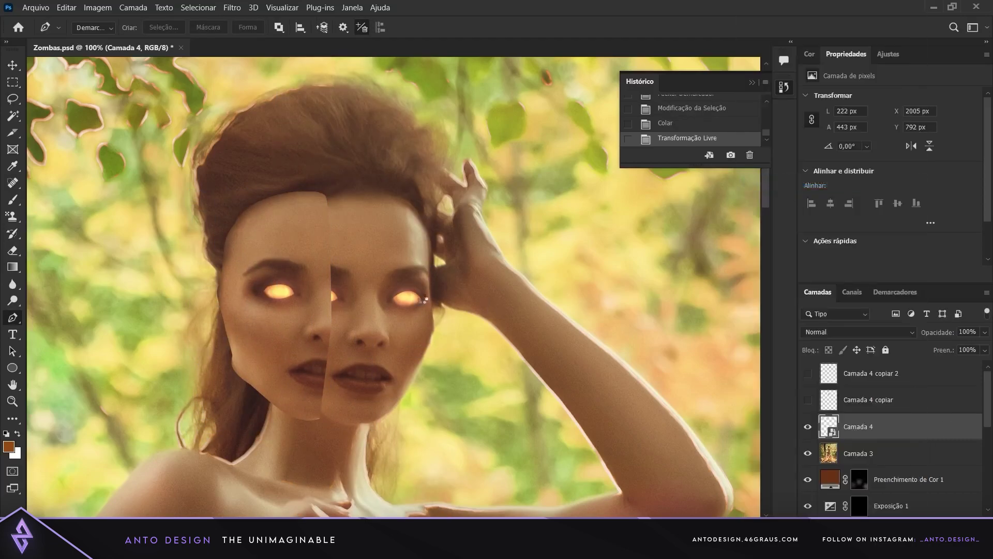
Step: Pull the face copy's lower corners inward and test-erase its left edge with a 122 px eraser
key(ctrl+t)
drag(311, 434, 344, 413)
drag(248, 435, 256, 413)
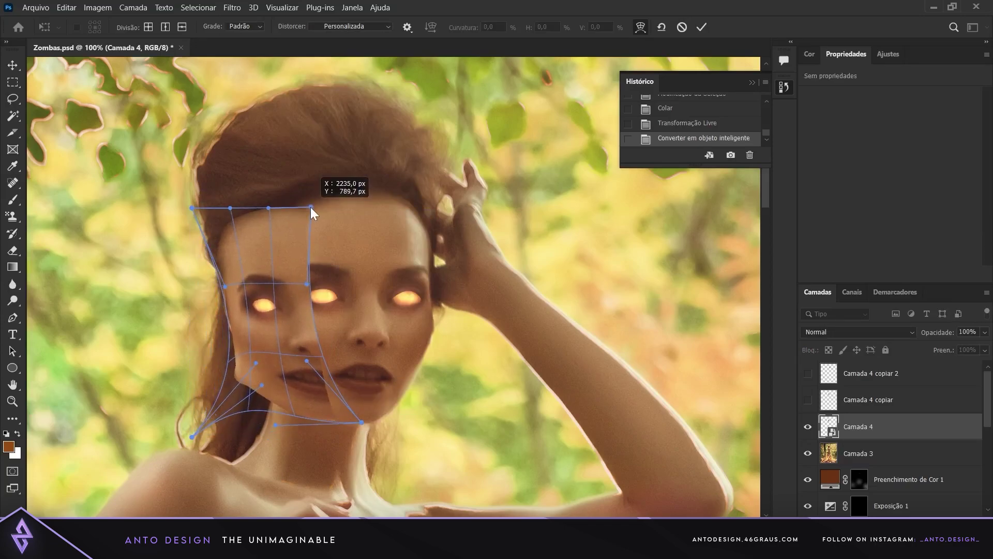
key(Return)
key(e)
drag(311, 255, 228, 248)
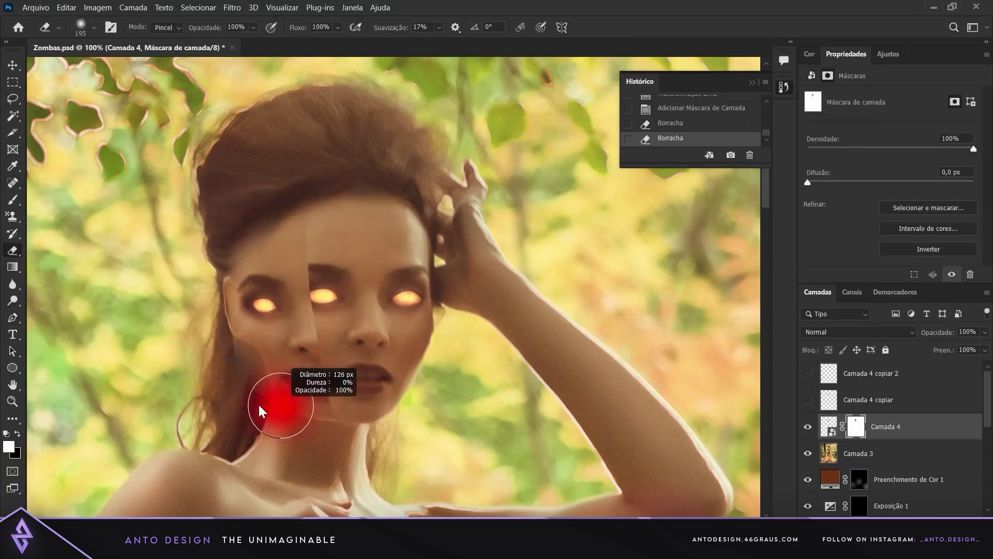
drag(260, 411, 258, 411)
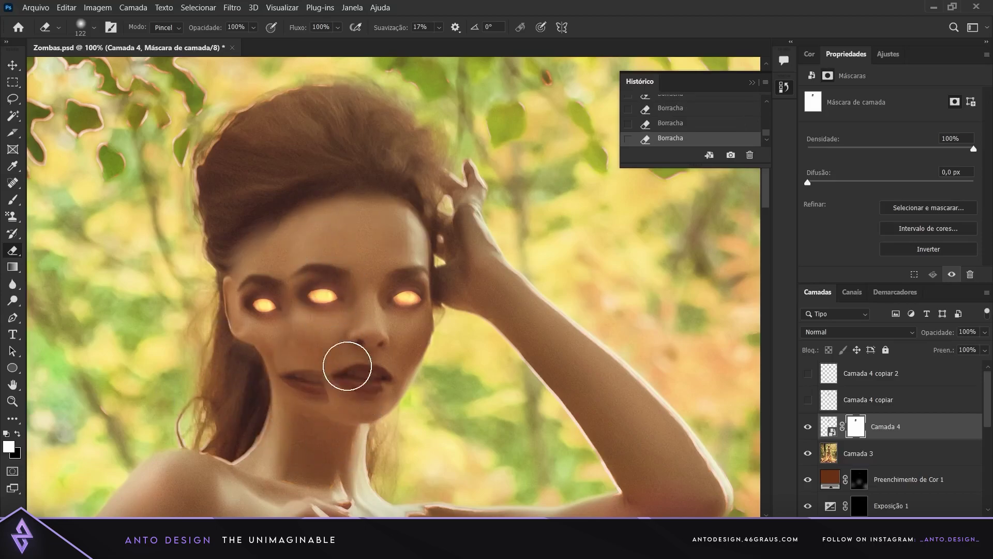
key(Delete)
Step: Re-warp the face copy, bending its lower-left corner up, and erase its edge near the nose
key(ctrl+t)
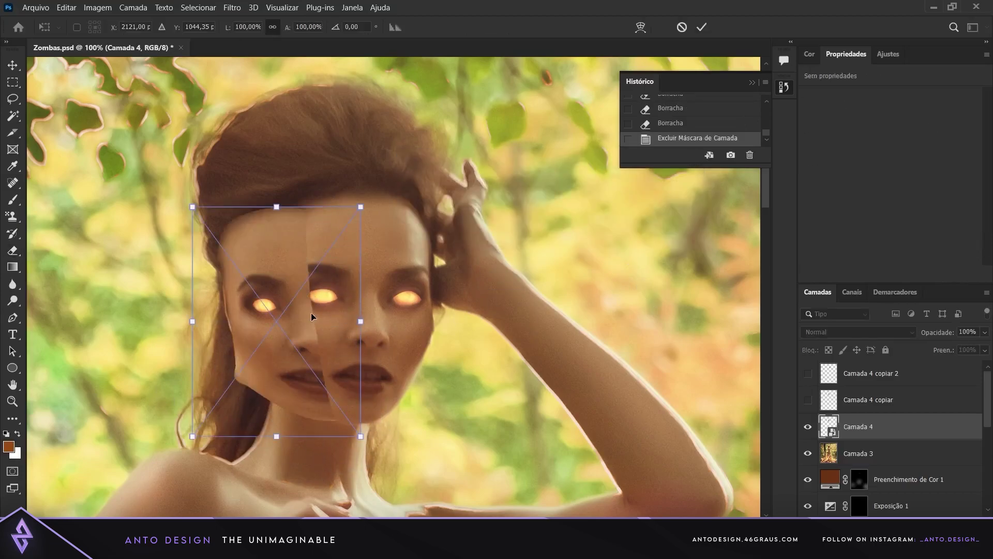
drag(316, 361, 315, 361)
right_click(316, 361)
click(331, 138)
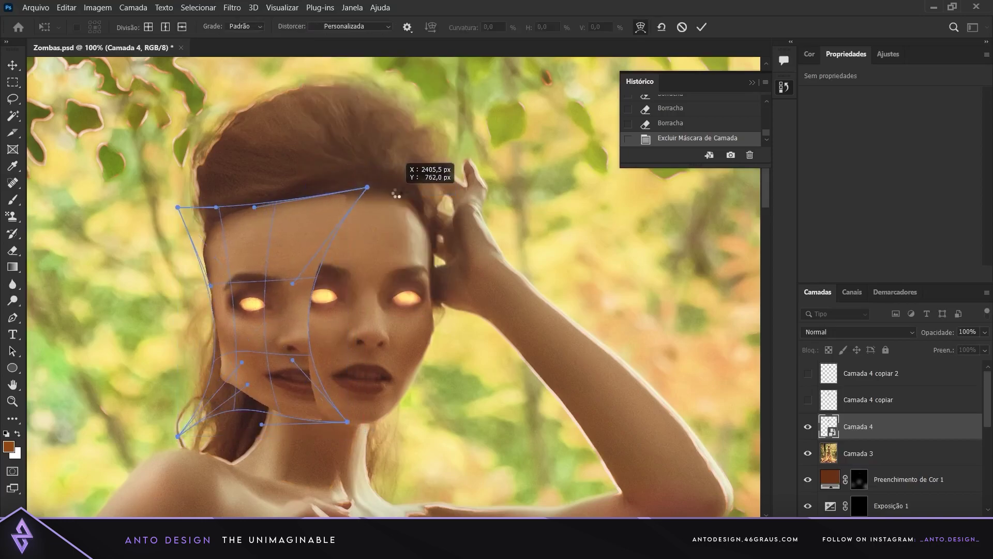
drag(179, 425, 202, 406)
drag(350, 414, 348, 413)
key(Return)
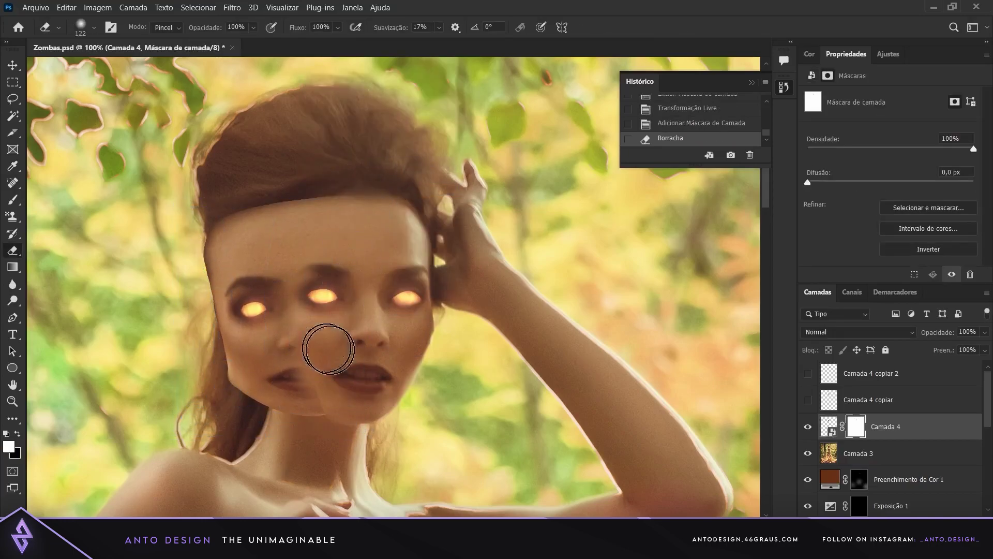
drag(308, 368, 290, 370)
key(ctrl+z)
scroll(362, 373, down, 4)
scroll(396, 377, up, 3)
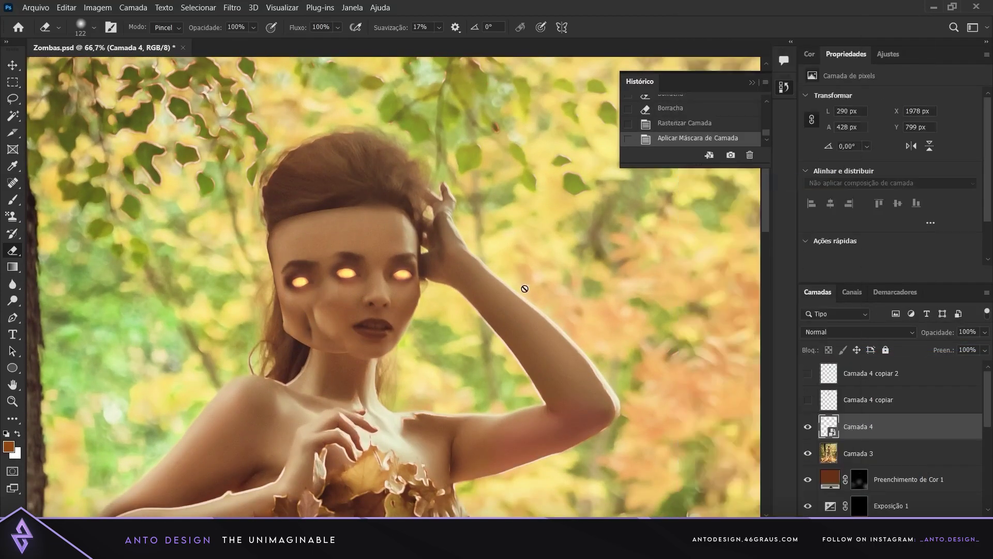
Step: Apply the mask on Camada 4 and convert it to a smart object
right_click(334, 294)
click(339, 335)
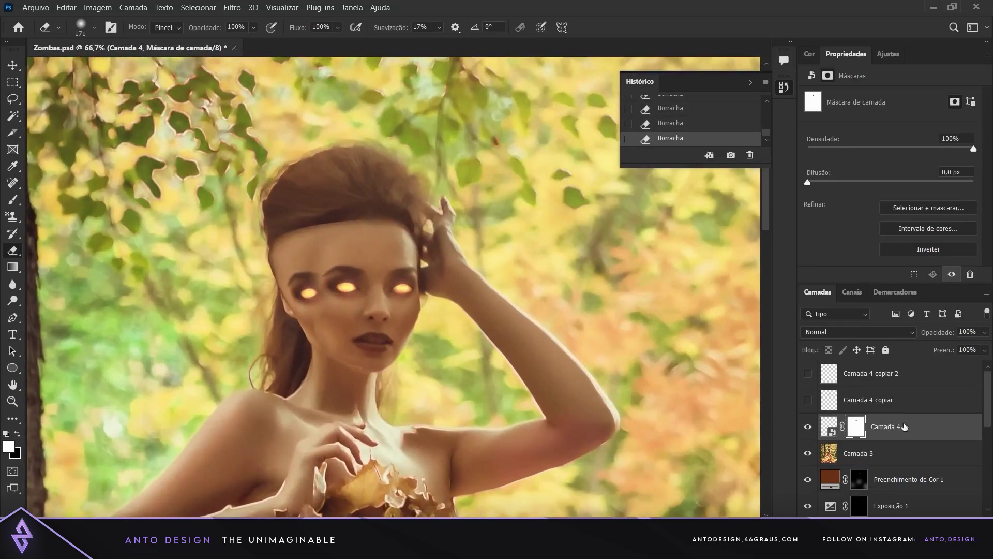
right_click(904, 427)
click(854, 264)
right_click(890, 426)
click(776, 183)
Step: Move the extra eye onto the forehead, erase the eyebrow, and duplicate the eye piece
key(ctrl+t)
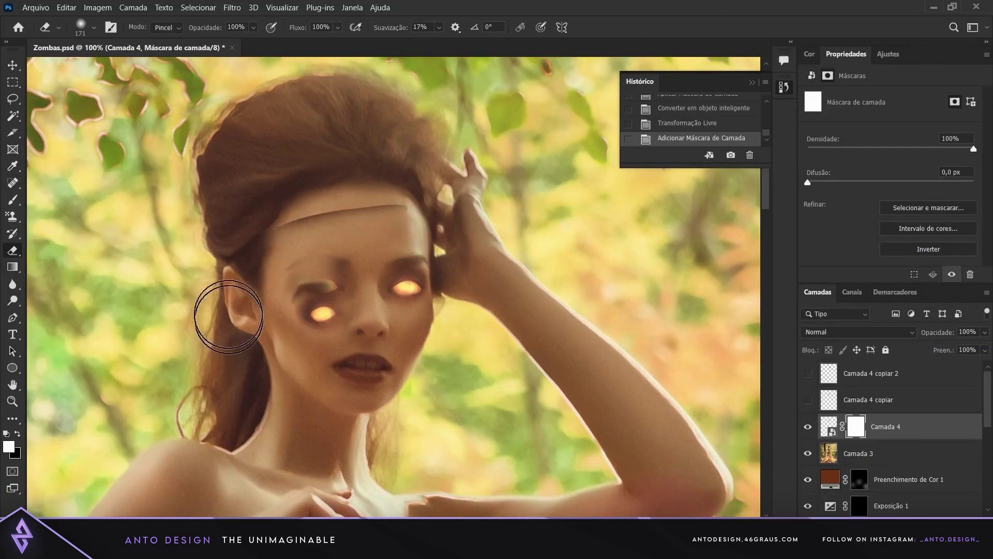
key(ctrl+t)
mouse_move(314, 240)
mouse_down()
mouse_move(289, 290)
mouse_move(331, 235)
mouse_up()
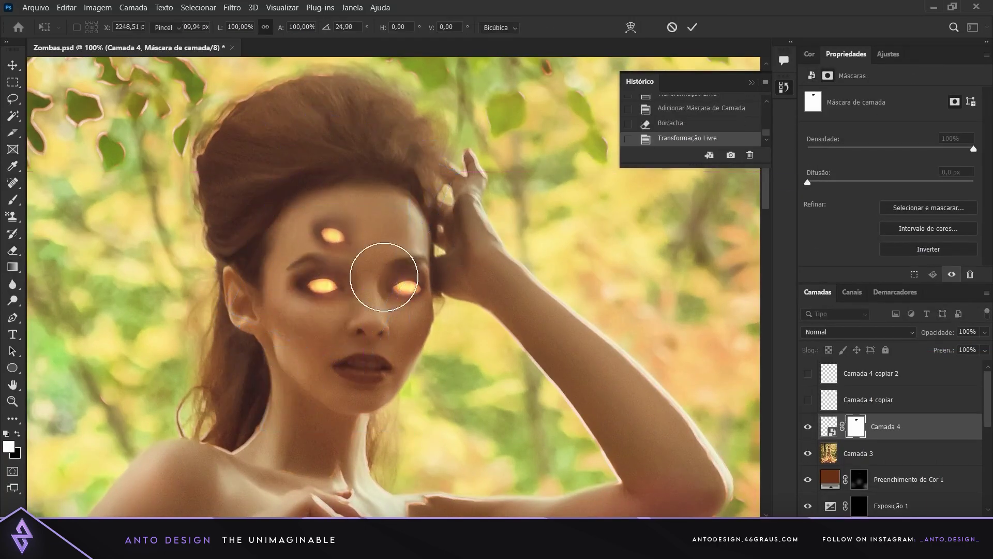
drag(294, 274, 305, 266)
key(ctrl+j)
key(ctrl+j)
key(ctrl+j)
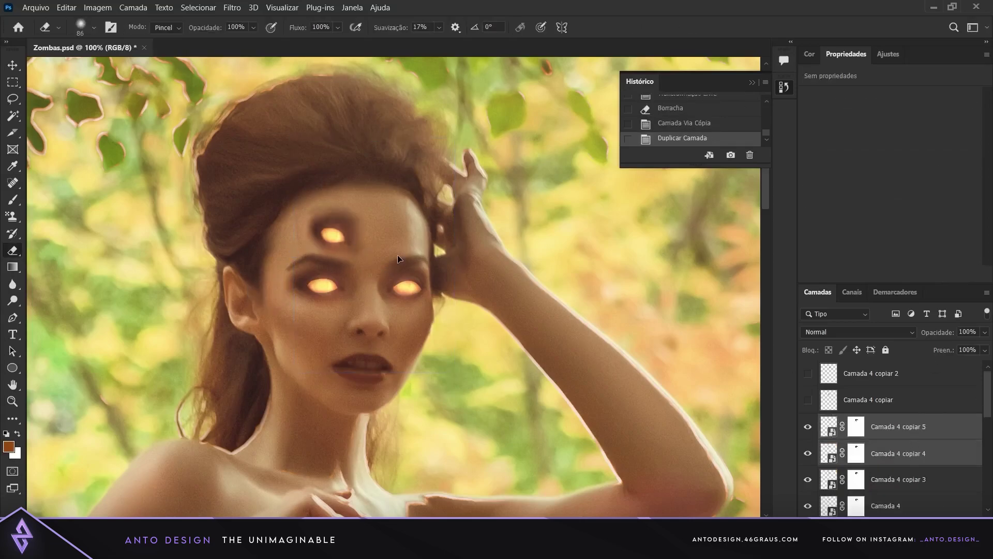
click(857, 453)
drag(293, 216, 295, 211)
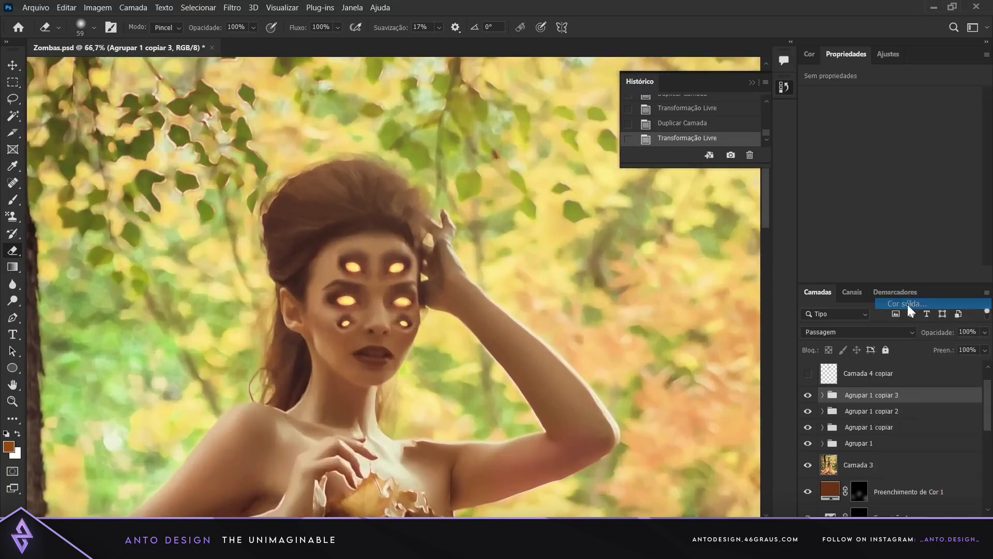
Step: Add a brown solid colour fill in Subexposição Linear (Adicionar) mode with an inverted mask
click(909, 306)
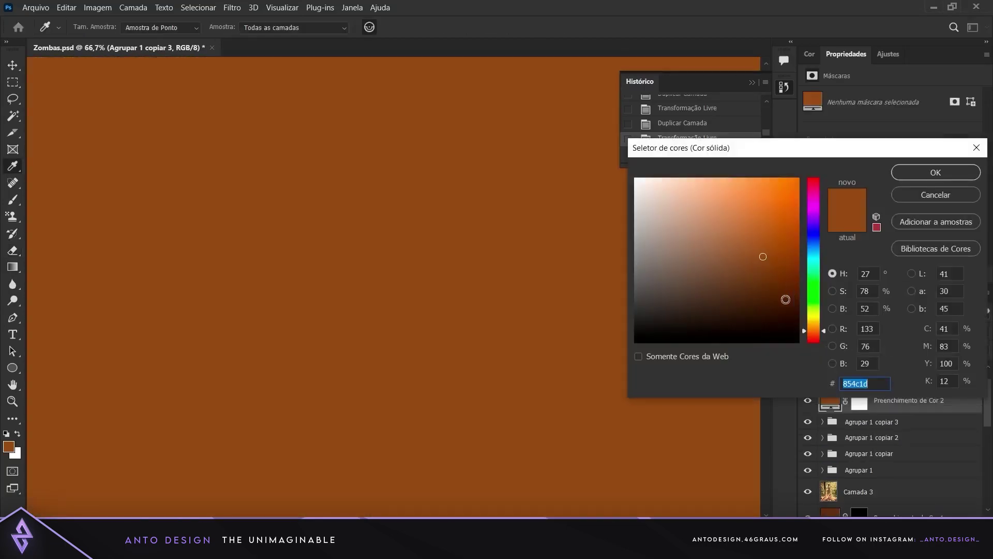
click(936, 171)
click(858, 332)
key(ctrl+i)
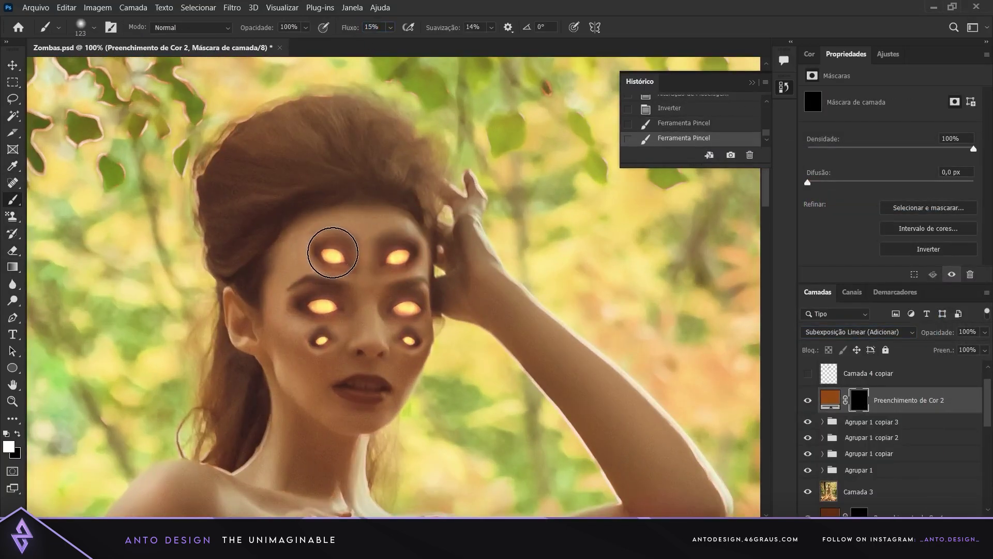
scroll(324, 341, down, 2)
scroll(324, 341, down, 3)
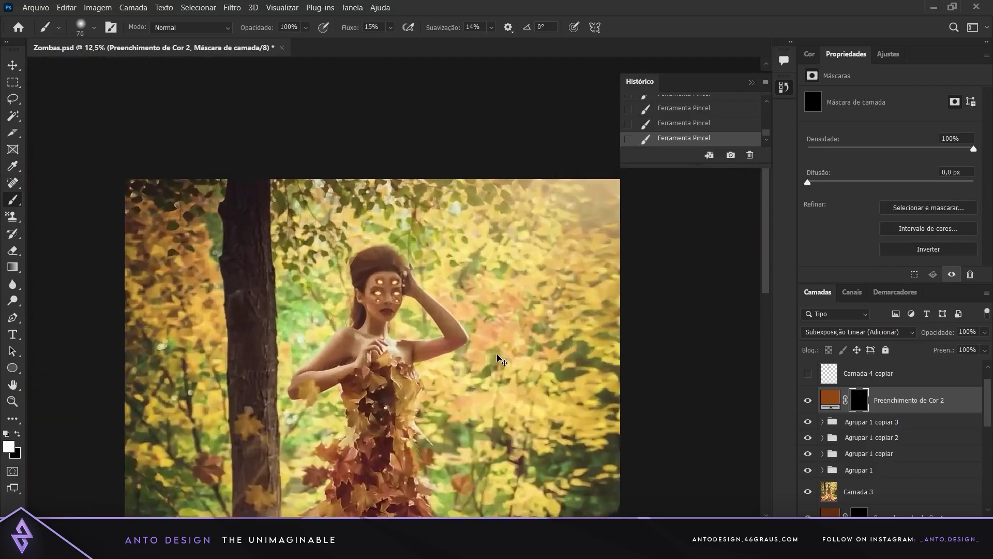
scroll(430, 319, up, 3)
scroll(433, 314, down, 3)
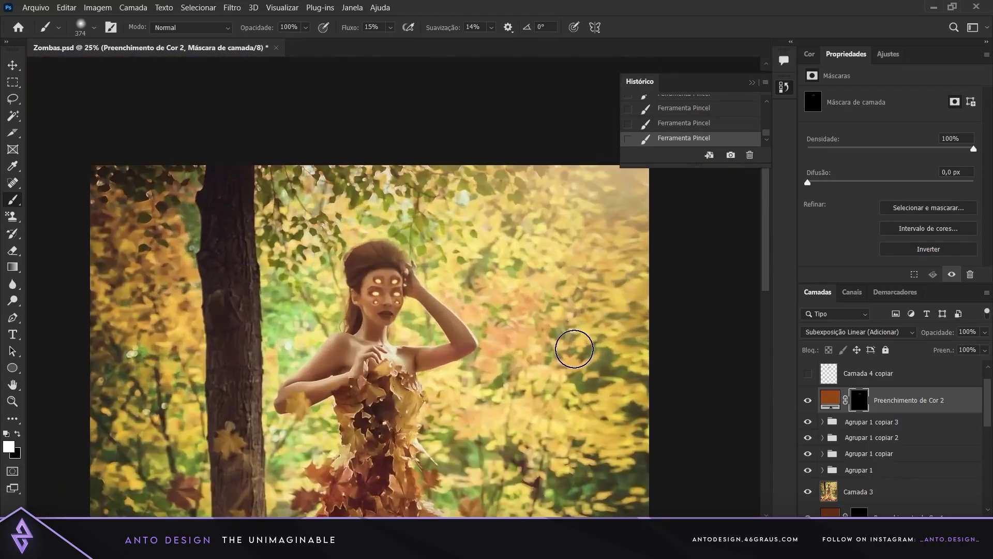
scroll(390, 293, up, 4)
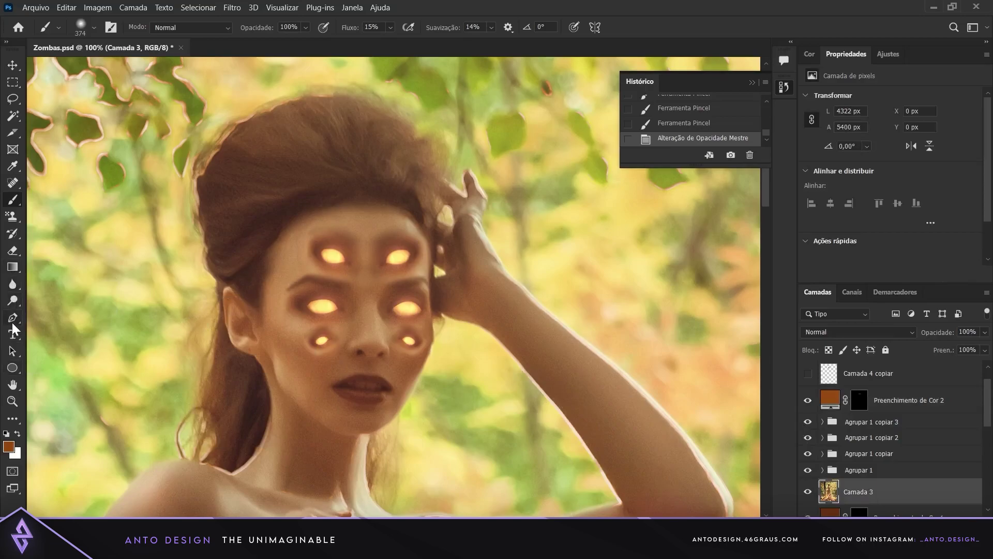
Step: Smudge the skin between the eyes, undoing the strokes that went wrong
click(12, 384)
click(51, 321)
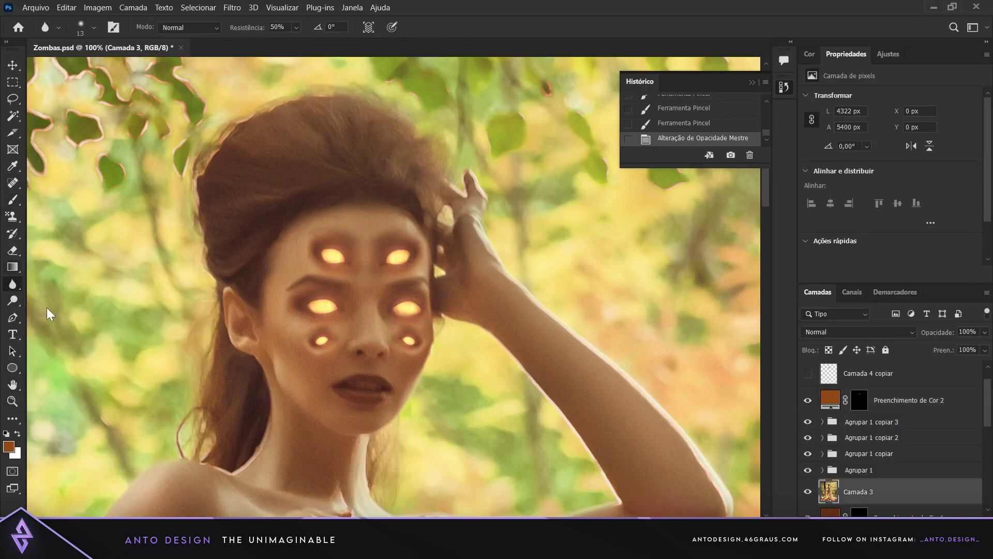
scroll(395, 288, up, 1)
drag(326, 305, 341, 326)
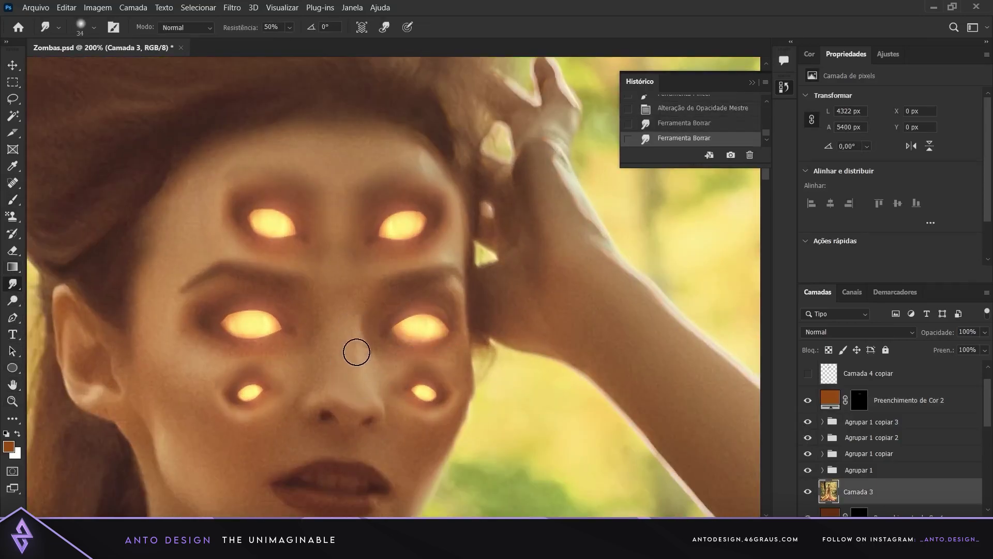
scroll(342, 219, down, 5)
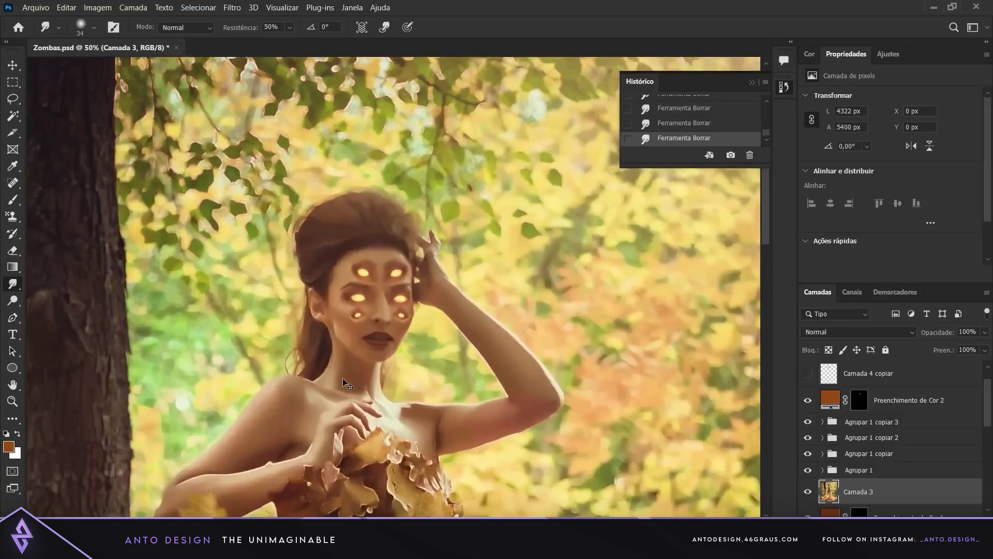
scroll(166, 405, up, 6)
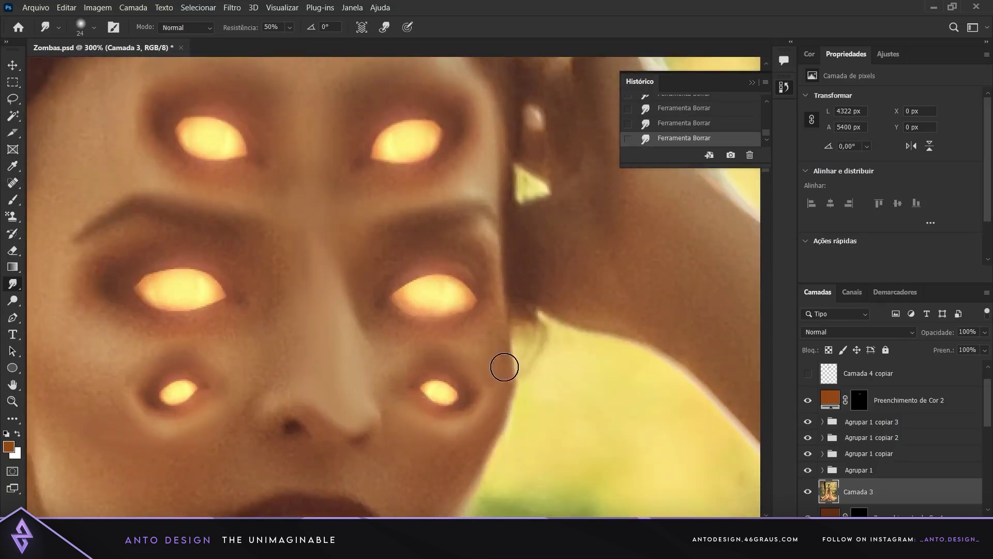
scroll(504, 367, down, 2)
scroll(505, 367, down, 2)
scroll(248, 366, up, 4)
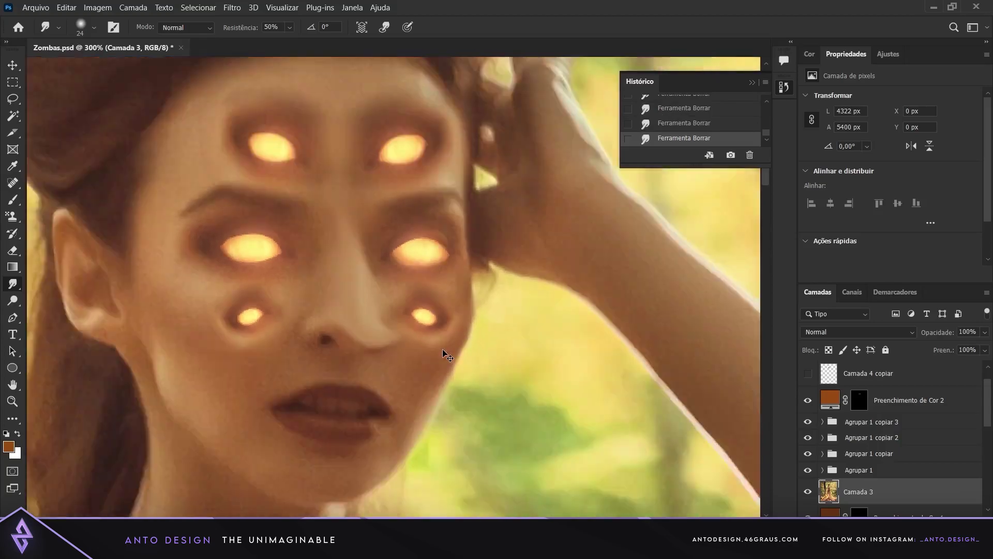
scroll(442, 353, down, 3)
key(ctrl+z)
key(ctrl+z)
key(ctrl+z)
Step: Smudge the side of the nose, then undo it and inspect the face
scroll(442, 353, up, 3)
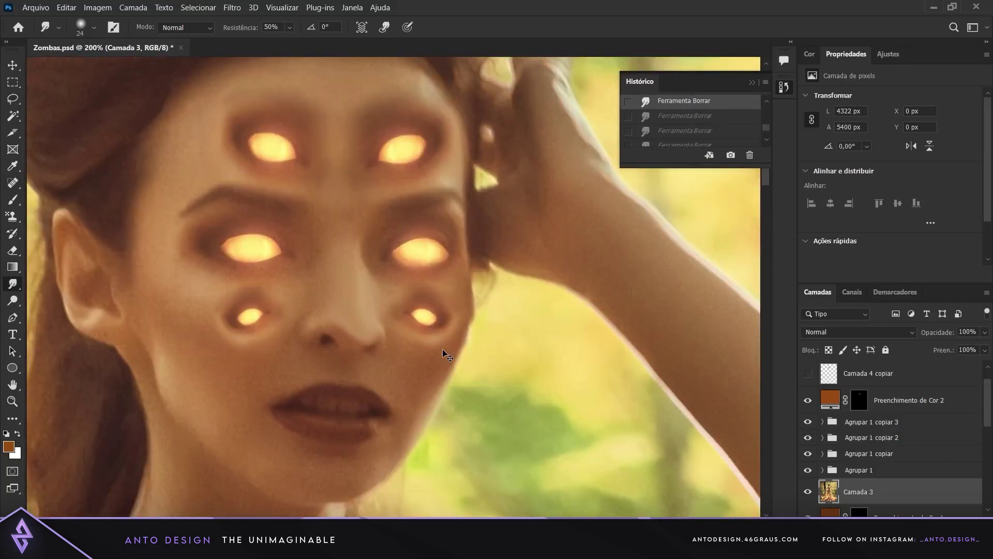
scroll(393, 287, up, 1)
drag(318, 310, 333, 329)
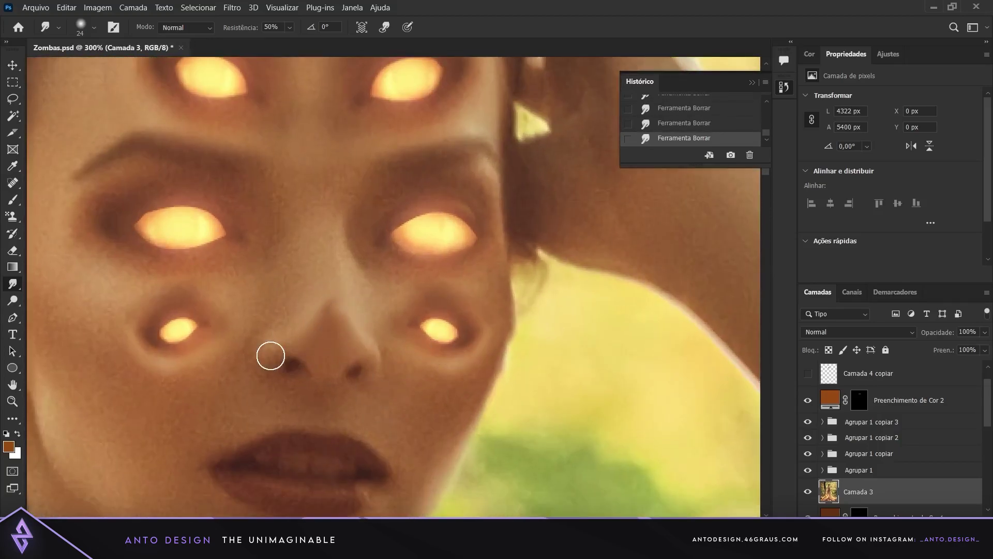
scroll(399, 381, down, 2)
scroll(399, 381, down, 3)
key(ctrl+z)
key(ctrl+z)
key(ctrl+z)
scroll(399, 381, up, 3)
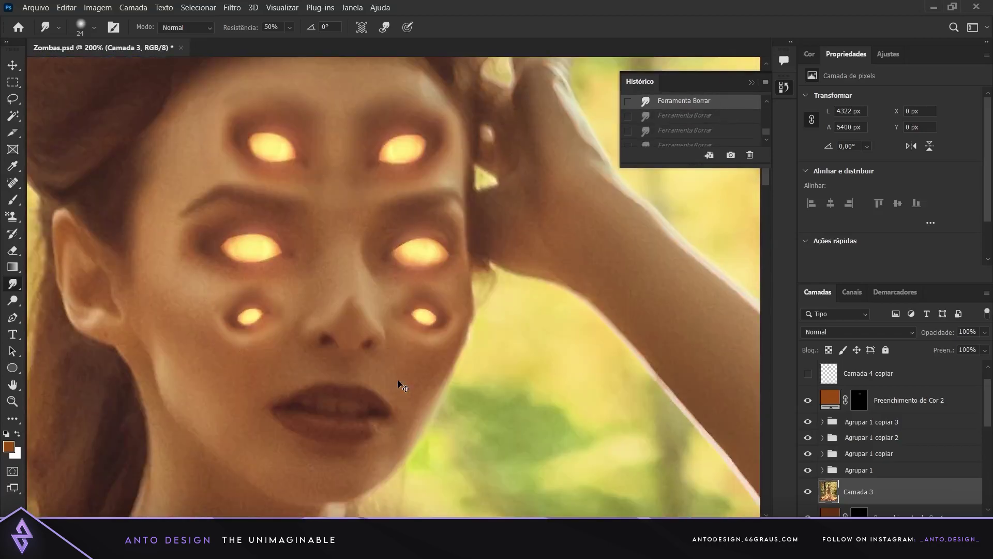
scroll(399, 381, up, 2)
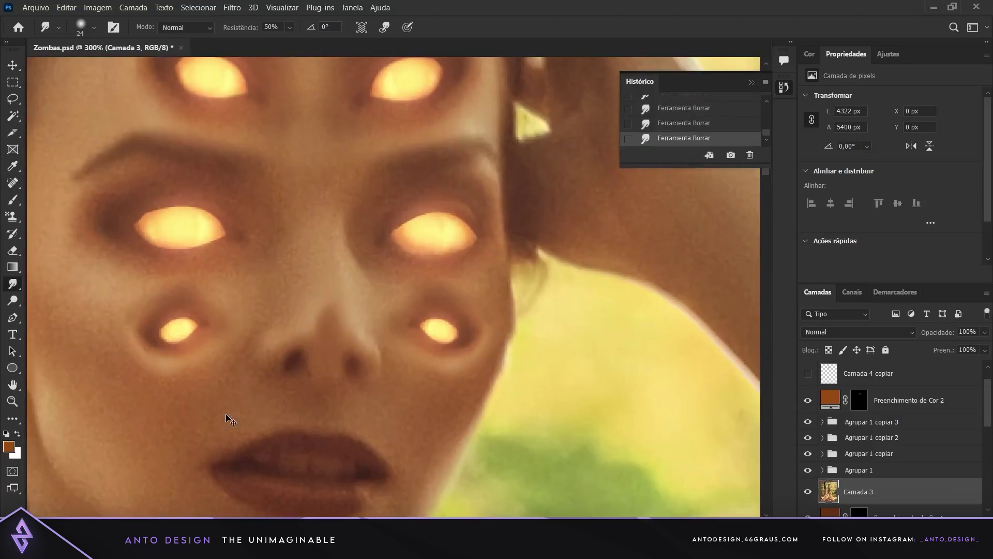
scroll(231, 420, down, 3)
scroll(231, 420, up, 1)
scroll(230, 427, up, 2)
key(ctrl+z)
key(ctrl+z)
key(ctrl+z)
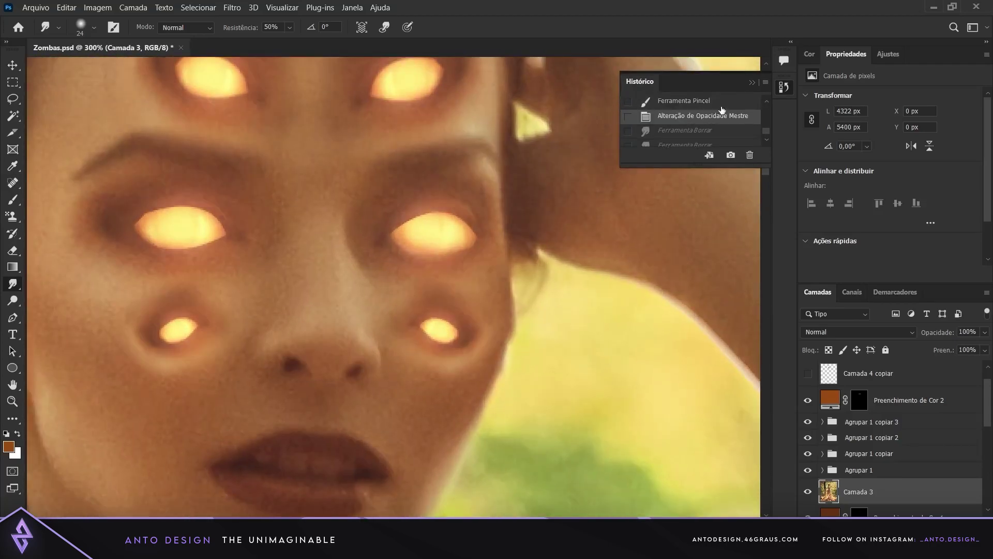
scroll(137, 215, up, 3)
scroll(565, 227, down, 3)
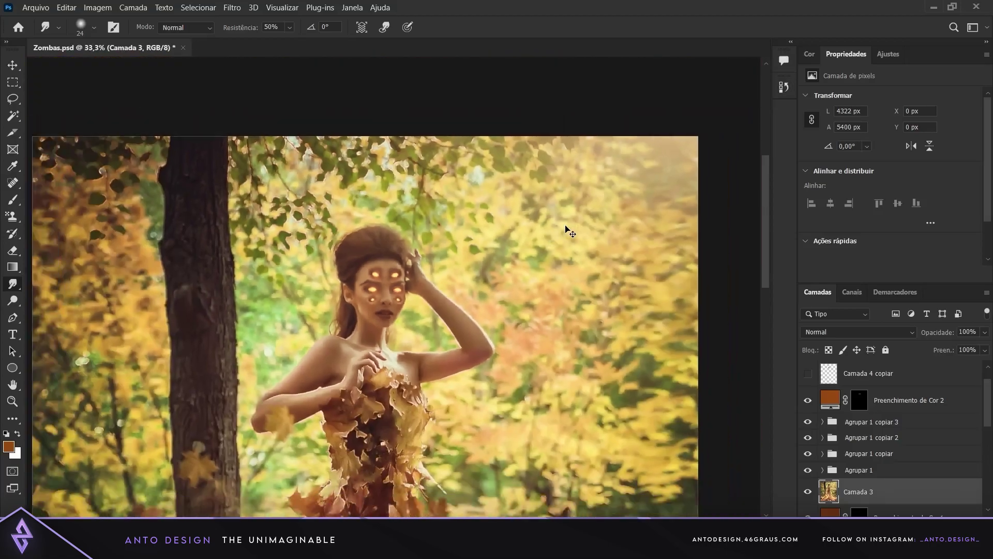
scroll(566, 229, up, 1)
scroll(353, 351, up, 2)
scroll(188, 383, down, 5)
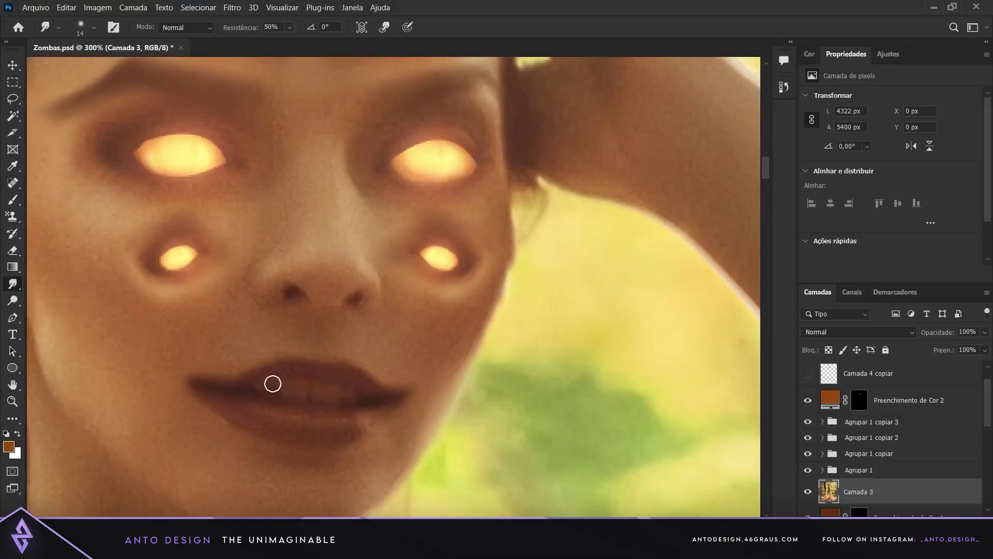
scroll(382, 410, down, 3)
scroll(459, 375, up, 1)
scroll(206, 391, up, 2)
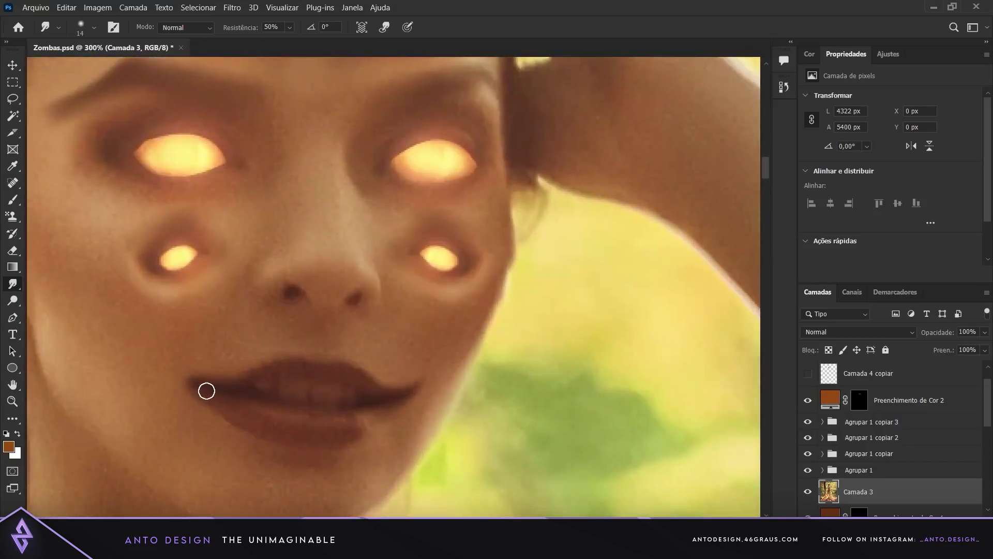
scroll(432, 365, down, 3)
scroll(432, 365, up, 1)
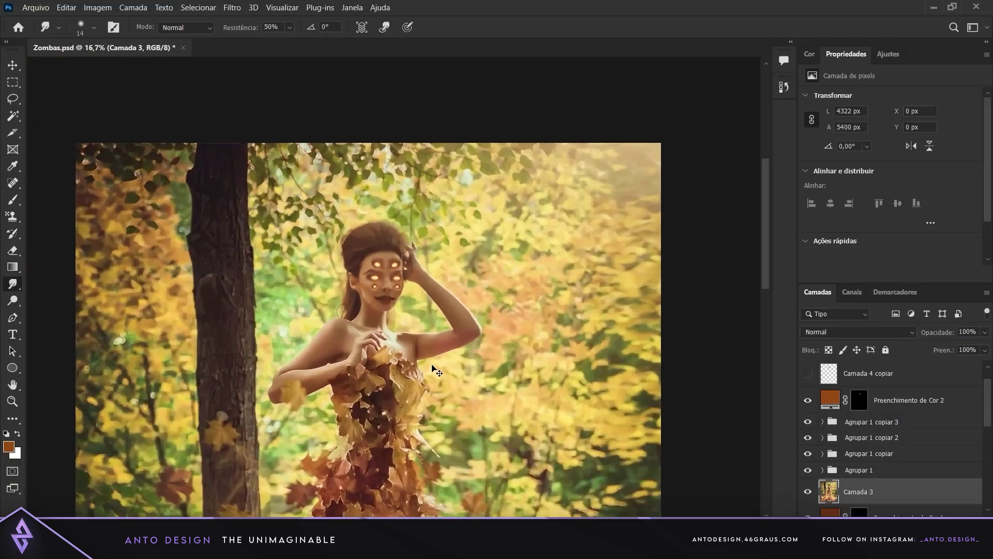
scroll(456, 385, up, 2)
scroll(273, 373, up, 1)
scroll(404, 399, down, 2)
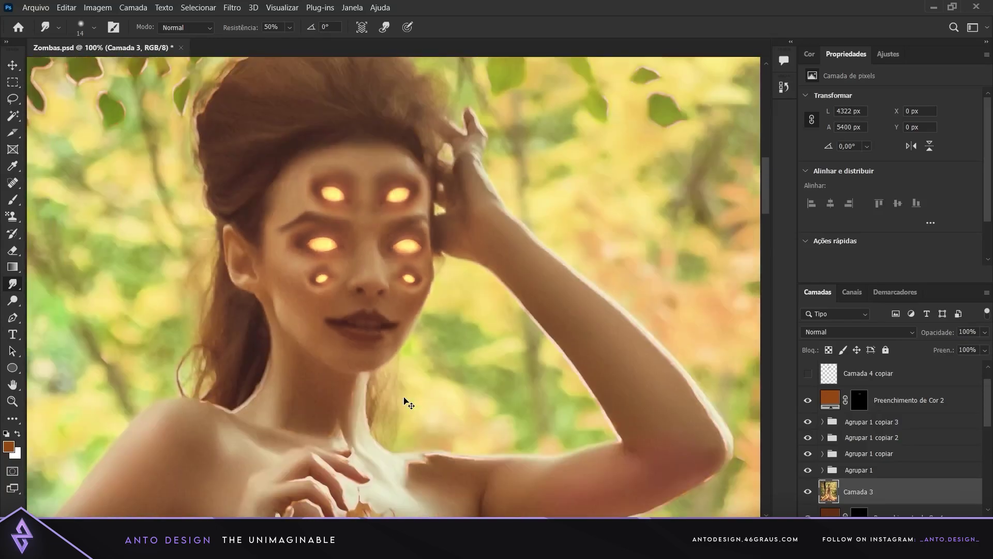
scroll(404, 398, down, 4)
scroll(404, 397, up, 1)
Step: Add a dark purple solid colour fill layer above the Agrupar 1 copiar 3 group
scroll(401, 315, down, 5)
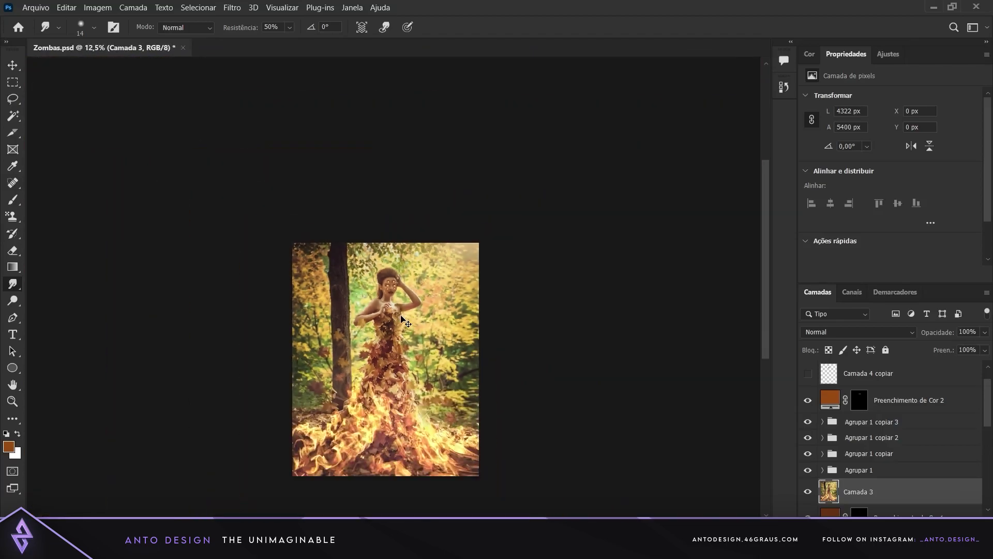
scroll(477, 364, up, 3)
scroll(477, 364, down, 1)
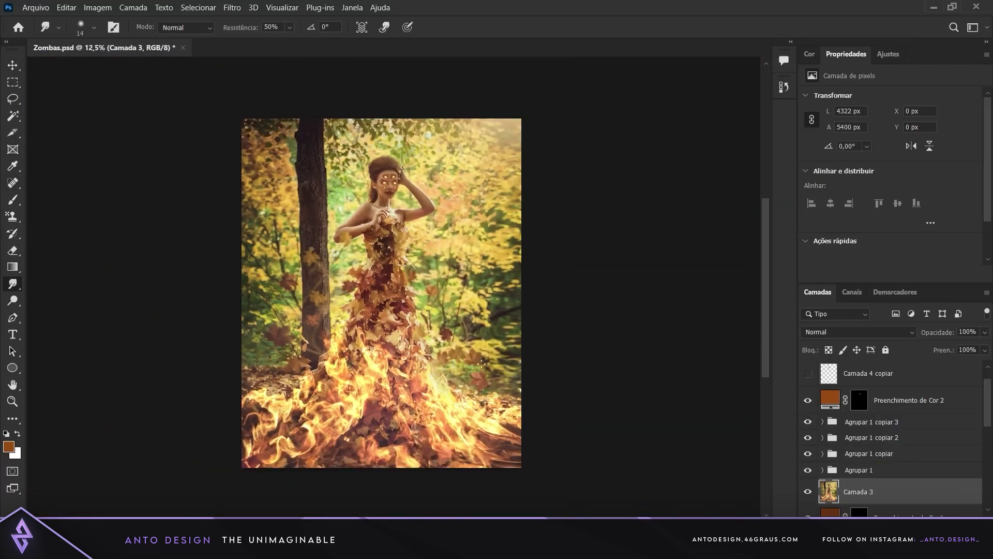
scroll(878, 439, up, 1)
click(878, 448)
click(911, 524)
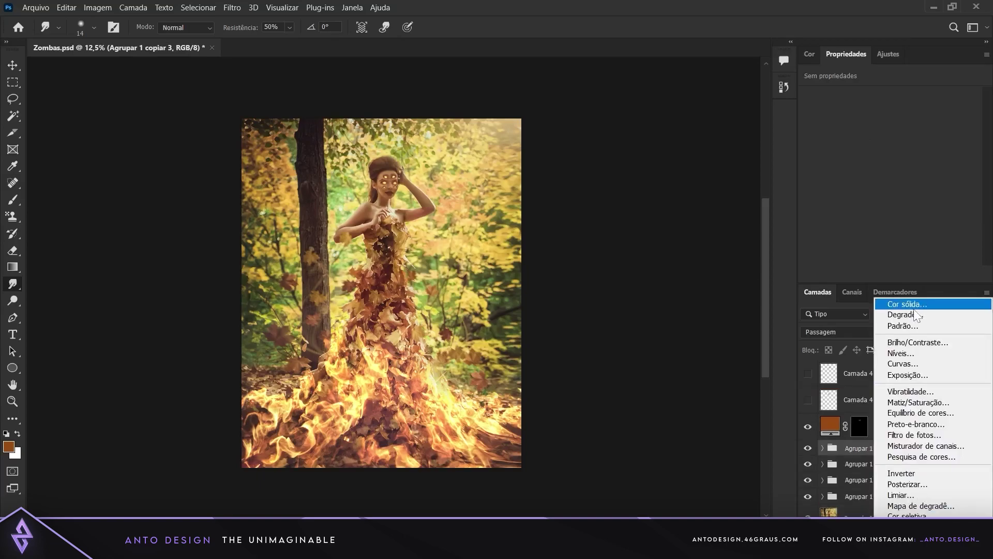
click(898, 305)
click(931, 170)
click(858, 332)
Step: Set the purple fill to Luz Indireta, invert its mask, and reveal it across the bottom
click(848, 304)
click(863, 458)
key(ctrl+i)
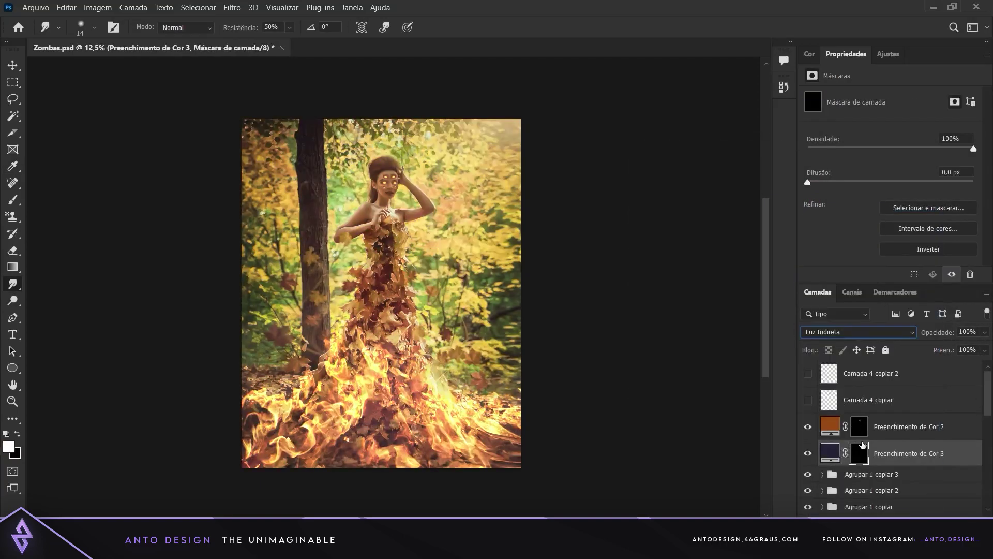
drag(204, 421, 562, 358)
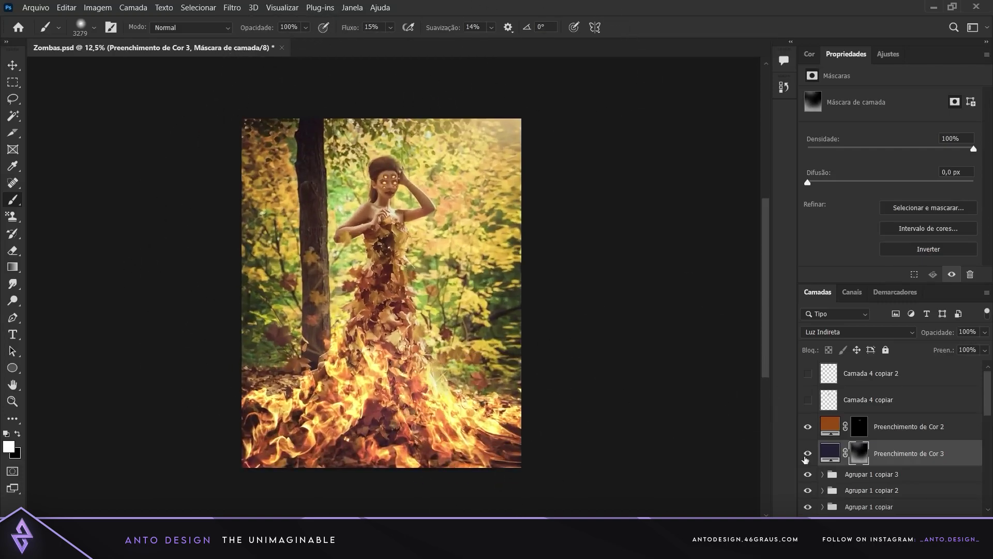
scroll(498, 271, up, 5)
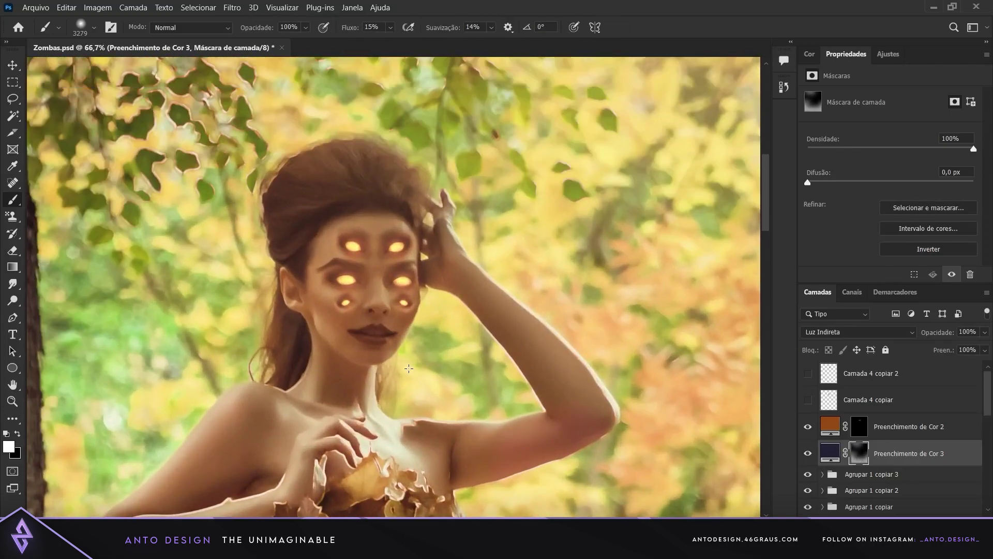
click(13, 283)
scroll(382, 236, up, 5)
Step: From Camada 3, add a dark purple solid colour fill in Sobrepor mode with an inverted mask
ctrl+click(382, 238)
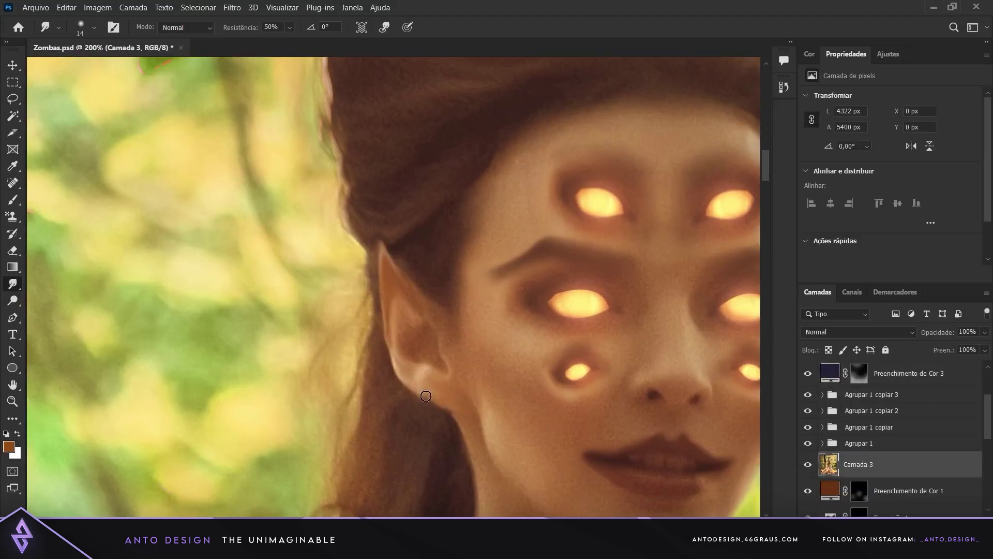
scroll(465, 311, down, 3)
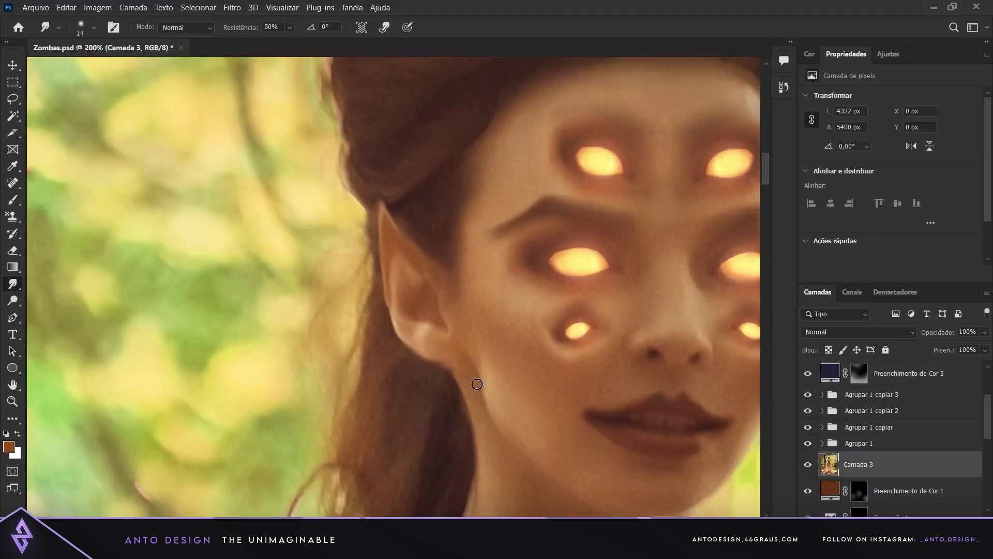
scroll(192, 404, right, 8)
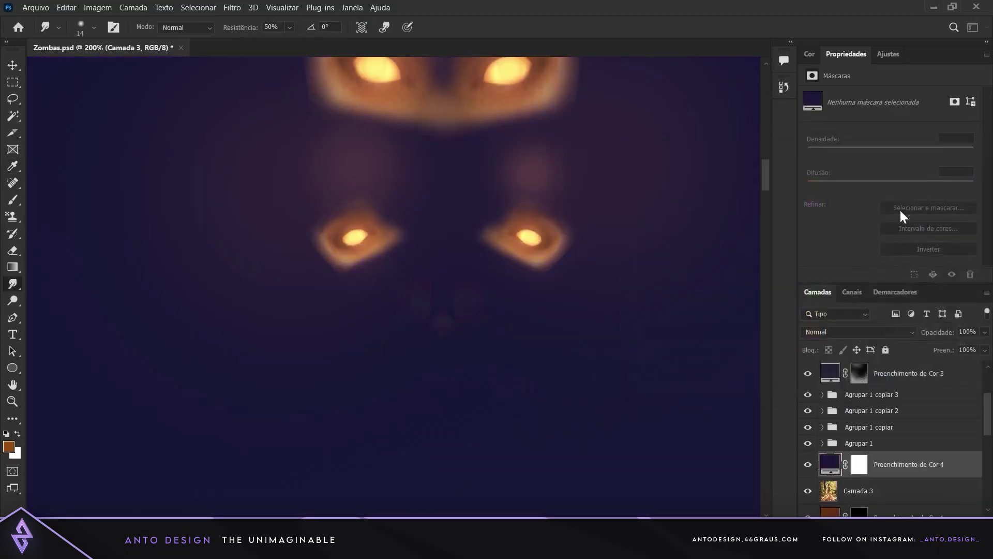
click(859, 331)
click(823, 339)
click(859, 464)
key(ctrl+i)
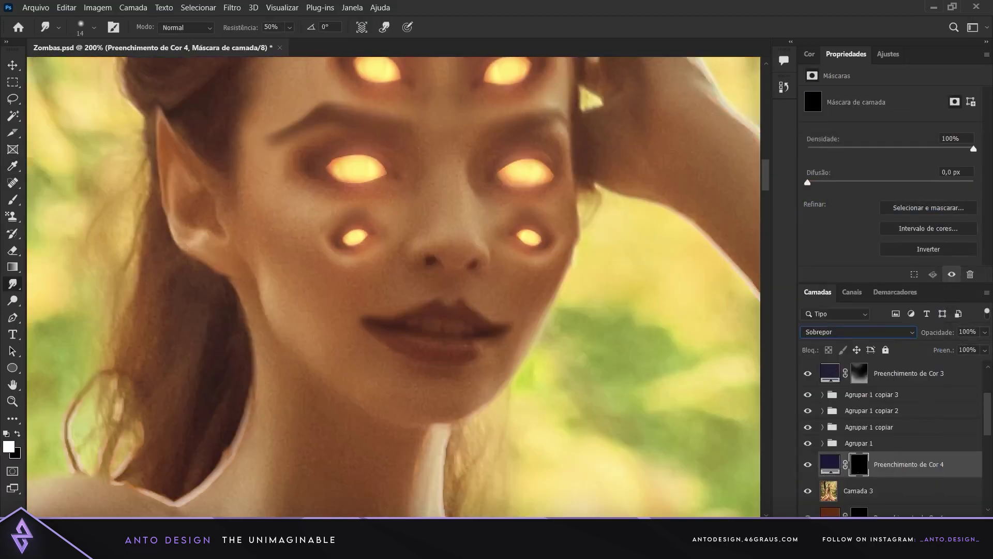
Step: Enlarge the brush and paint soft purple shading along her jaw on the mask
key(ctrl+plus)
scroll(308, 381, down, 2)
key(b)
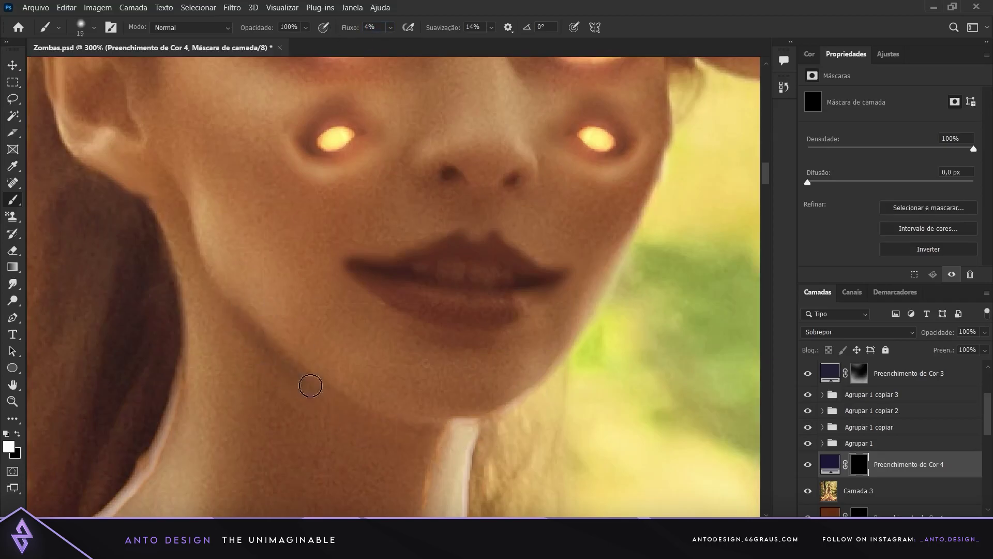
key(bracketright)
key(bracketright)
key(bracketright)
scroll(311, 350, down, 3)
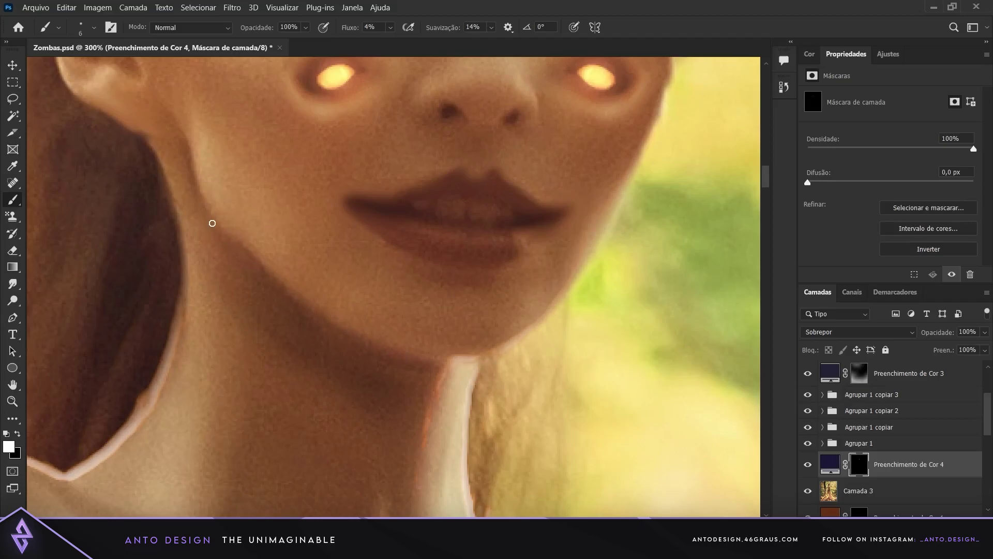
scroll(148, 149, up, 1)
scroll(248, 306, down, 1)
scroll(267, 331, down, 10)
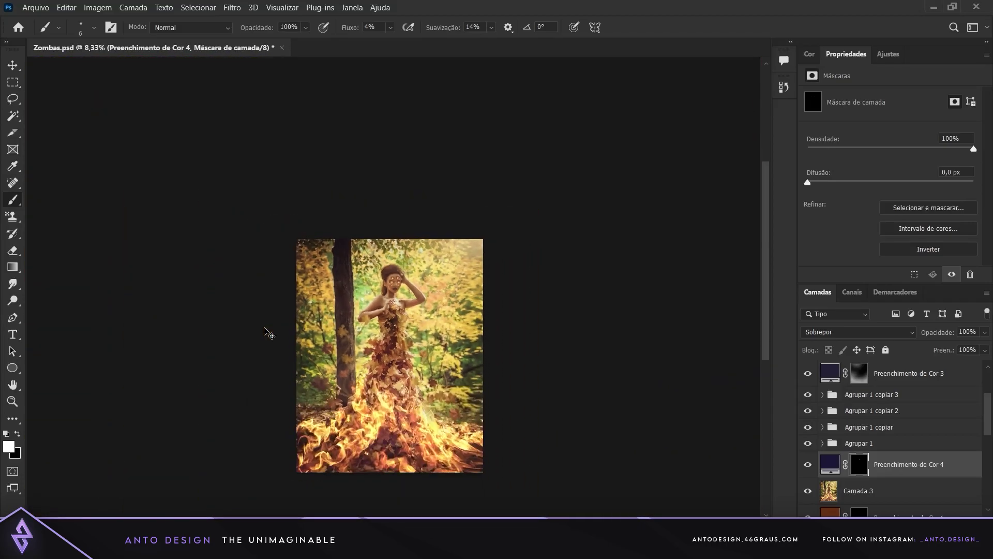
scroll(393, 282, up, 10)
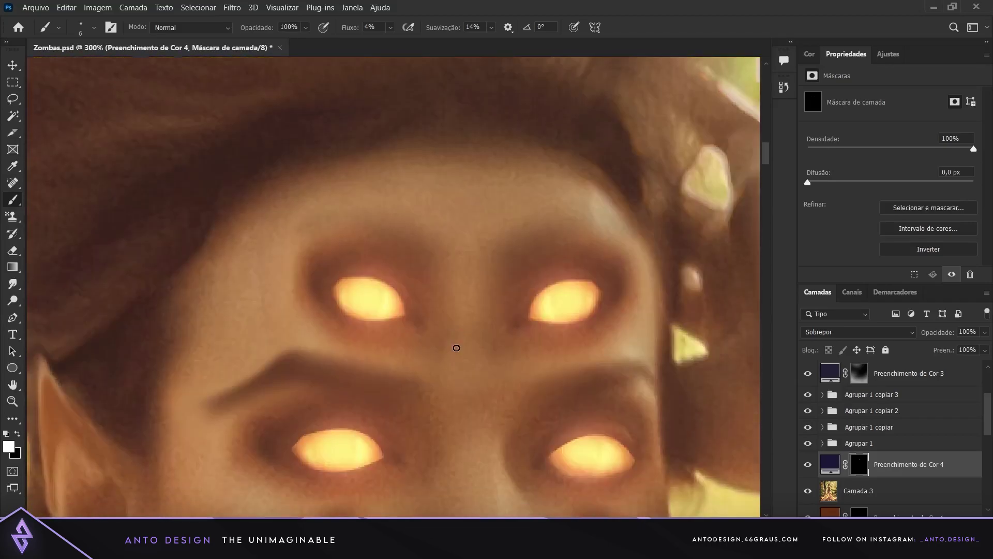
scroll(419, 319, up, 1)
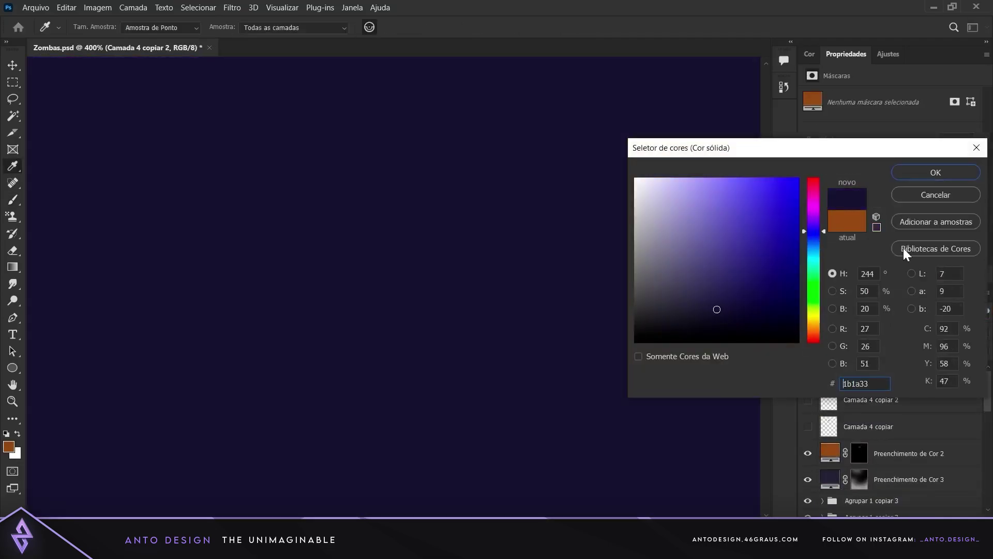
Step: Add another solid colour fill layer blended with Luz Indireta (Soft Light)
click(937, 170)
click(859, 332)
click(827, 374)
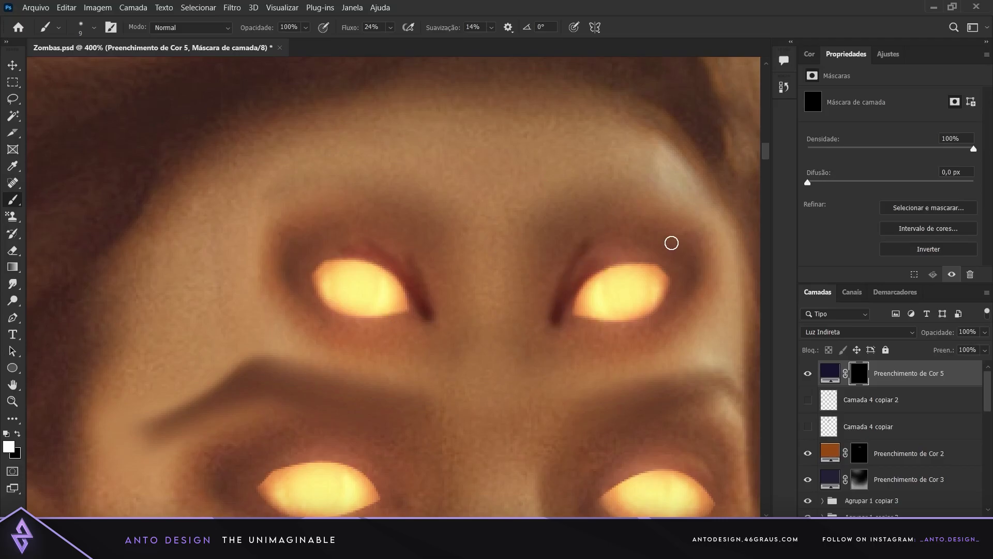
key(ctrl+0)
scroll(677, 244, up, 5)
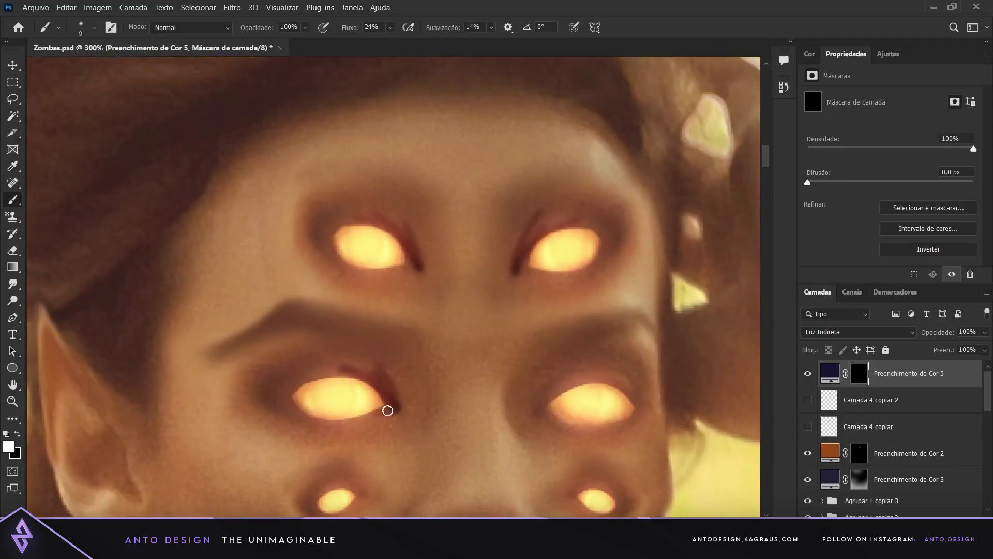
scroll(336, 408, down, 3)
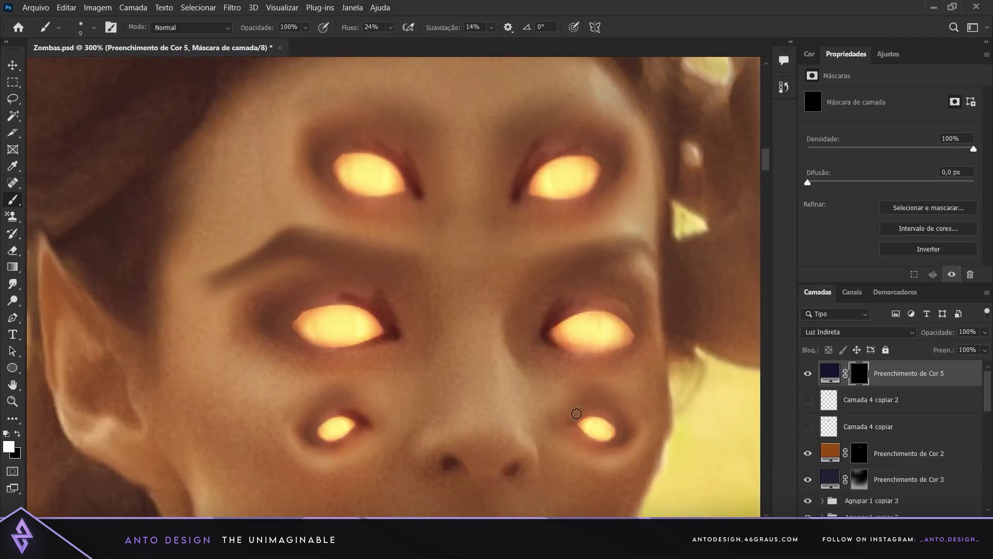
Step: Lower the shading fill to 55% opacity and shrink the brush, checking the eyes at several zooms
key(ctrl+minus)
key(ctrl+minus)
key(ctrl+minus)
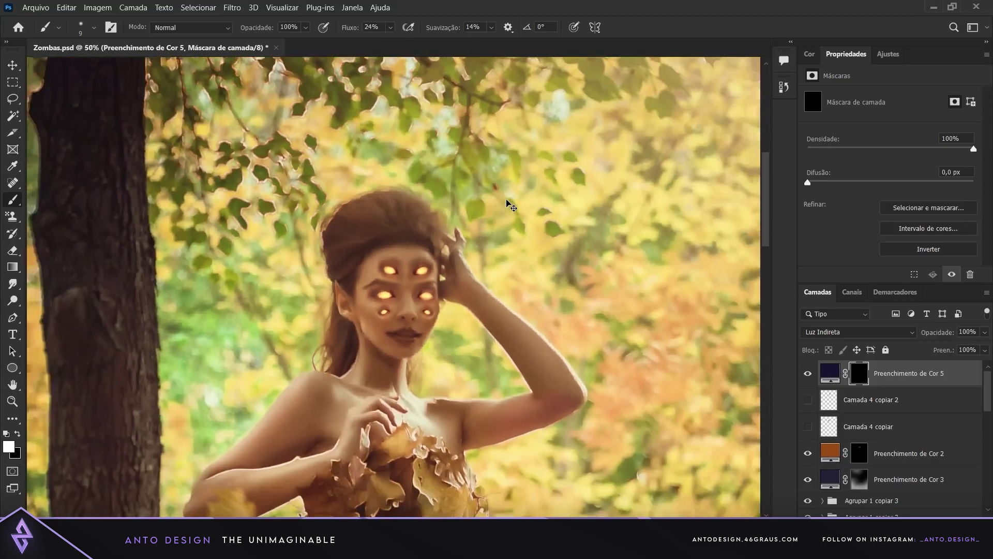
mouse_move(949, 335)
mouse_down()
mouse_move(935, 336)
mouse_move(946, 336)
mouse_up()
key(ctrl+plus)
key(ctrl+plus)
key(ctrl+plus)
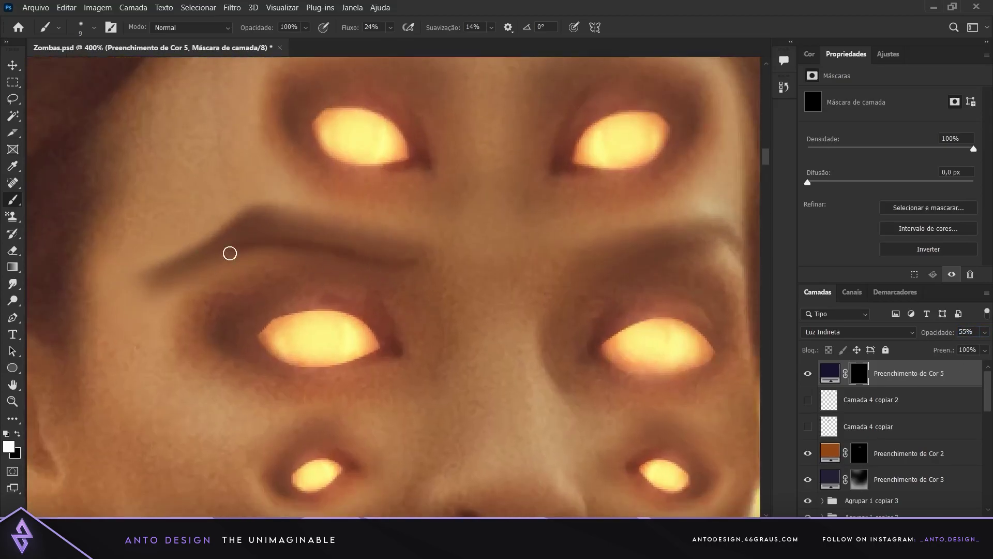
scroll(238, 238, up, 4)
scroll(492, 334, right, 6)
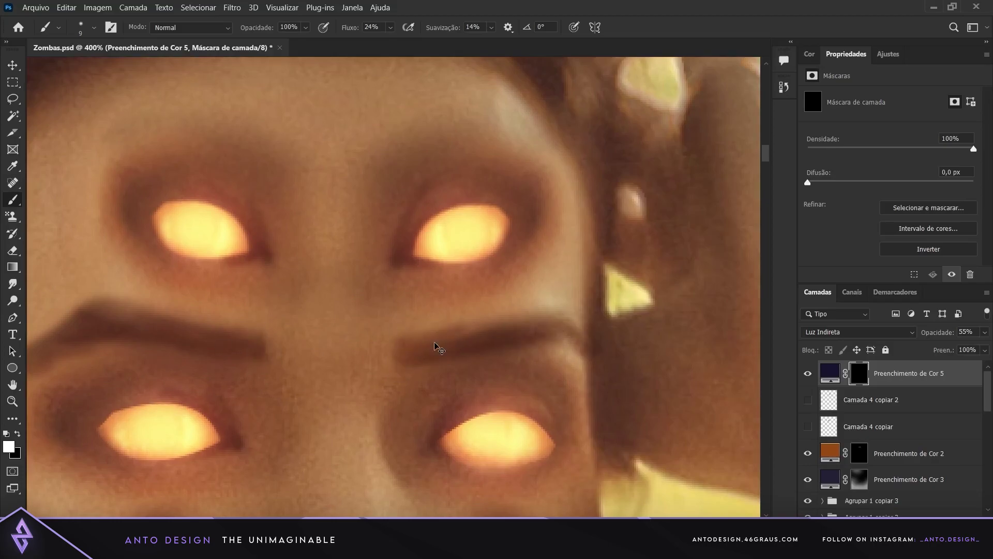
key(ctrl+minus)
key(ctrl+minus)
key(ctrl+minus)
key(ctrl+minus)
key(ctrl+plus)
key(ctrl+plus)
key(ctrl+plus)
key(ctrl+plus)
key(ctrl+plus)
key(bracketleft)
key(bracketleft)
key(bracketleft)
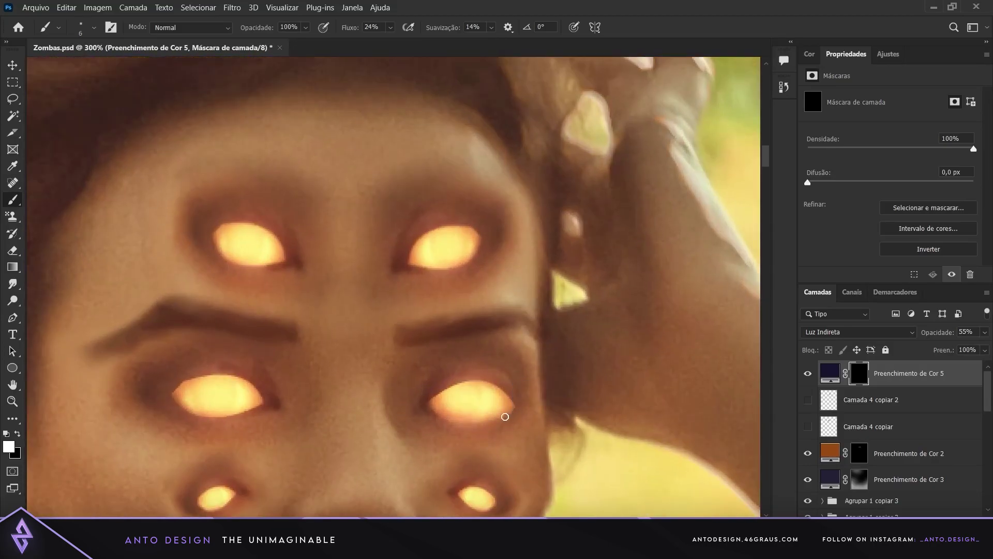
scroll(230, 450, down, 2)
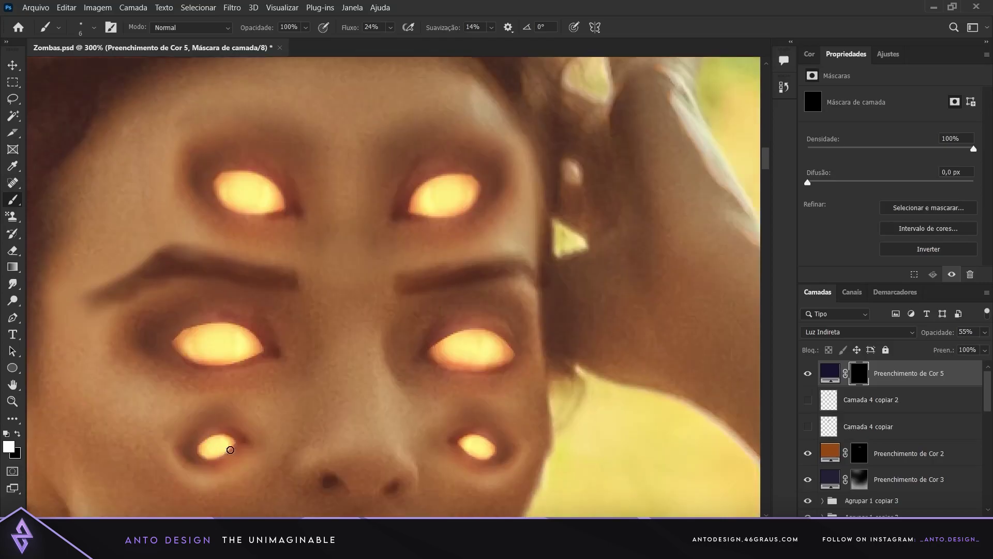
key(ctrl+minus)
key(ctrl+minus)
key(ctrl+minus)
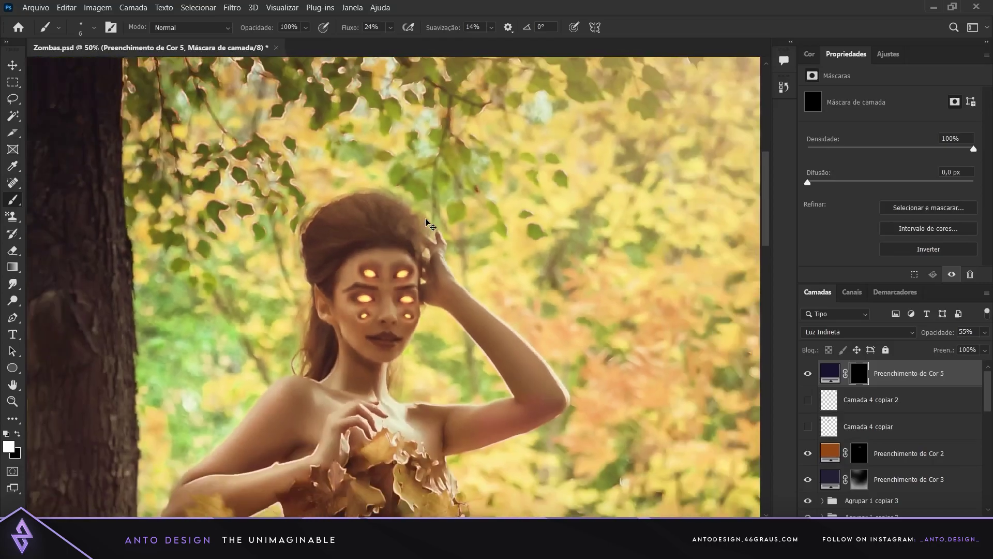
key(ctrl+minus)
key(ctrl+minus)
key(ctrl+minus)
key(ctrl+minus)
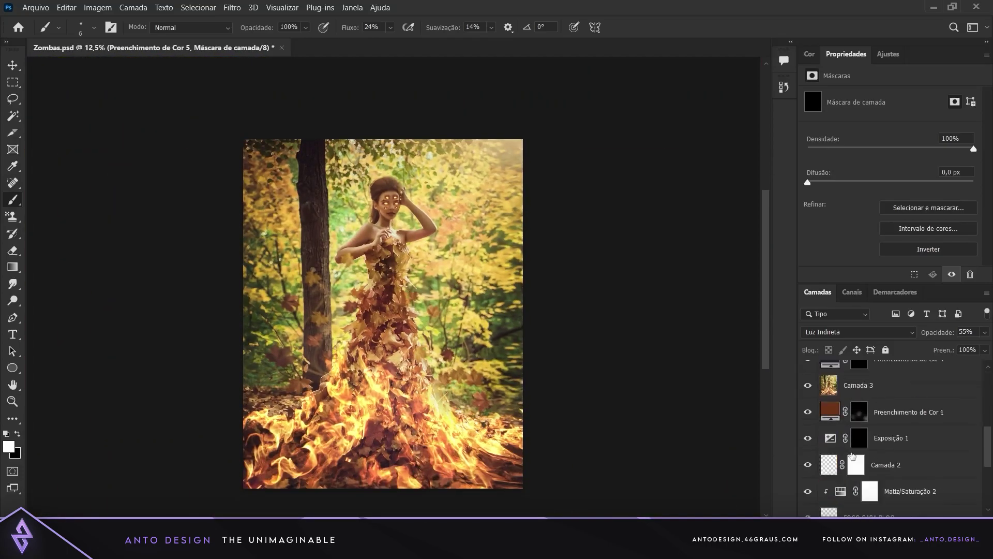
Step: On Camada 3, shrink and move the fire image over her head, then set it aside
click(859, 385)
key(e)
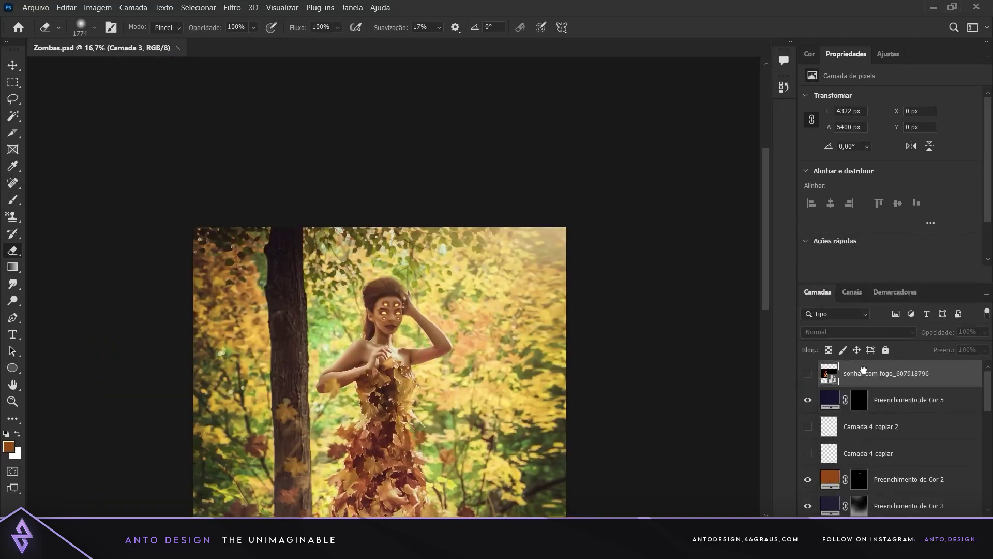
key(ctrl+t)
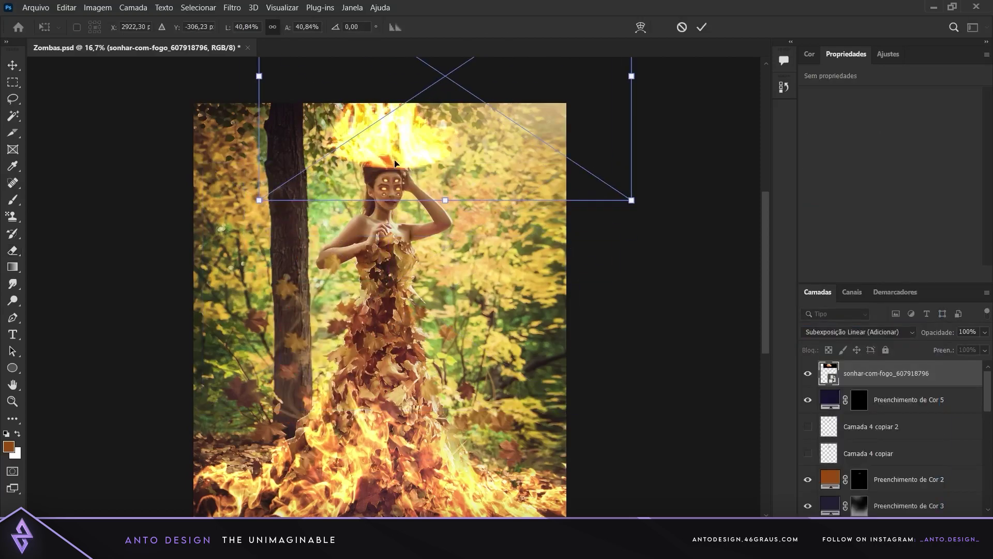
drag(260, 200, 441, 251)
drag(538, 186, 407, 236)
right_click(397, 266)
click(423, 399)
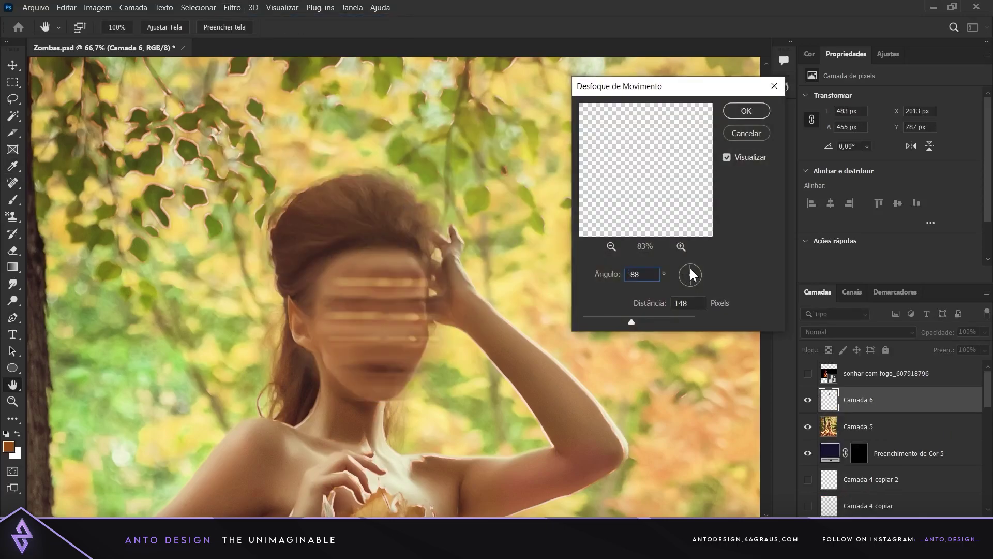
Step: Apply a -86° vertical motion blur to the face copy and stretch the streaks upward
click(691, 269)
click(690, 264)
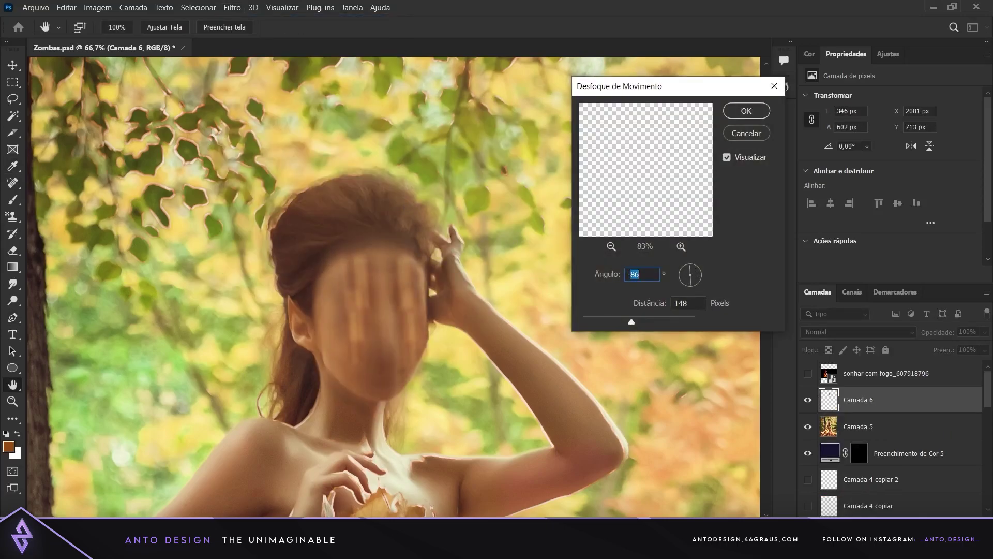
key(Return)
key(ctrl+t)
drag(386, 192, 504, 242)
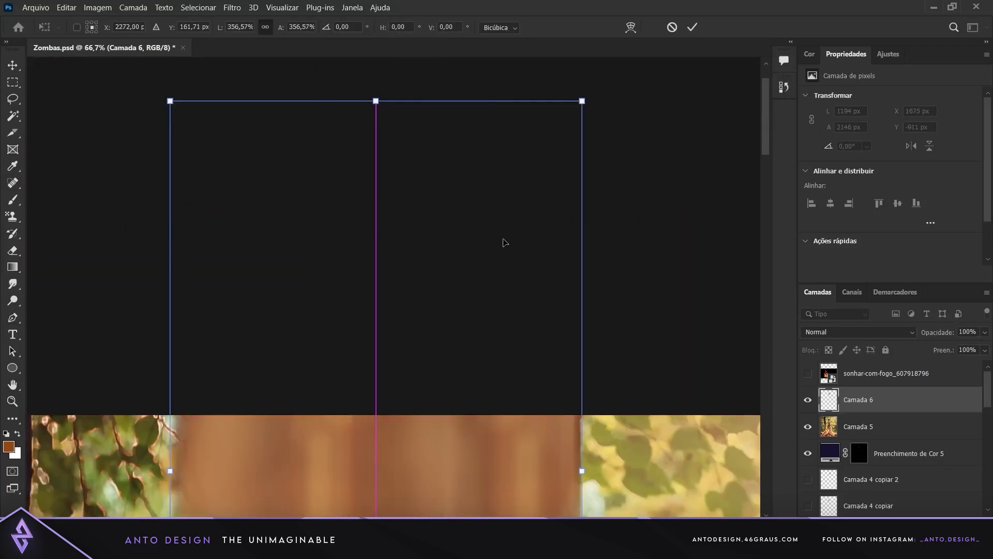
key(ctrl+minus)
key(Return)
Step: Blend the streaks with a brightening Color Dodge mode and shrink them down
key(p)
click(848, 332)
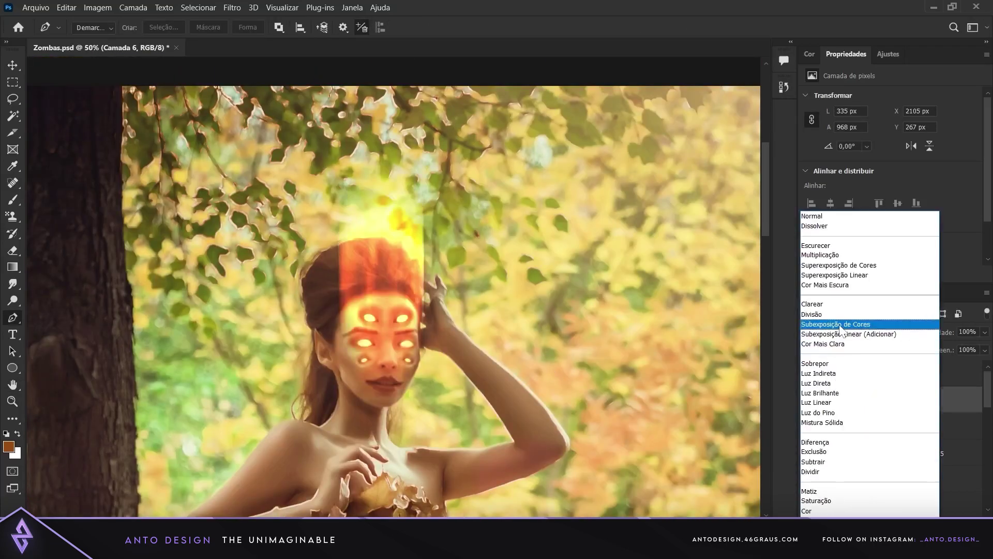
click(838, 324)
key(ctrl+minus)
key(ctrl+t)
mouse_move(411, 246)
mouse_down()
mouse_move(397, 315)
mouse_move(414, 362)
mouse_up()
key(Return)
Step: Try a Dissolve blend and move the streaks above the head, then undo it
click(849, 332)
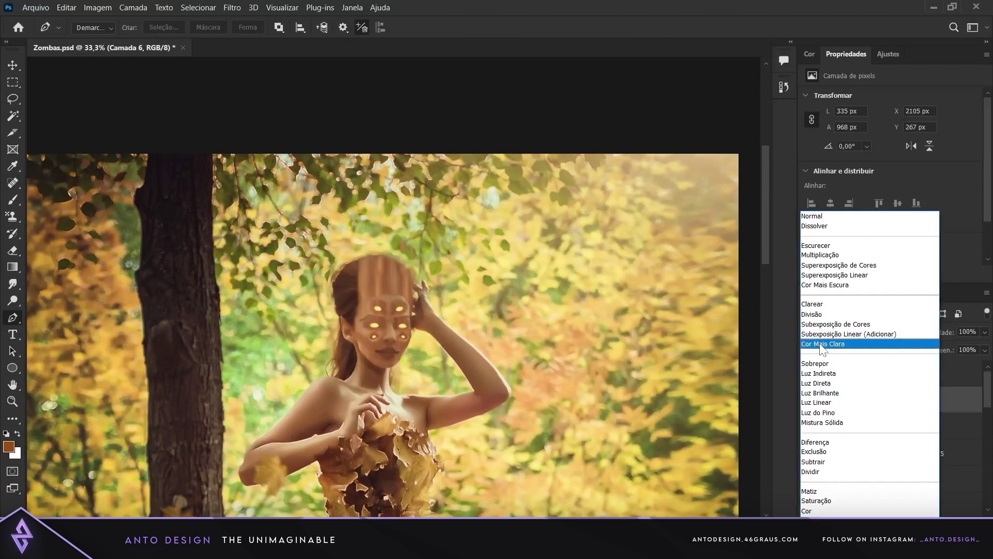
click(812, 227)
key(ctrl+plus)
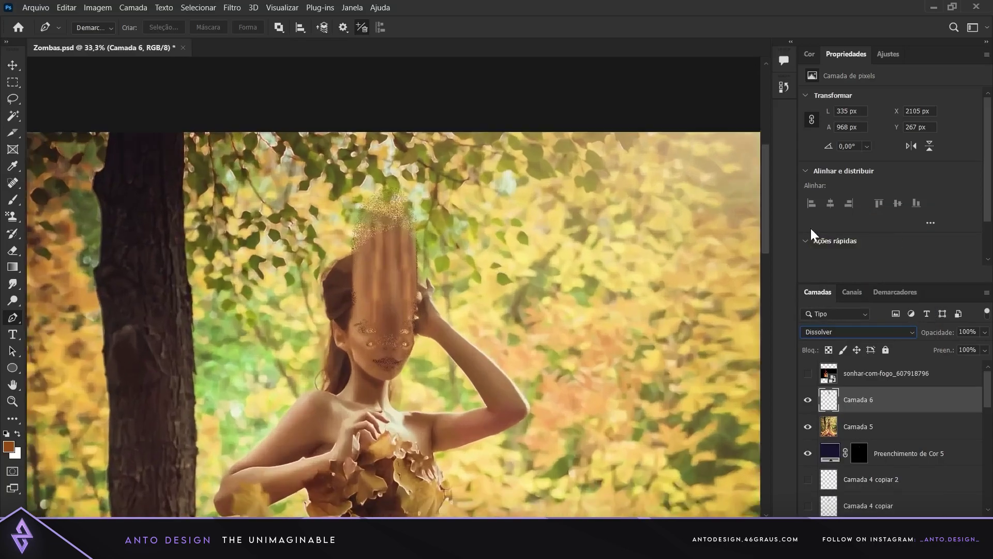
key(ctrl+t)
drag(394, 361, 397, 292)
key(Return)
key(p)
key(ctrl+minus)
key(ctrl+z)
key(ctrl+z)
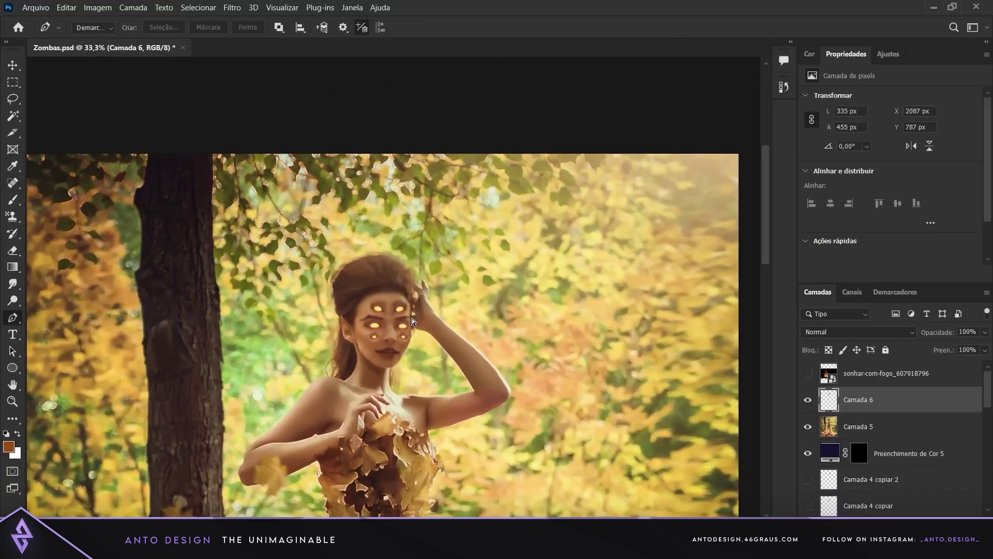
Step: Try moving the face copy upward, then test a Multiply blend on it
key(ctrl+t)
drag(403, 341, 406, 284)
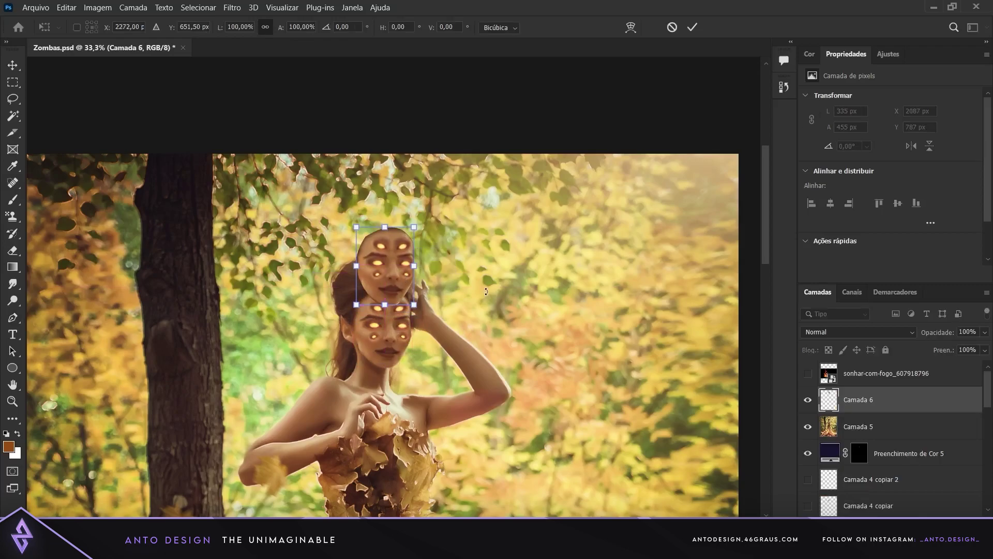
key(Escape)
click(858, 332)
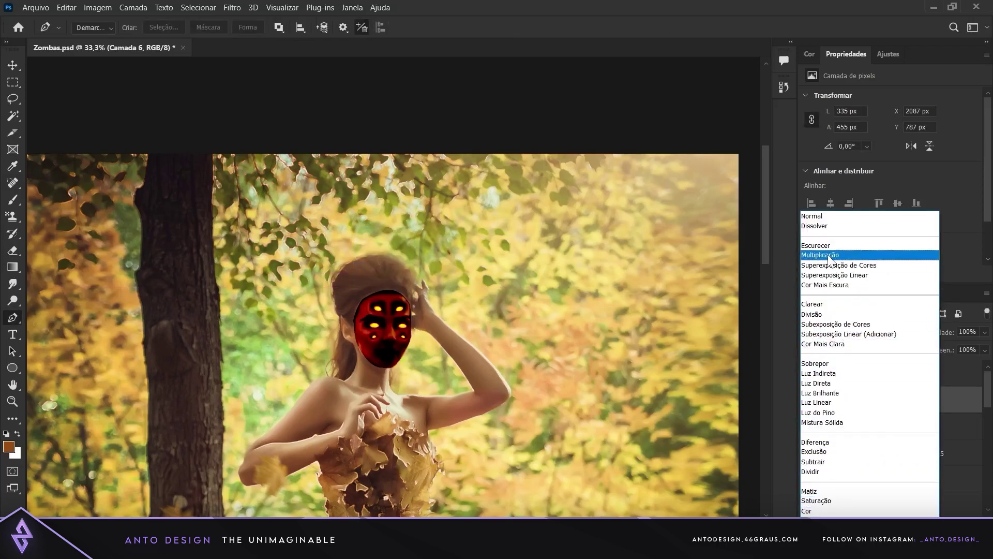
click(829, 256)
click(851, 399)
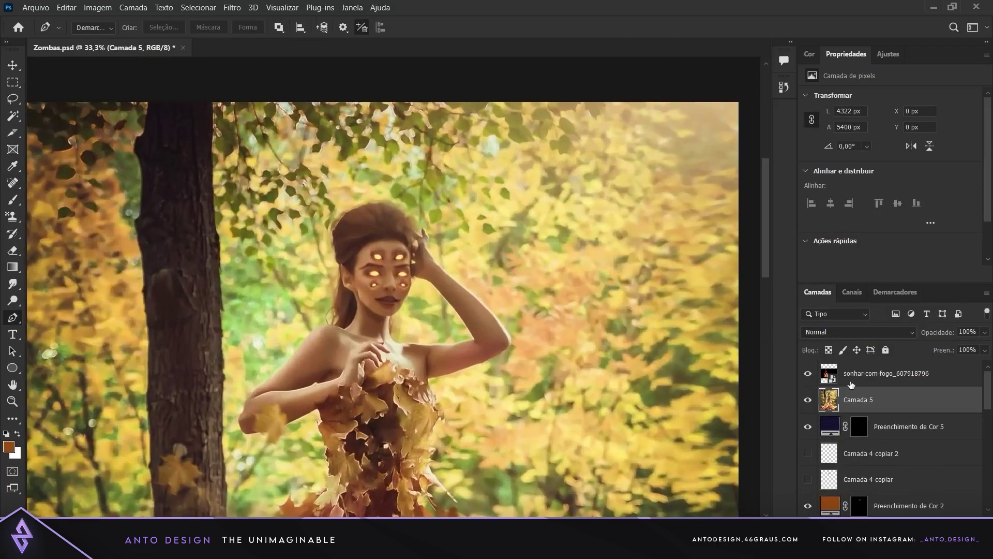
Step: Move the fire layer onto her head and try warping it, then cancel the warp
click(852, 384)
key(ctrl+t)
drag(248, 491, 286, 255)
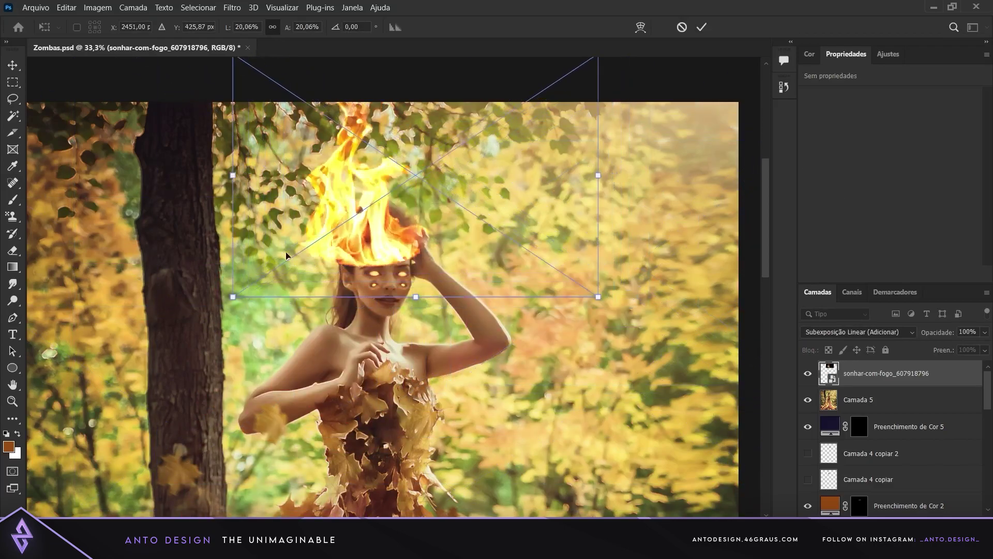
right_click(423, 238)
click(450, 310)
drag(561, 297, 464, 419)
mouse_move(326, 384)
mouse_down()
mouse_move(377, 250)
mouse_move(360, 152)
mouse_up()
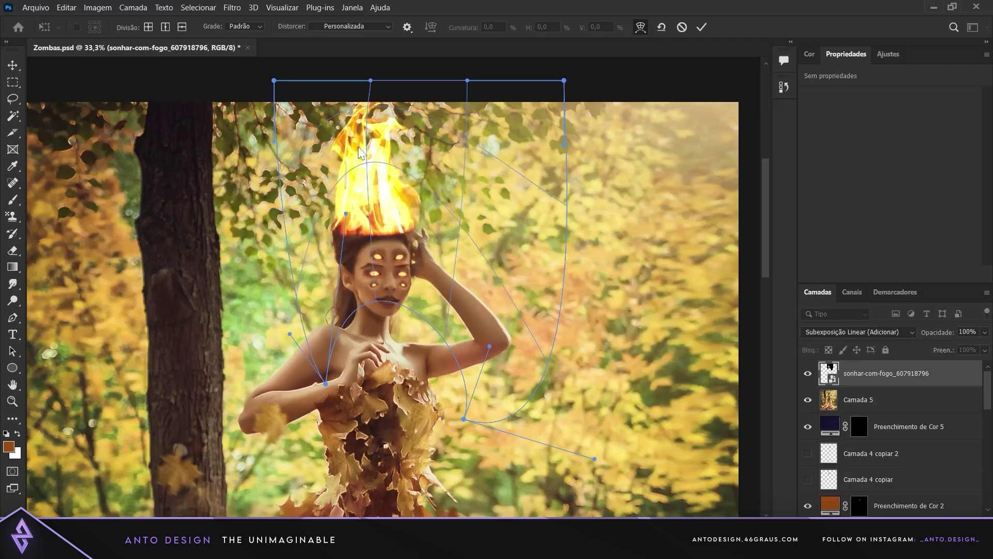
key(Escape)
Step: Rotate, flip and scale the flame so it sits upright on top of her head
key(ctrl+t)
drag(222, 466, 400, 310)
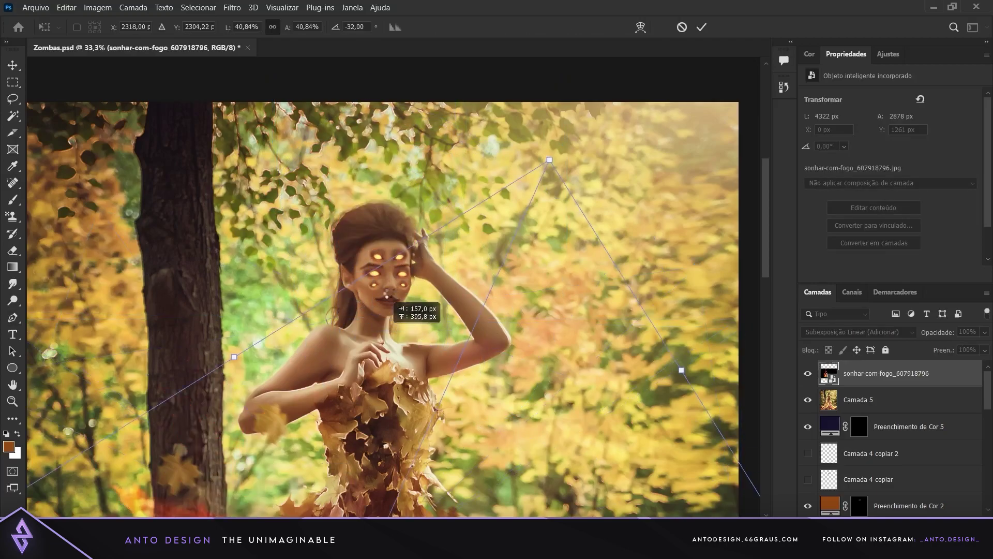
mouse_move(144, 216)
mouse_down()
mouse_move(301, 200)
mouse_move(574, 264)
mouse_move(424, 157)
mouse_up()
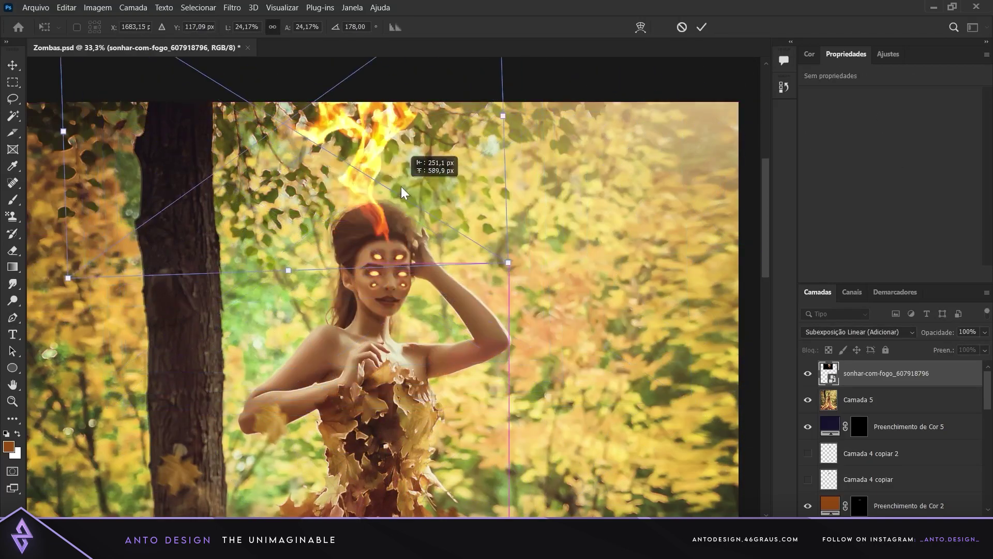
drag(269, 181, 411, 228)
drag(465, 303, 168, 221)
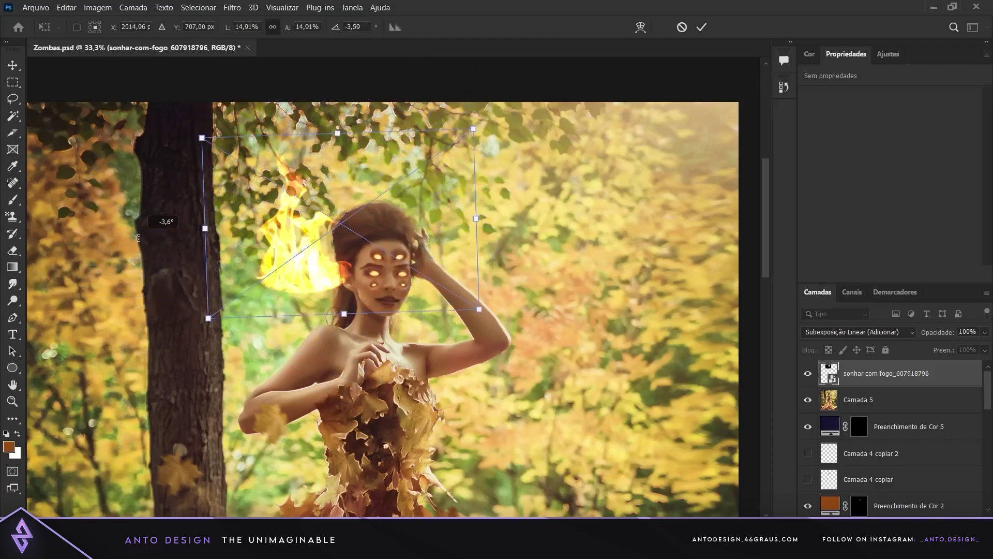
mouse_move(387, 274)
mouse_down()
mouse_move(462, 227)
mouse_move(403, 215)
mouse_up()
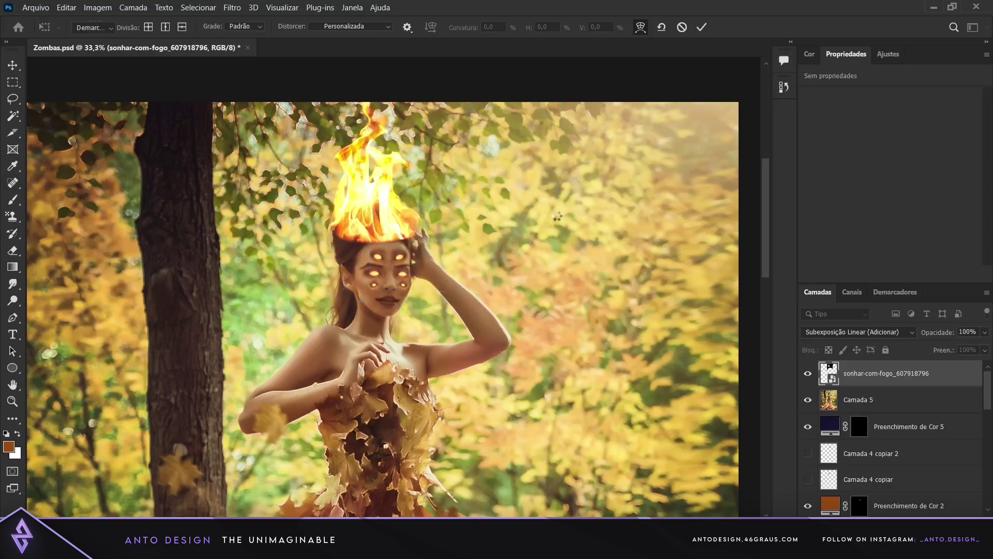
key(ctrl+minus)
key(ctrl+minus)
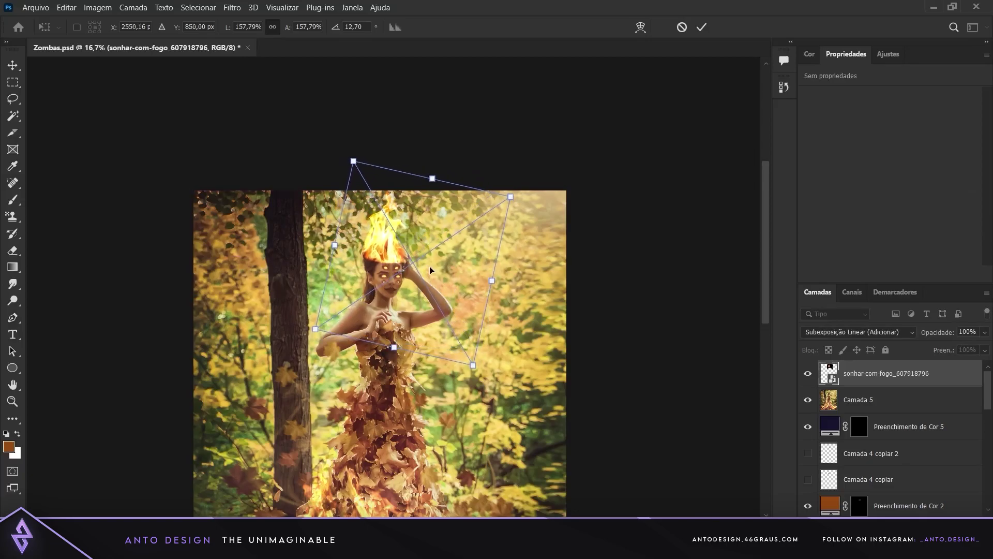
Step: Set the flame to Linear Dodge (Add) and apply its layer mask permanently
click(831, 331)
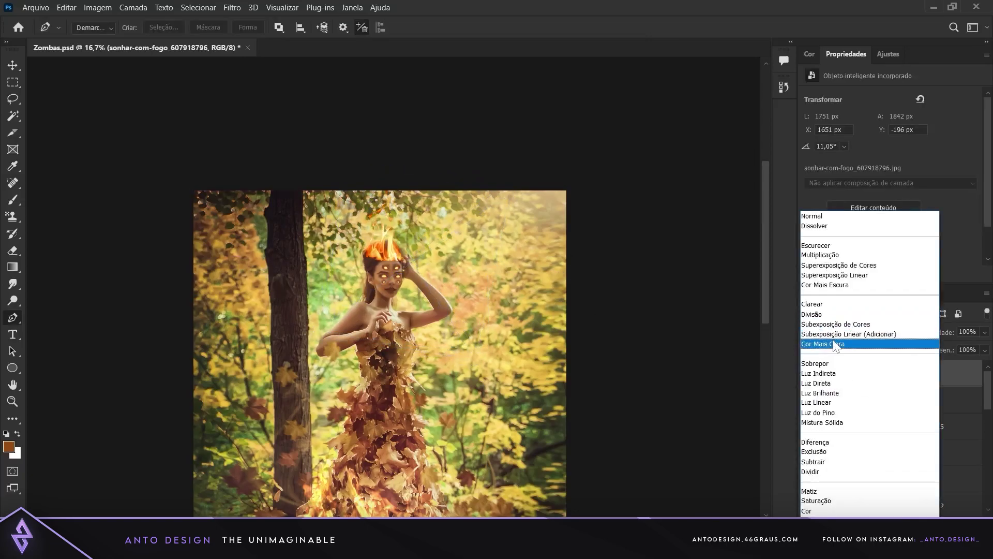
click(830, 333)
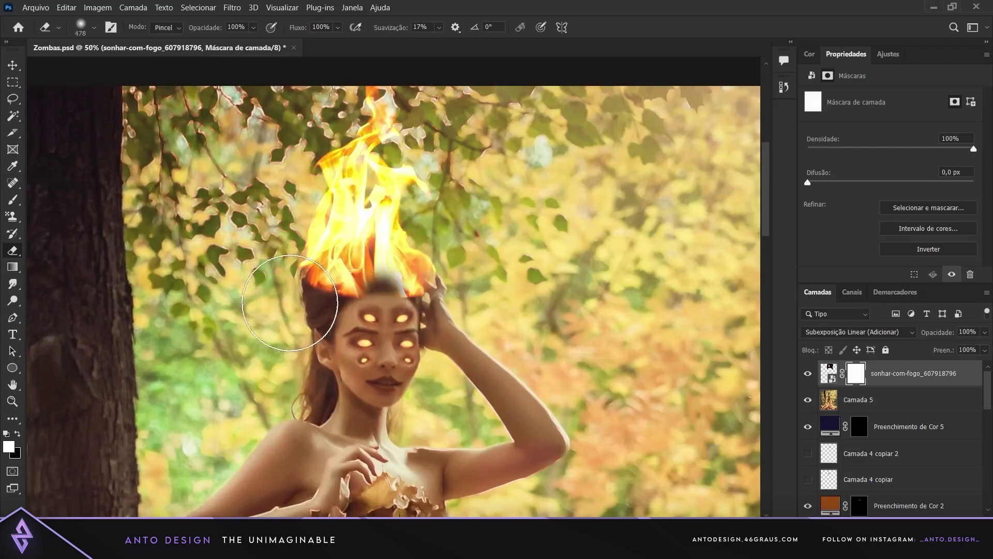
key(Return)
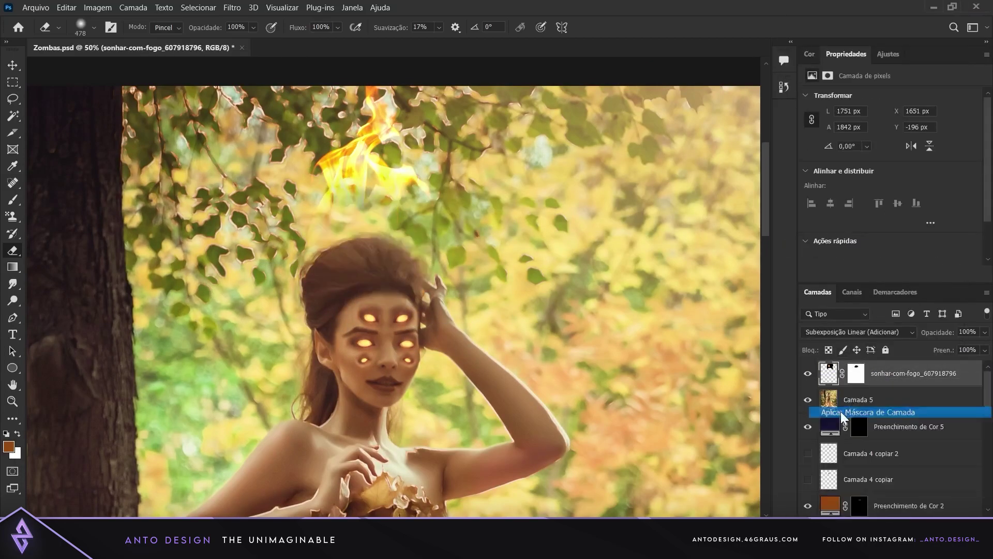
right_click(840, 411)
click(734, 180)
key(ctrl+t)
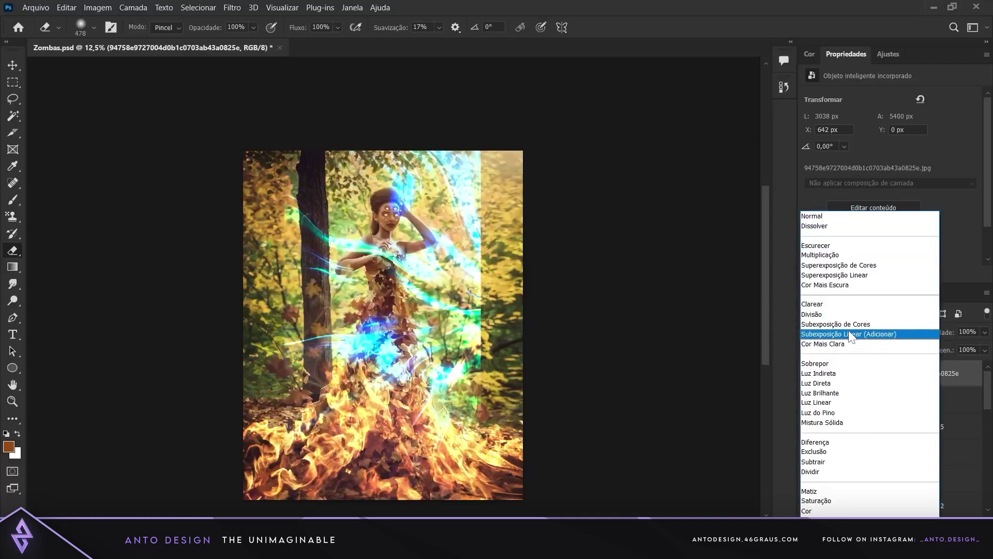
Step: Warp the light streaks so they curve in around the woman's head
click(851, 335)
key(ctrl+t)
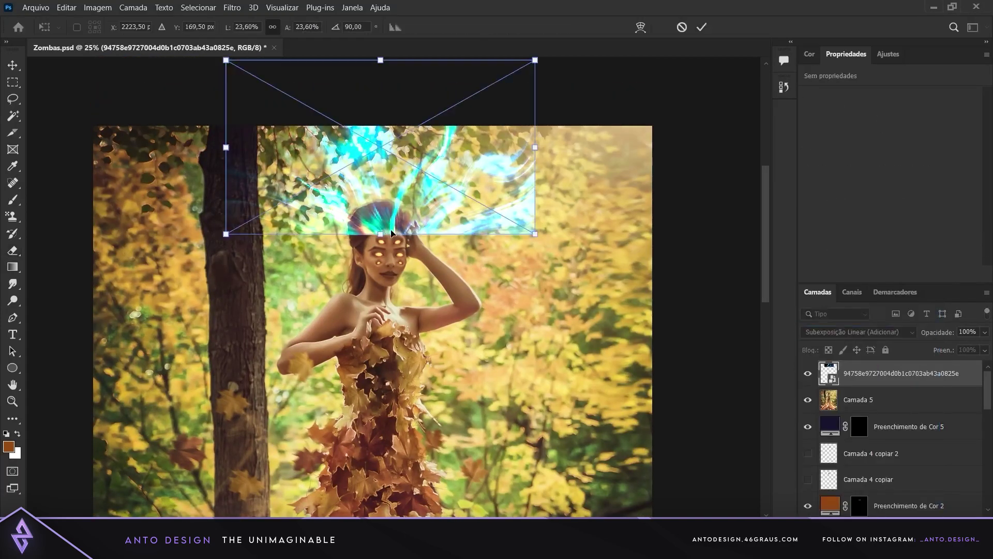
mouse_move(227, 236)
mouse_down()
mouse_move(280, 286)
mouse_move(361, 329)
mouse_up()
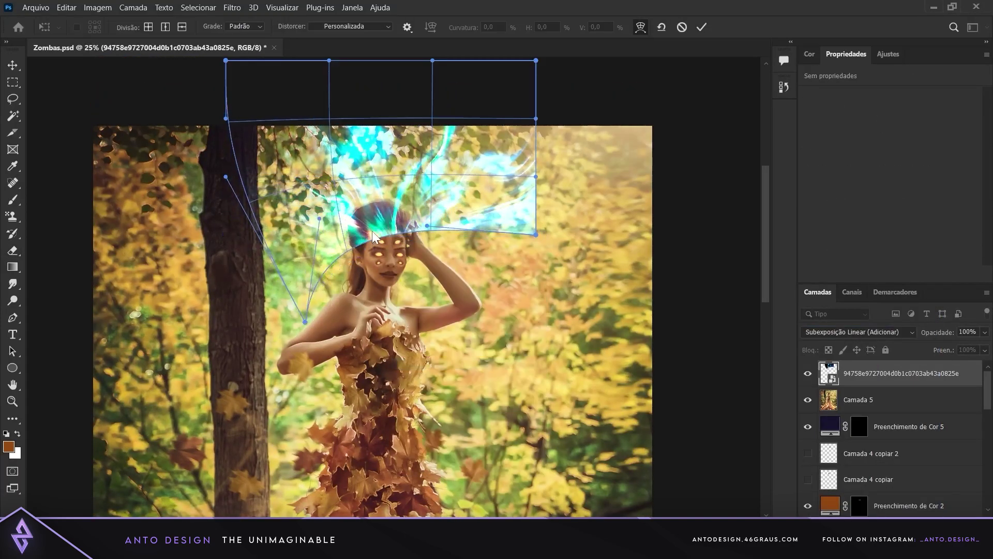
mouse_move(536, 234)
mouse_down()
mouse_move(429, 336)
mouse_move(397, 288)
mouse_up()
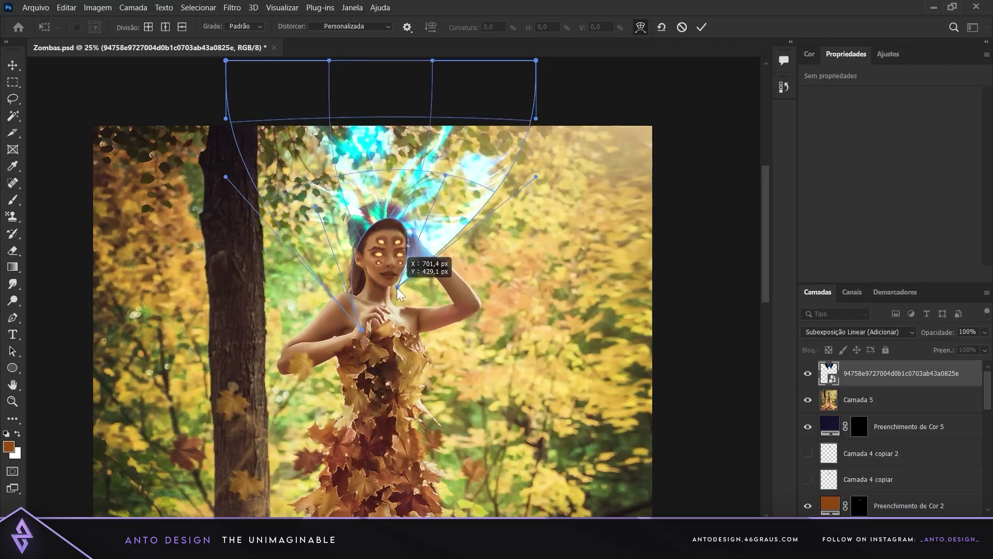
drag(361, 329, 376, 306)
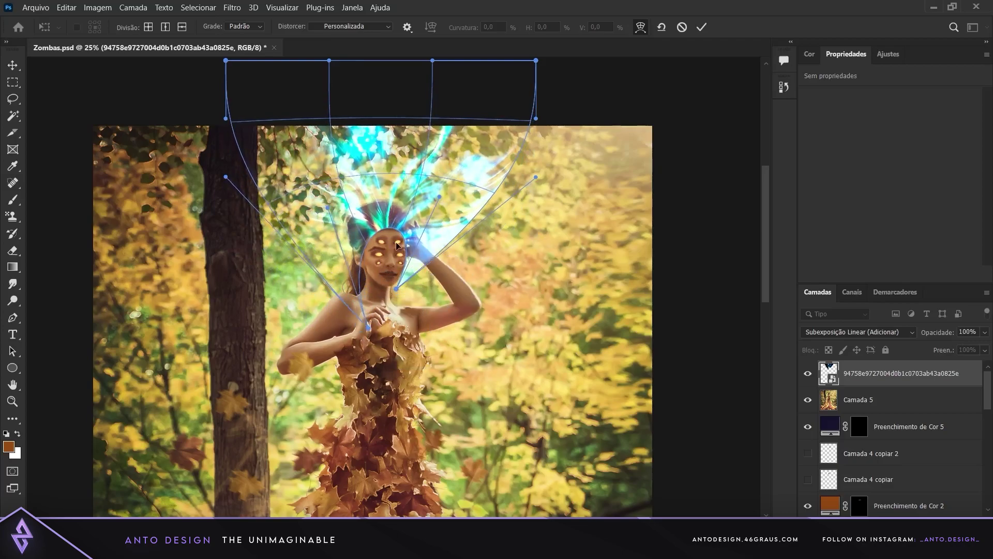
key(Return)
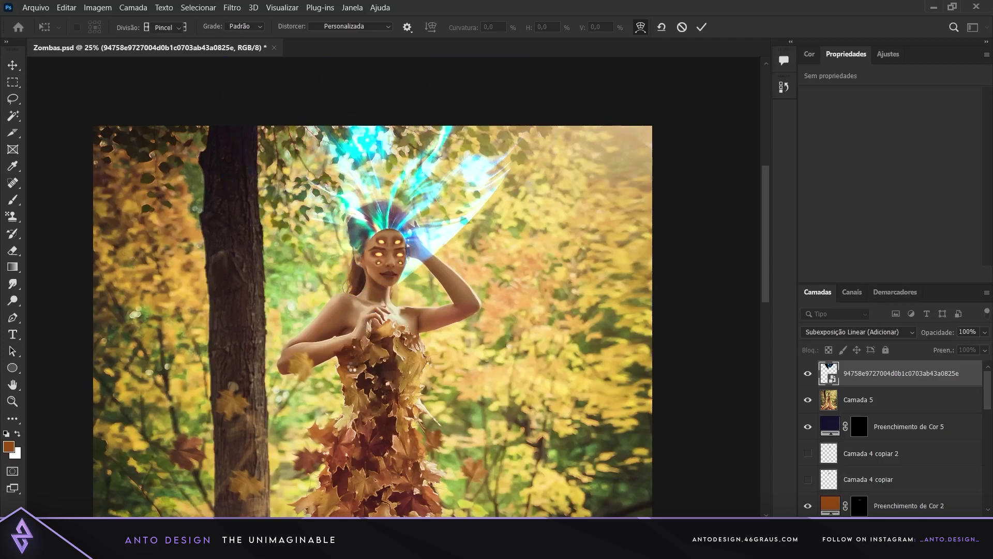
Step: Erase the stray light beside her raised arm and apply the layer mask
key(e)
key(d)
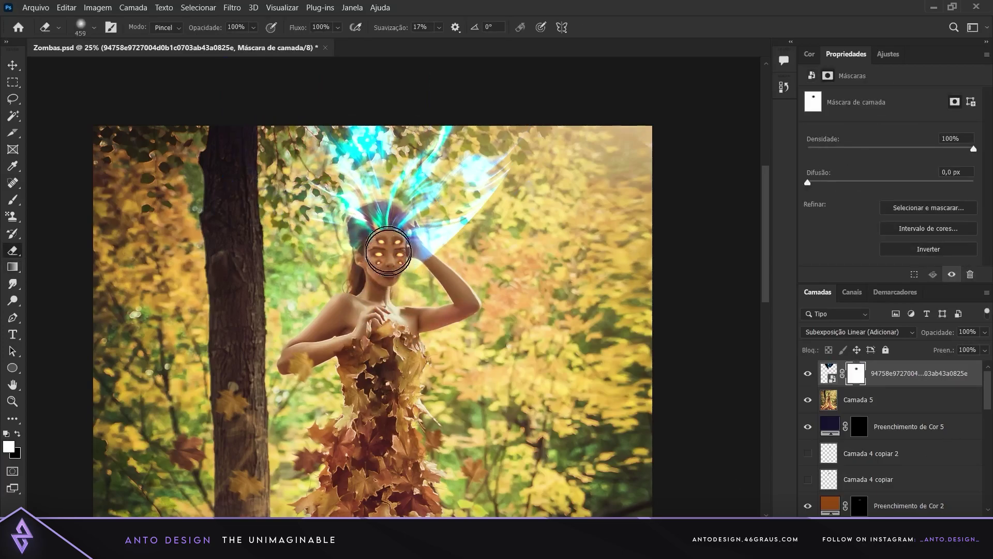
drag(490, 275, 568, 155)
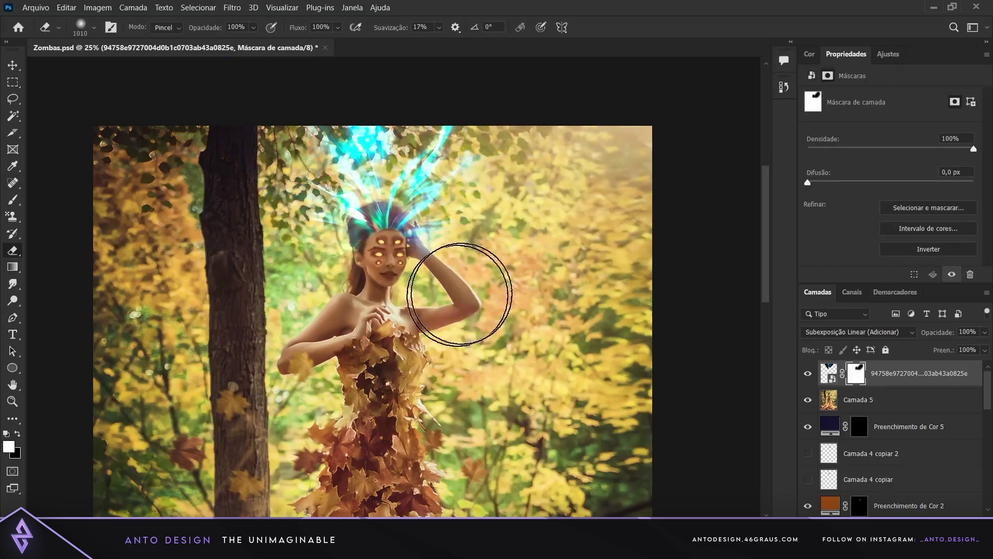
key(Return)
right_click(856, 373)
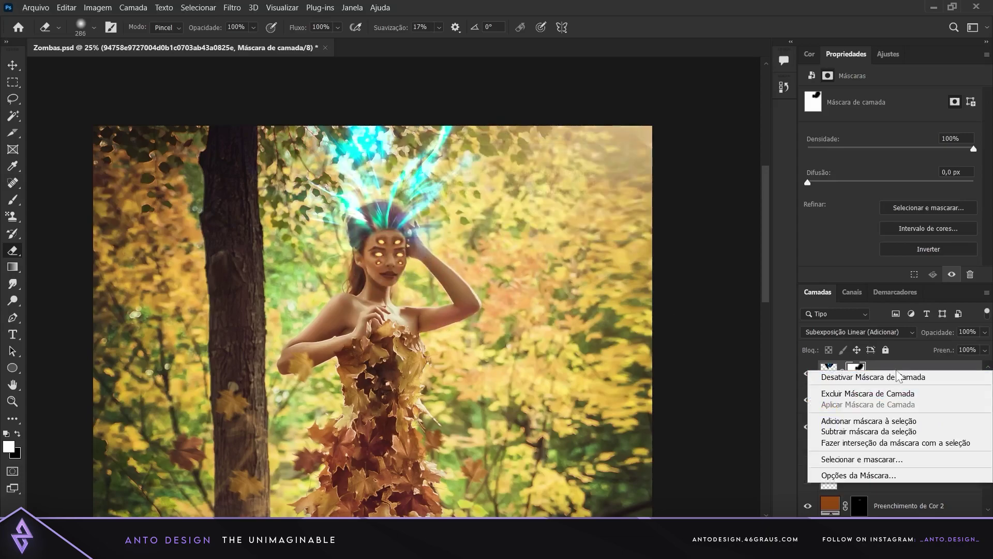
click(838, 390)
Step: Convert the light layer to a Smart Object and add a Hue/Saturation adjustment
right_click(854, 364)
click(724, 181)
key(ctrl+t)
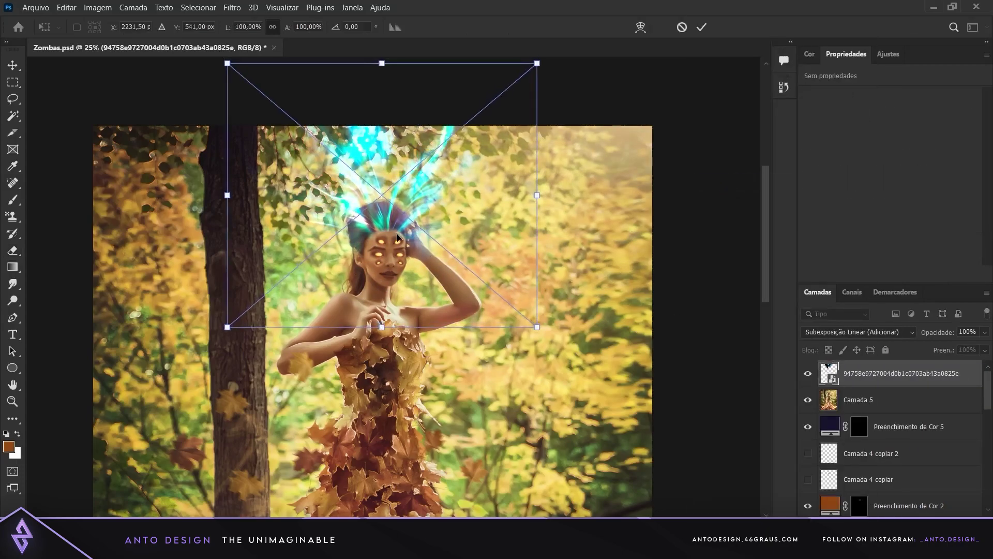
key(Return)
click(926, 525)
click(918, 402)
Step: Colorize the Hue/Saturation adjustment and shift the hue so the light turns golden
click(872, 215)
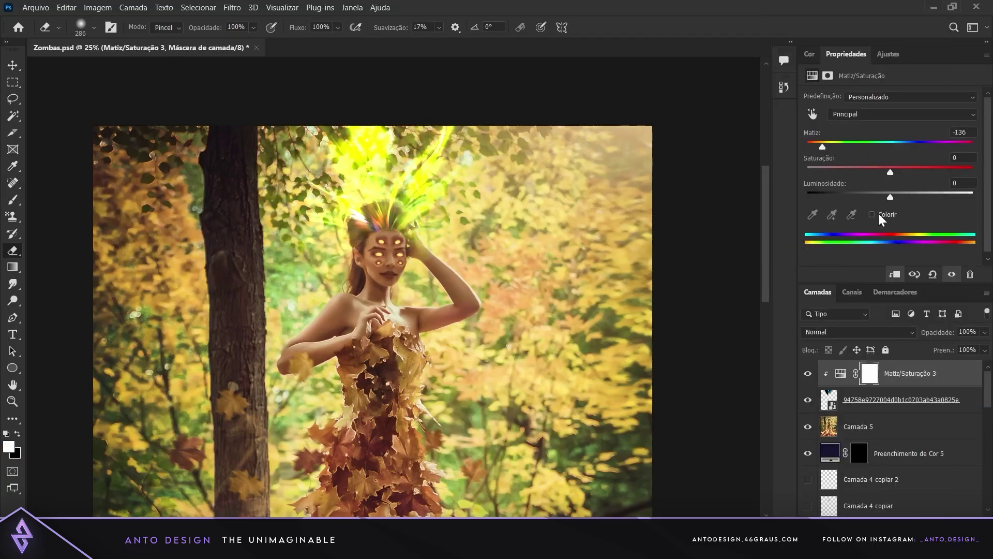
drag(867, 167, 924, 168)
click(880, 399)
click(859, 332)
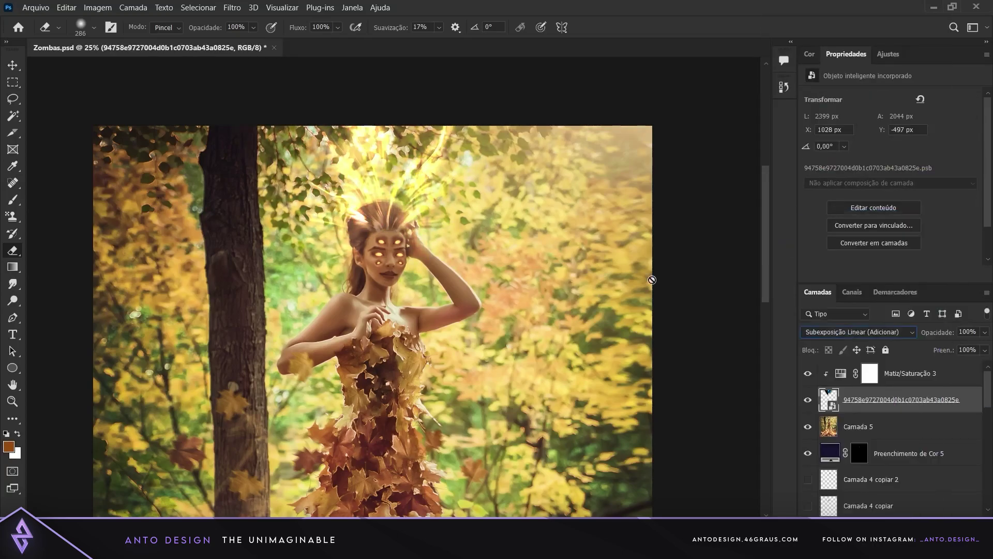
key(ctrl+minus)
Step: Try the Luz do Pino (Pin Light) blend on the adjustment and the light layer
click(866, 373)
click(859, 332)
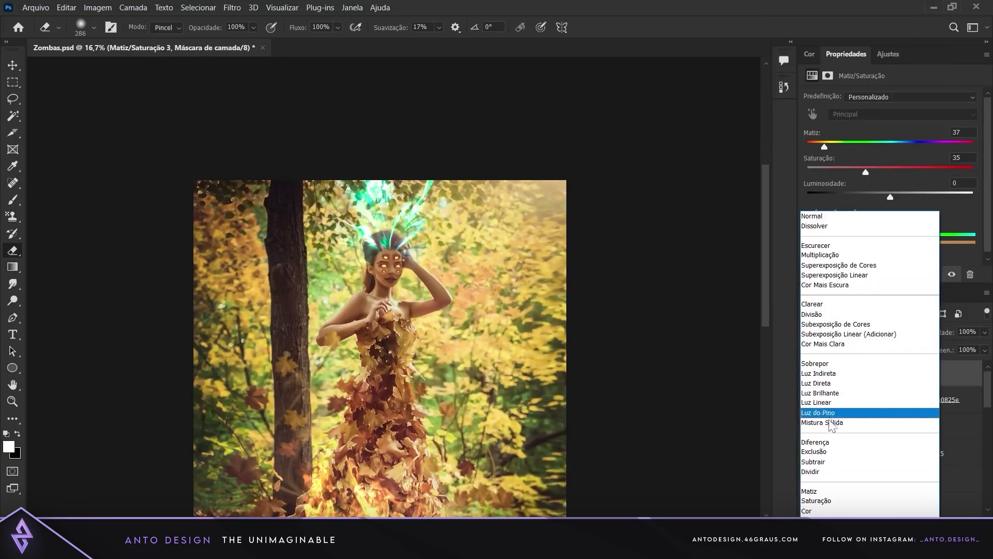
click(822, 415)
click(880, 399)
click(859, 331)
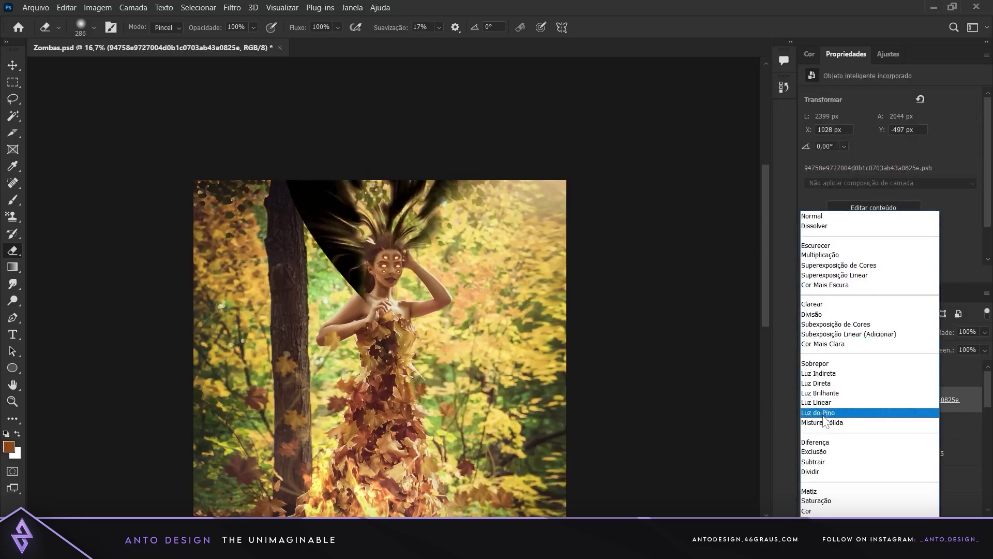
click(823, 414)
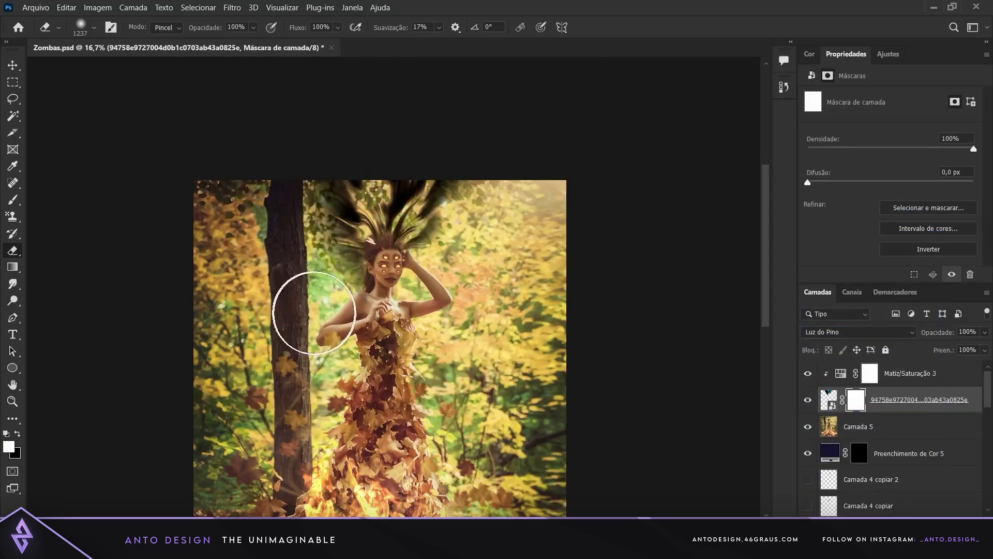
scroll(567, 332, down, 2)
Step: Tune the golden tint to Hue 42, Saturation 45, Lightness -5
click(870, 373)
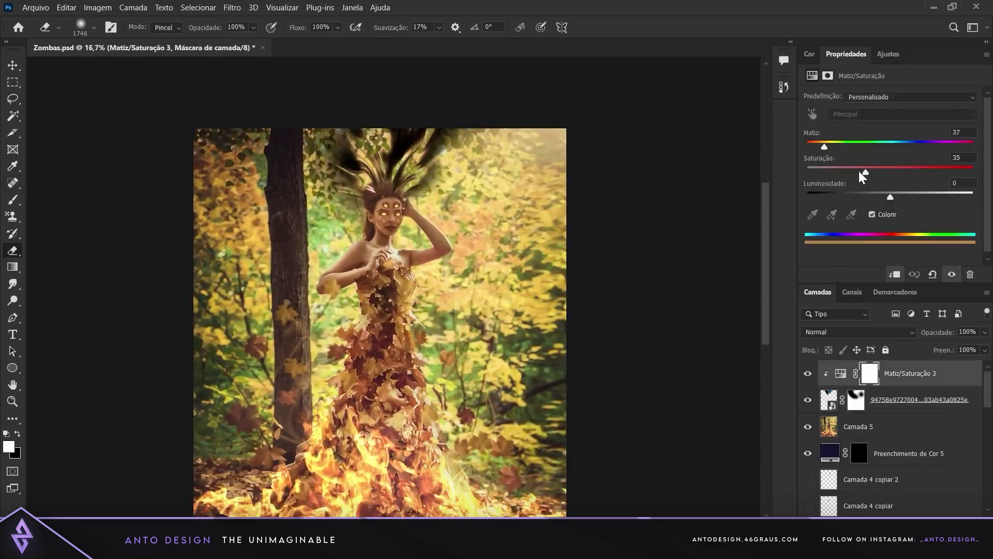
drag(865, 172, 883, 172)
drag(890, 197, 865, 196)
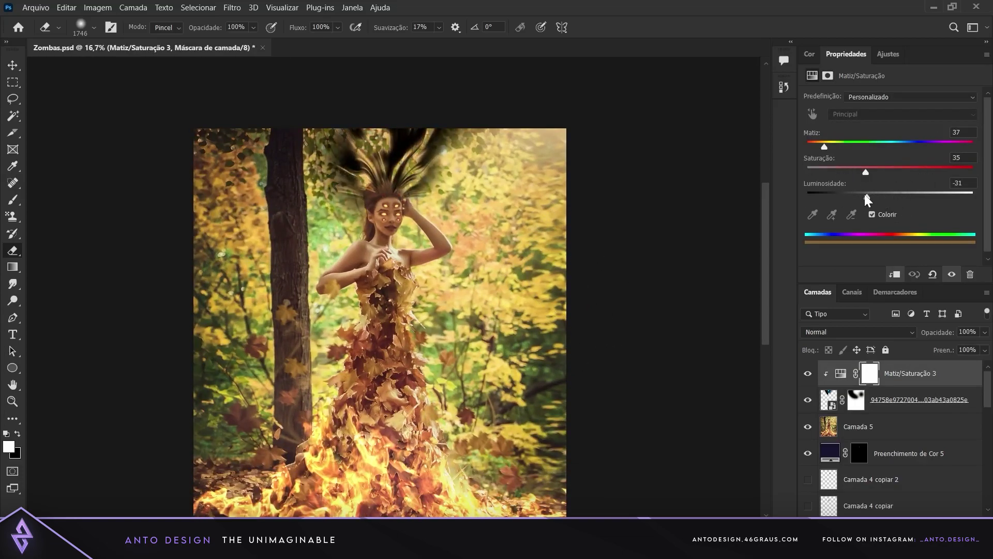
drag(829, 147, 832, 147)
drag(870, 192, 887, 190)
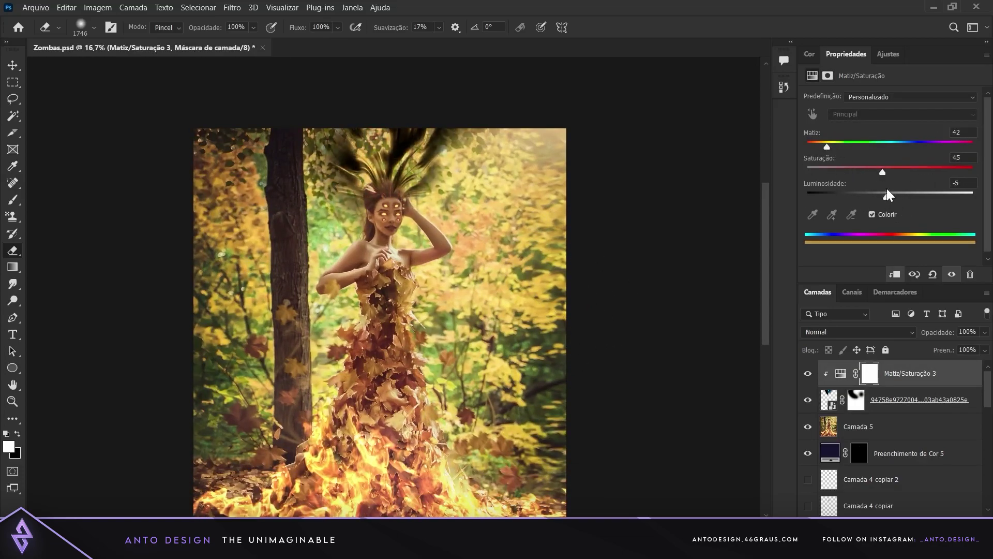
Step: Set the light streaks layer back to Linear Dodge (Add) blending
click(911, 400)
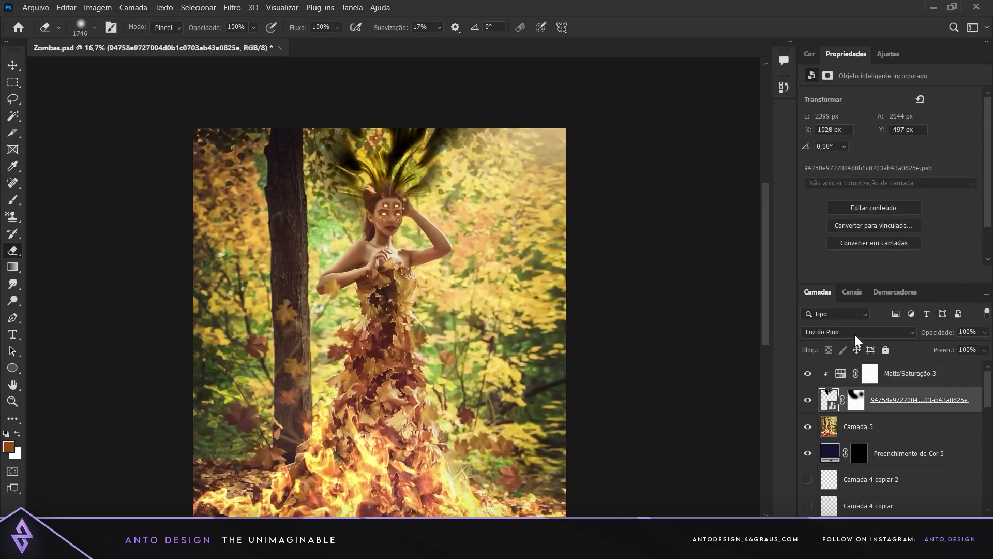
click(854, 332)
click(833, 334)
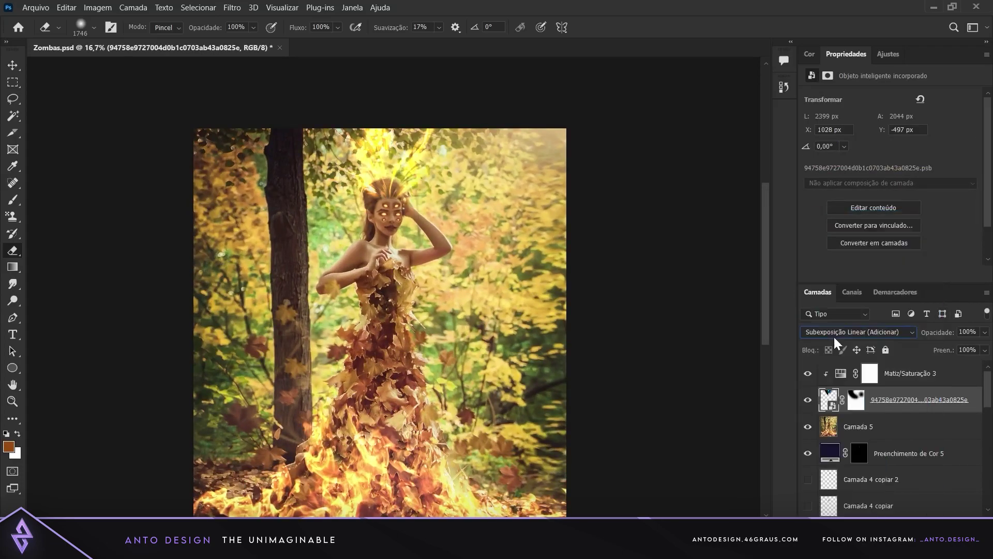
click(911, 373)
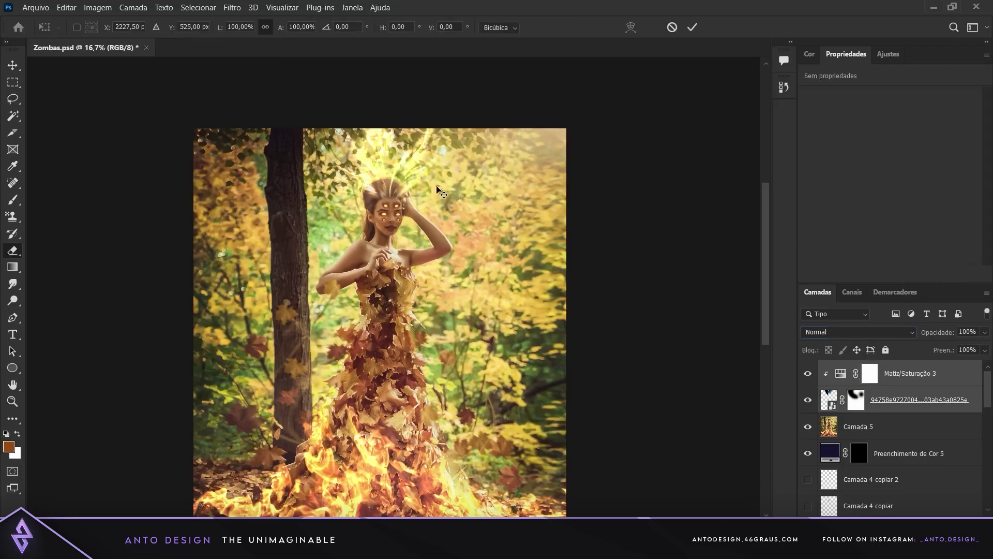
scroll(421, 271, up, 3)
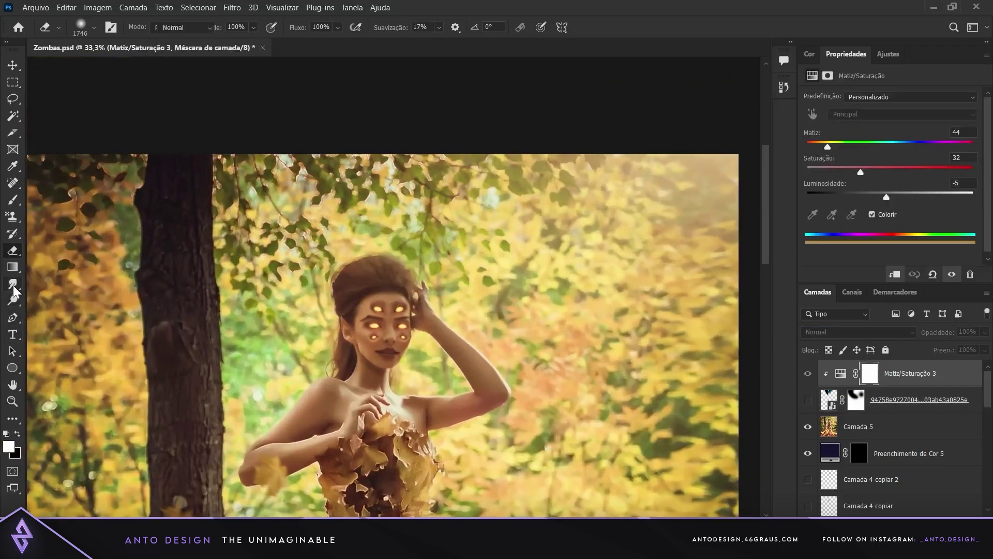
Step: Stamp all visible layers onto a new layer with Ctrl+Alt+Shift+E and zoom out to the full image
key(ctrl+alt+shift+e)
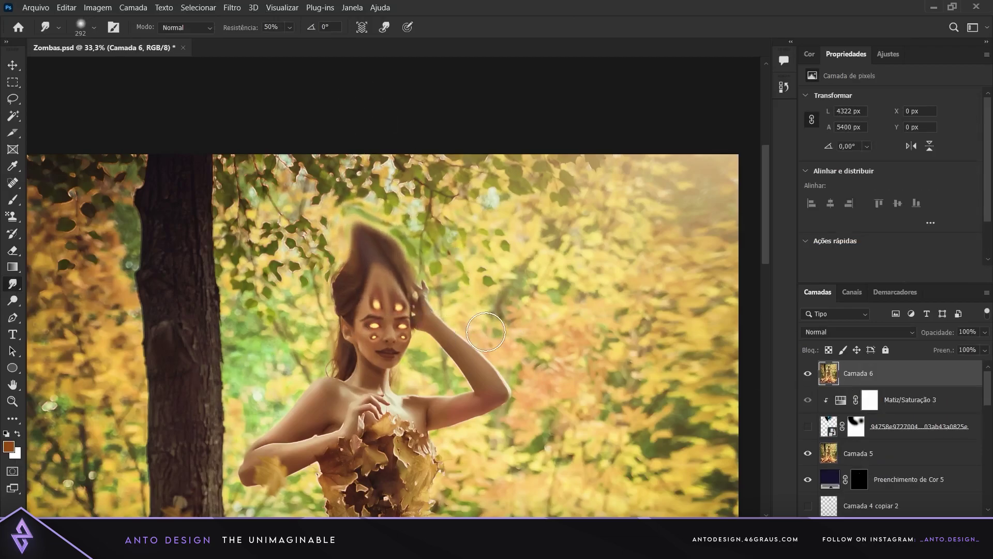
key(ctrl+minus)
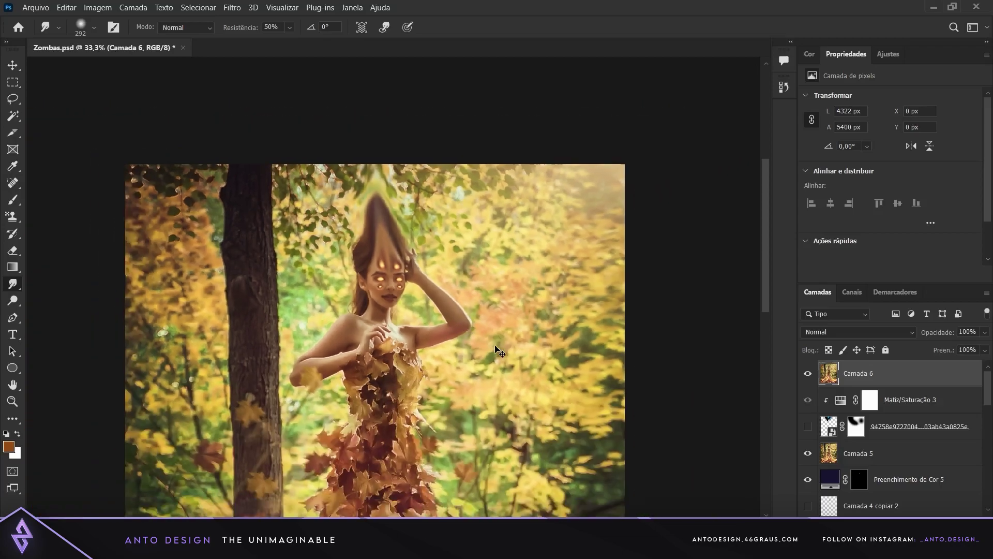
key(e)
key(ctrl+minus)
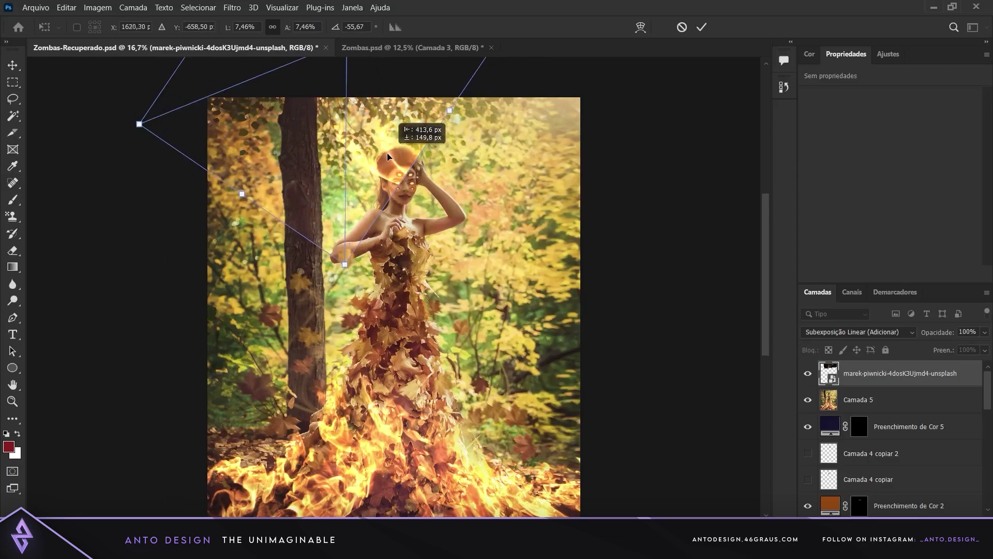
Step: Angle the light image toward her head, commit it, and add a Hue/Saturation adjustment
drag(412, 144, 443, 111)
drag(337, 262, 367, 169)
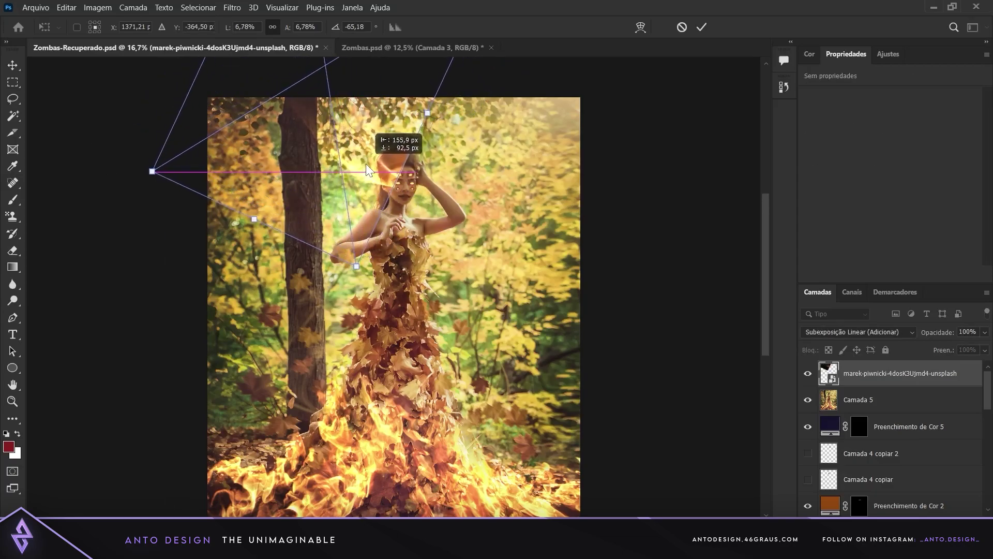
key(Return)
key(ctrl+plus)
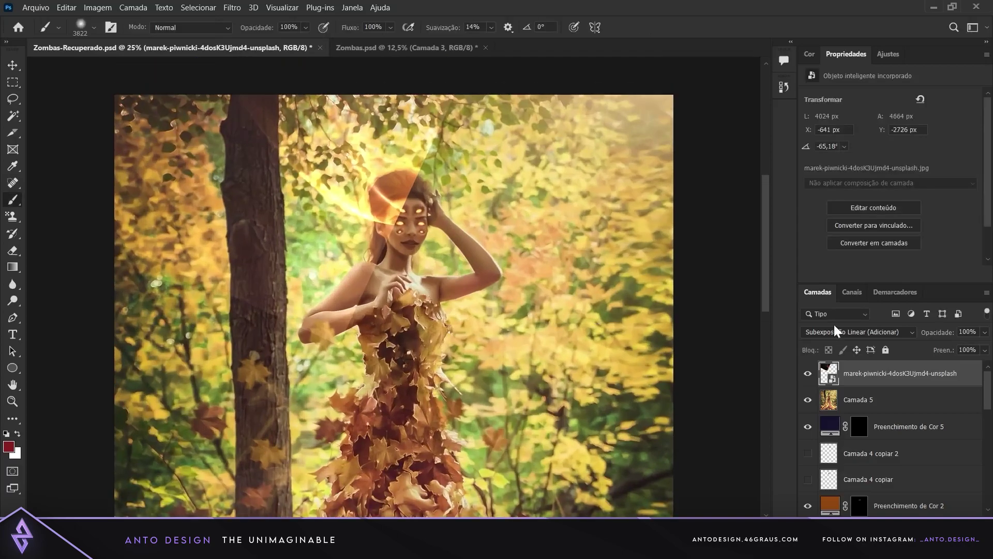
click(828, 332)
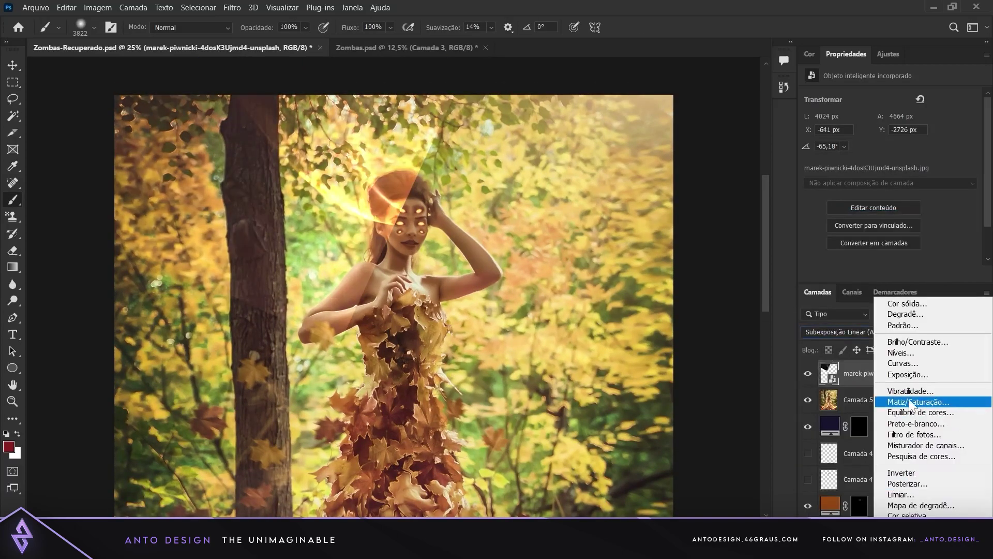
click(886, 401)
Step: Rotate the light streak across her head, then delete it and place a new light image above Camada 5
click(901, 399)
key(e)
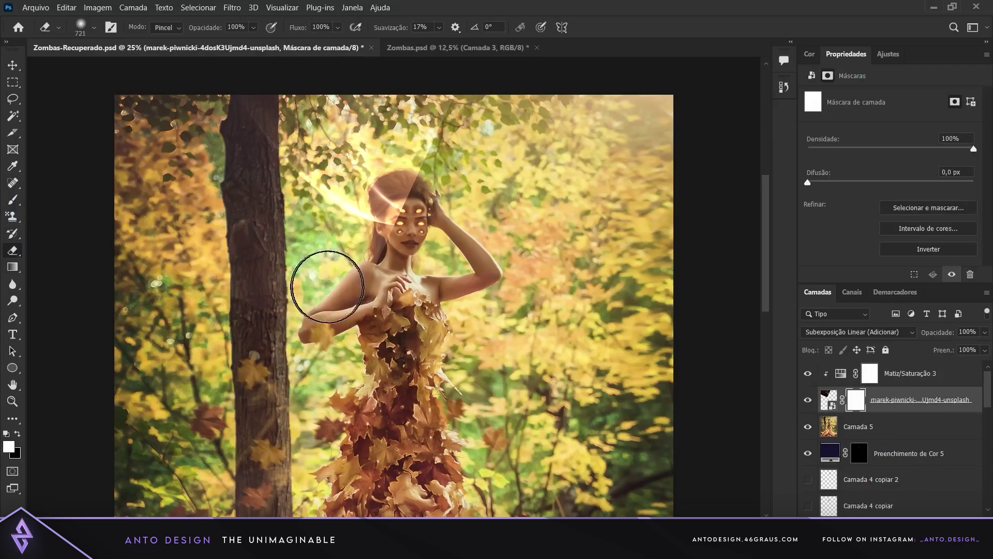
key(ctrl+t)
drag(489, 184, 471, 208)
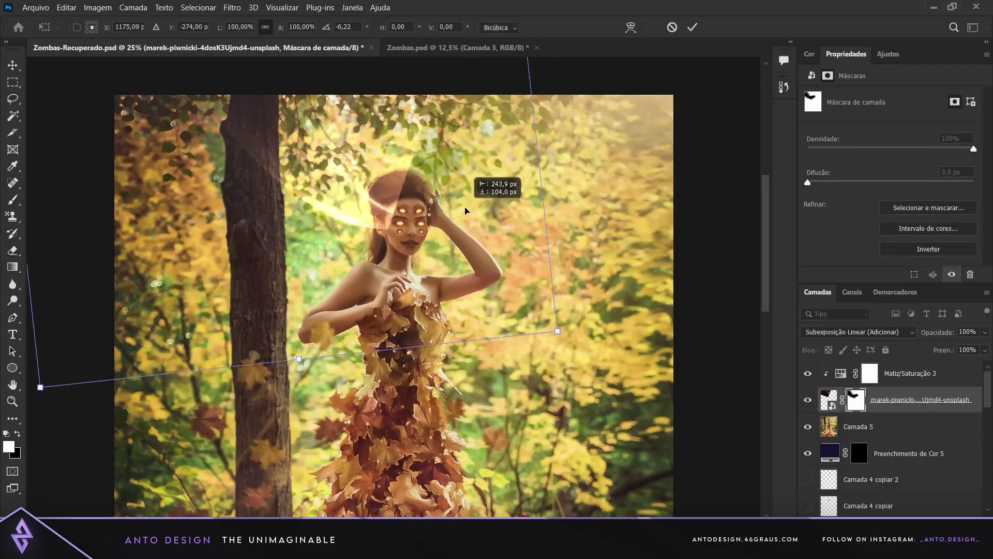
key(Return)
key(ctrl+minus)
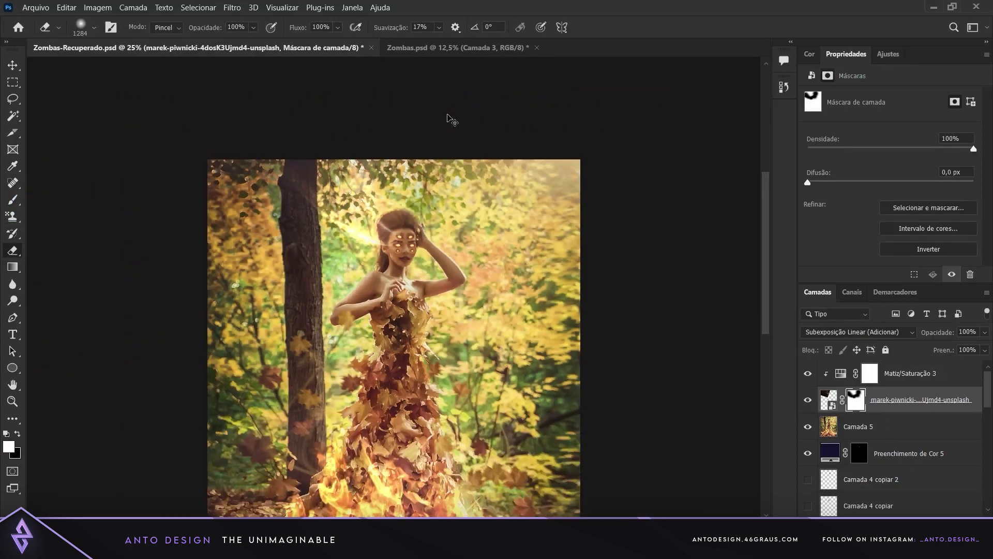
key(Delete)
click(872, 383)
Step: Shrink the new pink light image and place it over her head
key(ctrl+z)
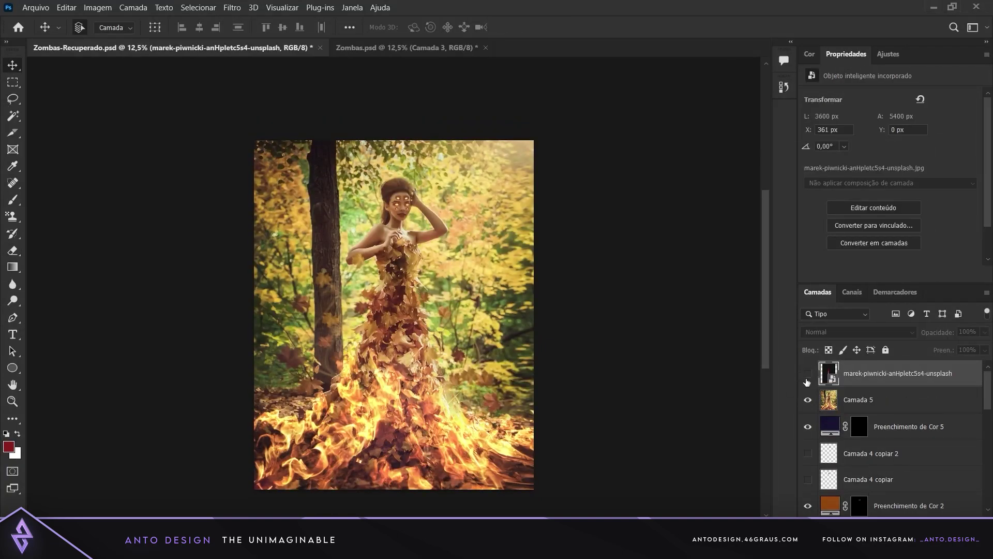
click(857, 331)
key(ctrl+t)
drag(447, 147, 362, 93)
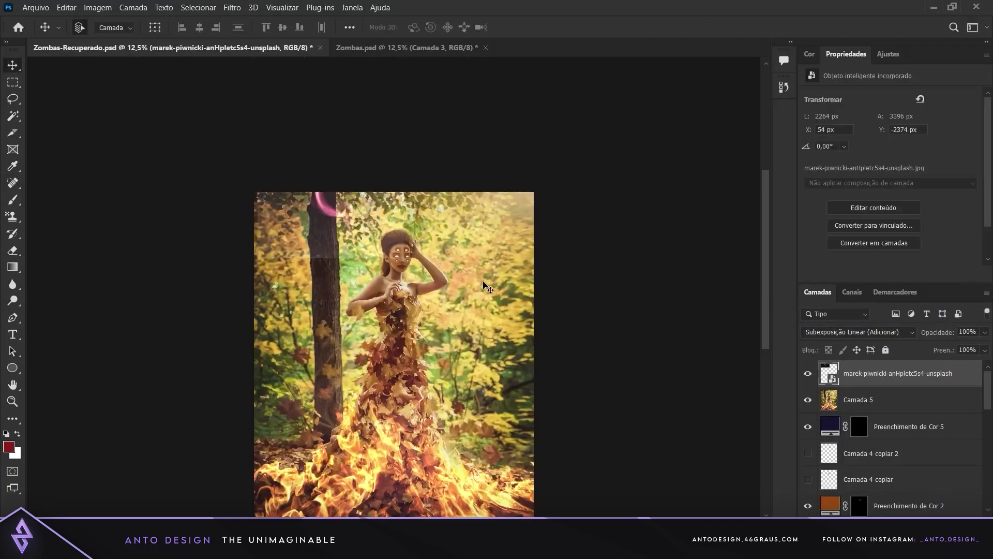
key(ctrl+plus)
mouse_move(318, 237)
mouse_down()
mouse_move(420, 300)
mouse_move(423, 286)
mouse_up()
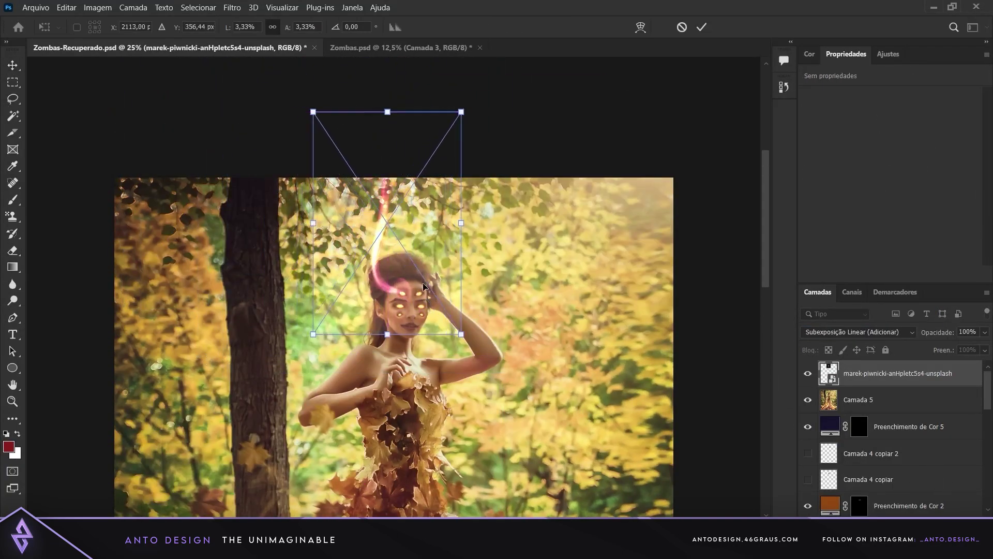
key(Return)
Step: Mask away unwanted light and fit the arc onto her head's left side
key(e)
click(452, 172)
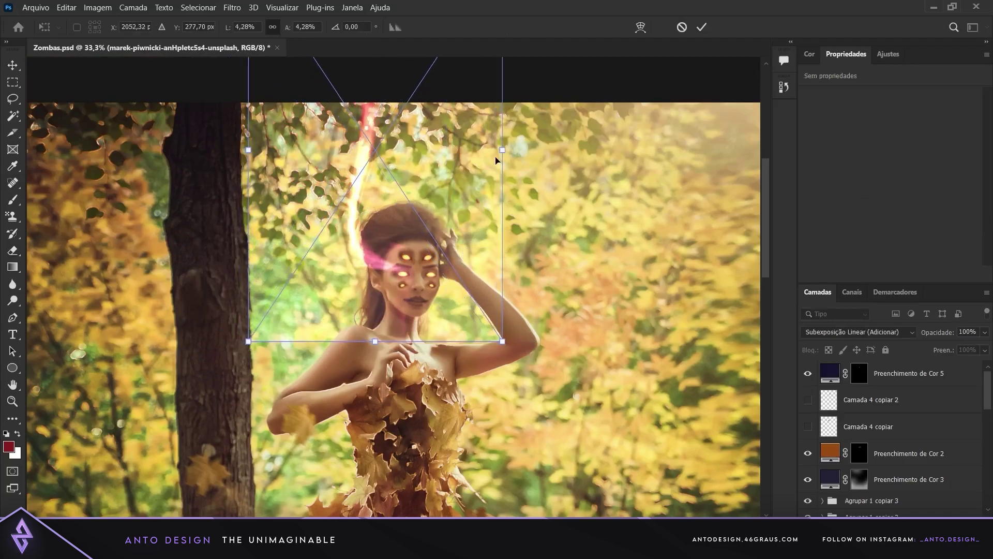
drag(496, 160, 434, 235)
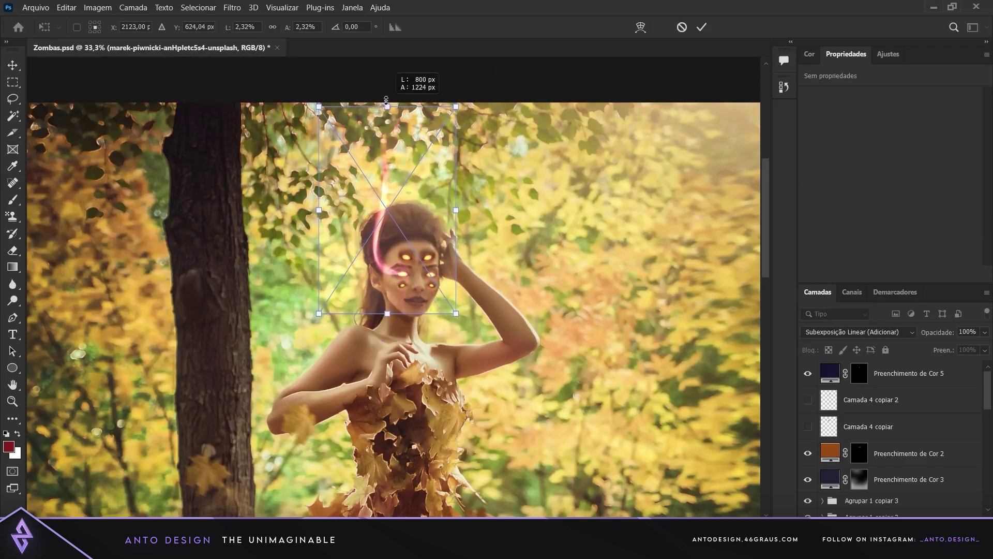
key(Return)
key(e)
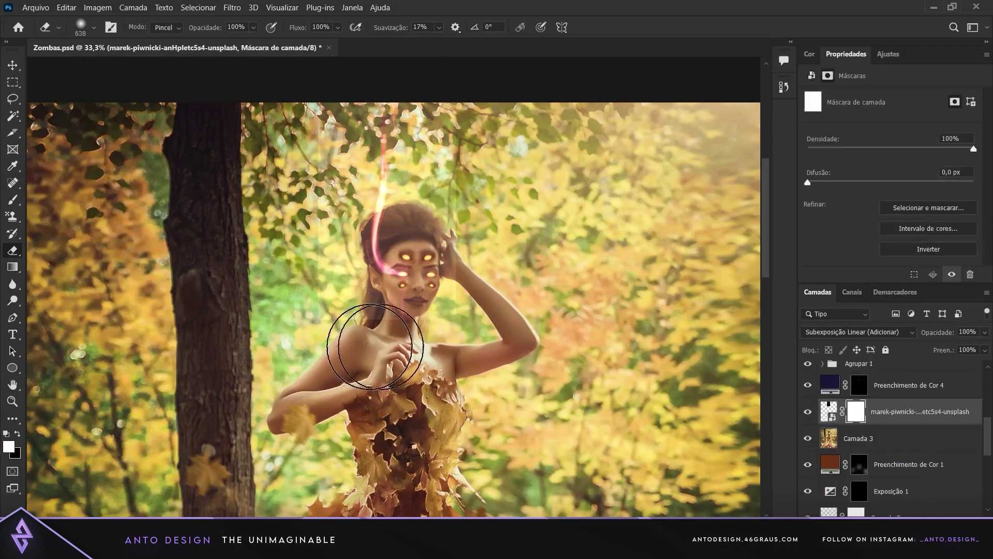
Step: Duplicate the arc, mirror it to her head's right side, and group both arcs
key(ctrl+j)
key(ctrl+t)
drag(276, 279, 457, 279)
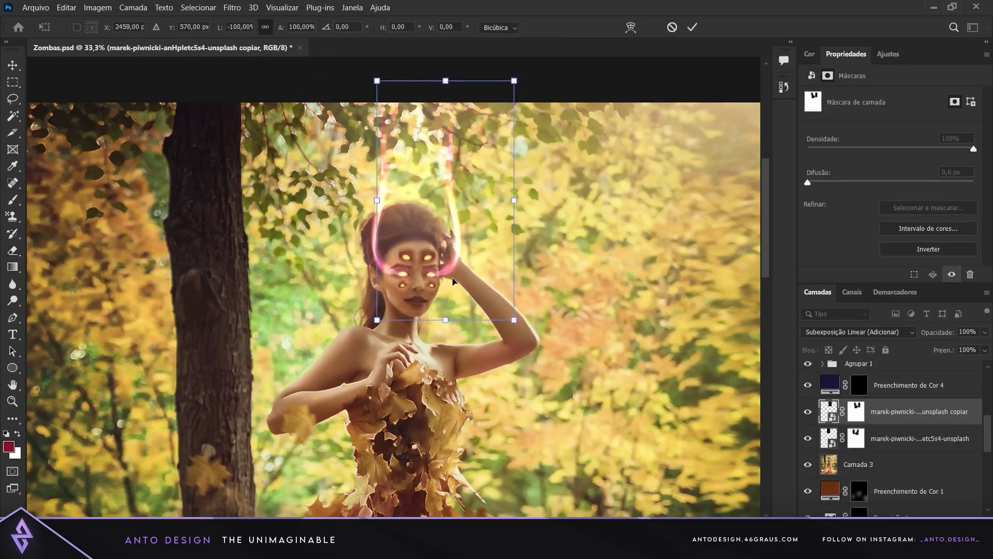
key(Return)
key(ctrl+minus)
key(ctrl+g)
Step: Clip the Hue/Saturation adjustment to the arcs and tint them golden (Hue 37, Saturation 58)
click(909, 344)
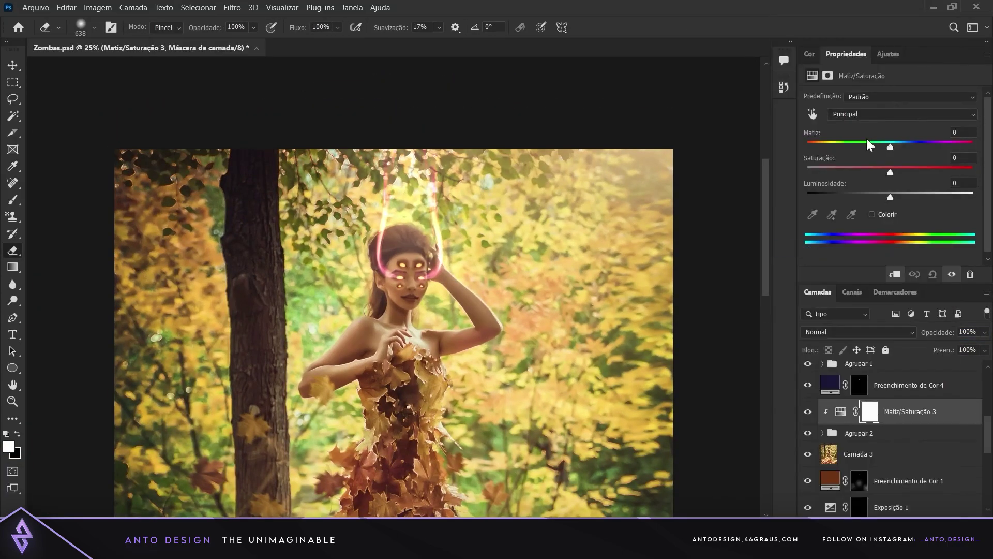
mouse_move(891, 147)
mouse_down()
mouse_move(815, 147)
mouse_move(827, 147)
mouse_up()
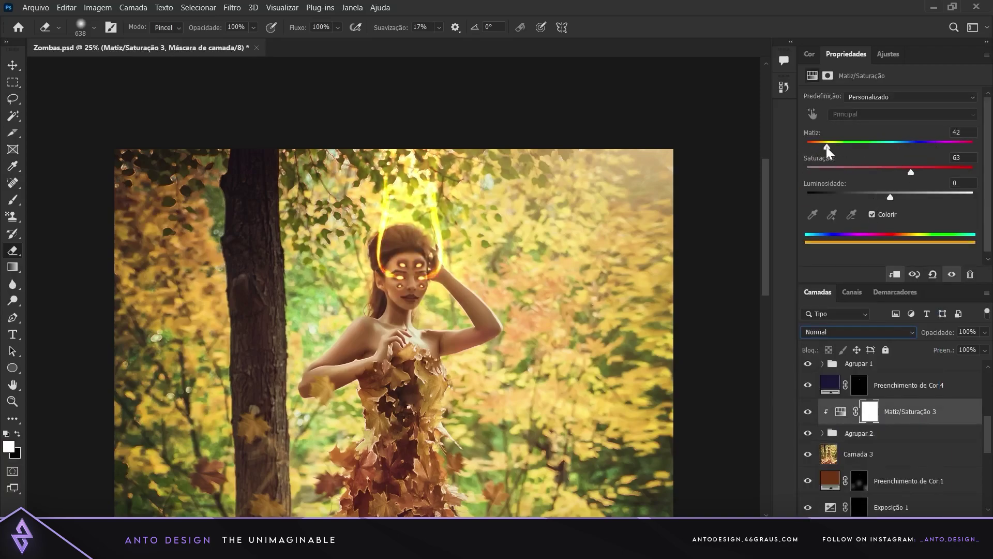
drag(911, 172, 851, 171)
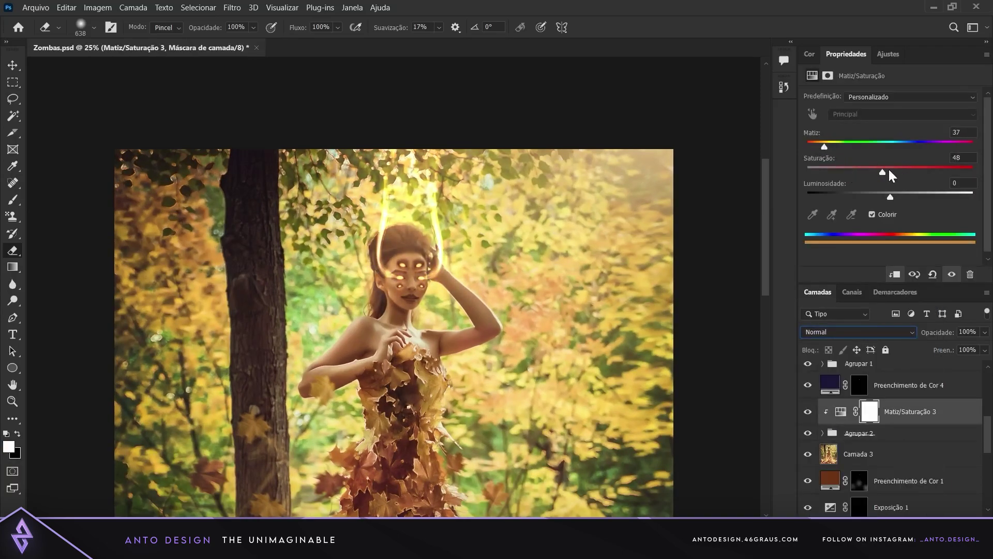
key(ctrl+minus)
key(ctrl+plus)
Step: Try a Free Transform stretch on the upper light arc, then cancel it
click(823, 433)
click(911, 454)
key(ctrl+t)
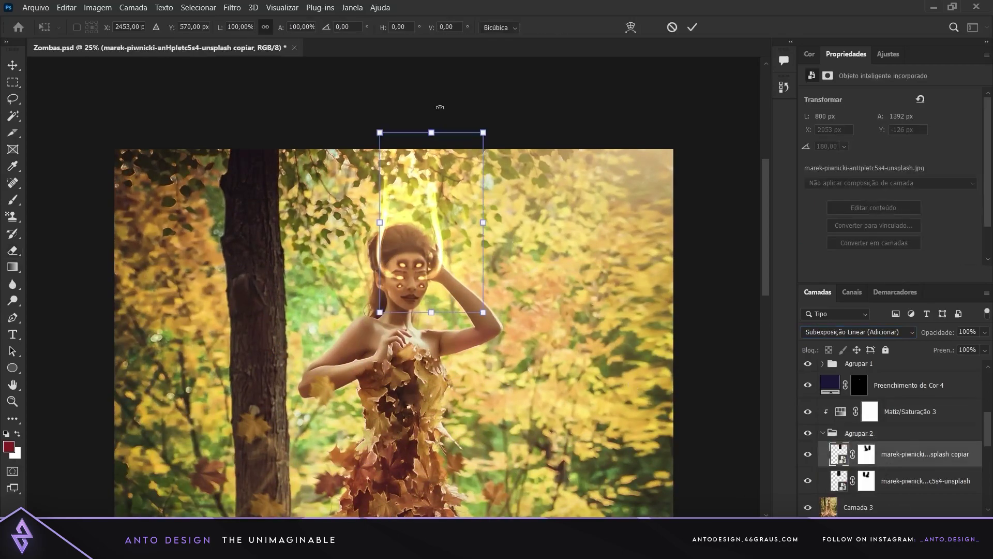
scroll(440, 107, up, 5)
drag(444, 395, 436, 401)
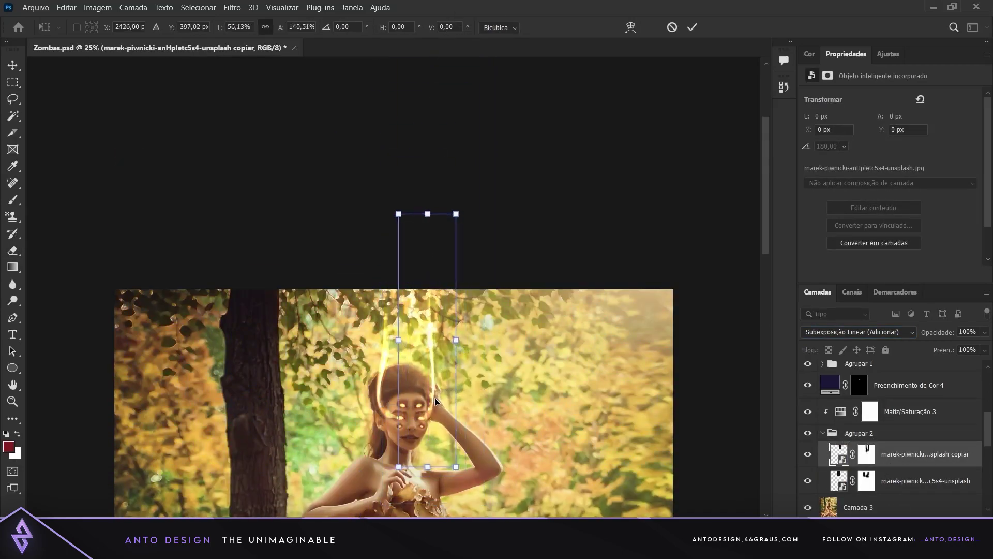
key(ctrl+minus)
key(ctrl+plus)
key(ctrl+plus)
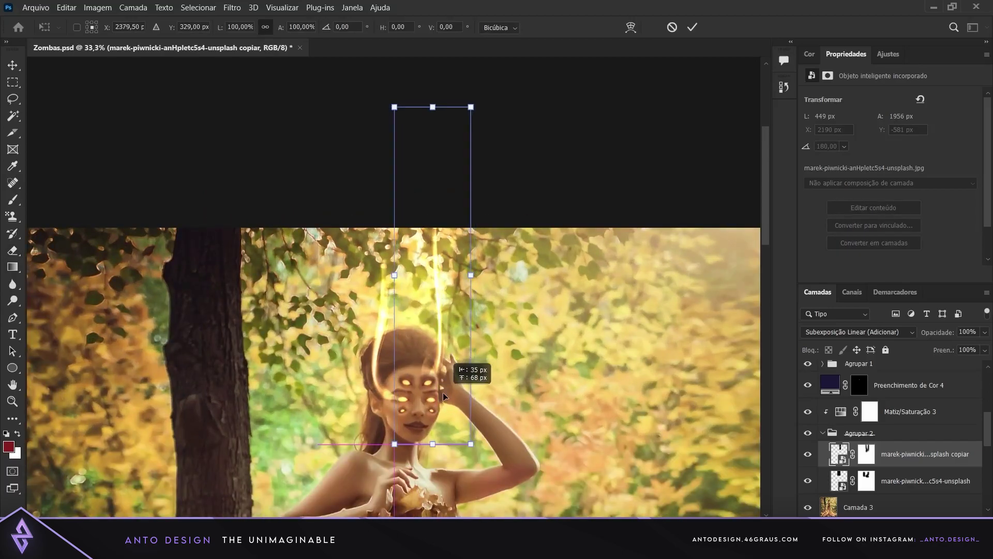
key(ctrl+z)
Step: Select the lower light arc inside the group and confirm its transform
scroll(940, 494, up, 5)
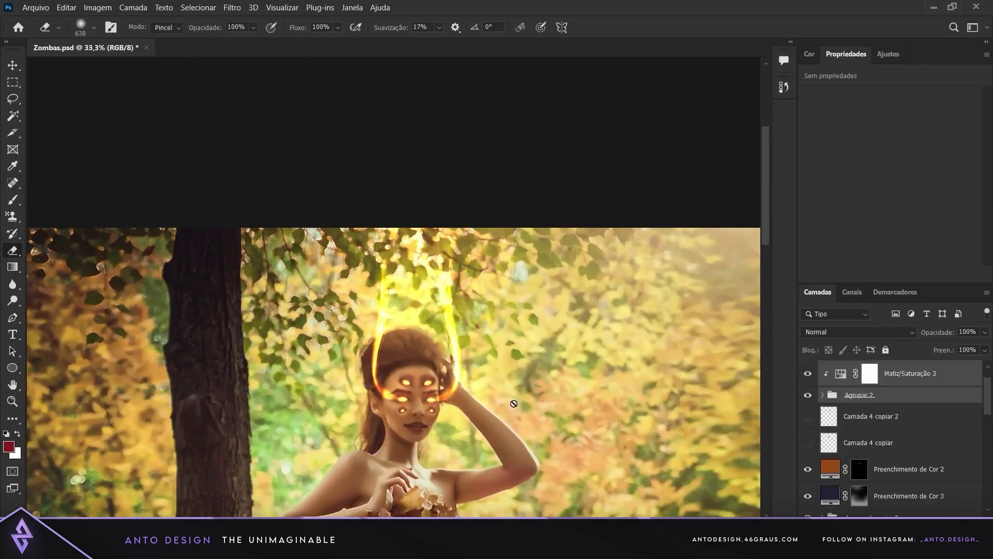
click(878, 421)
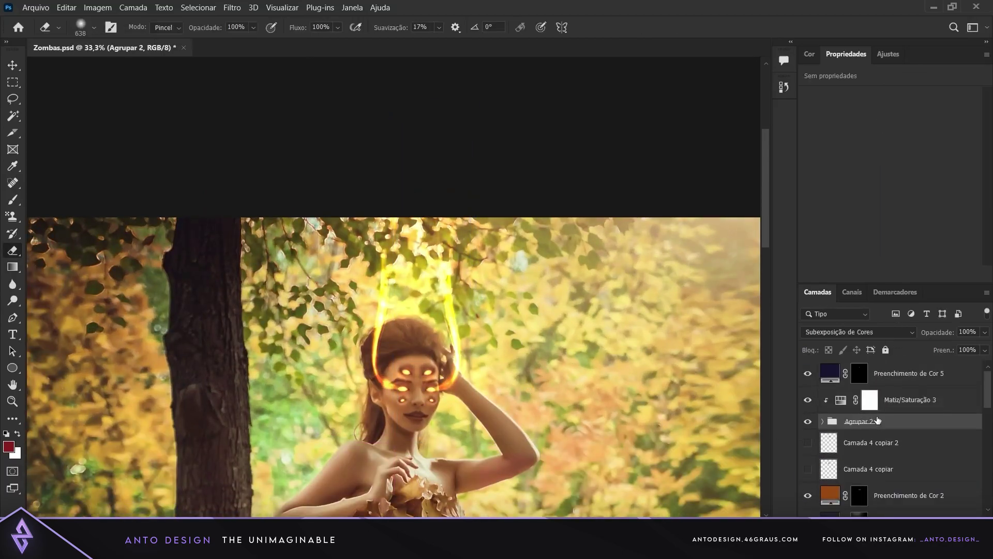
click(823, 421)
ctrl+click(399, 378)
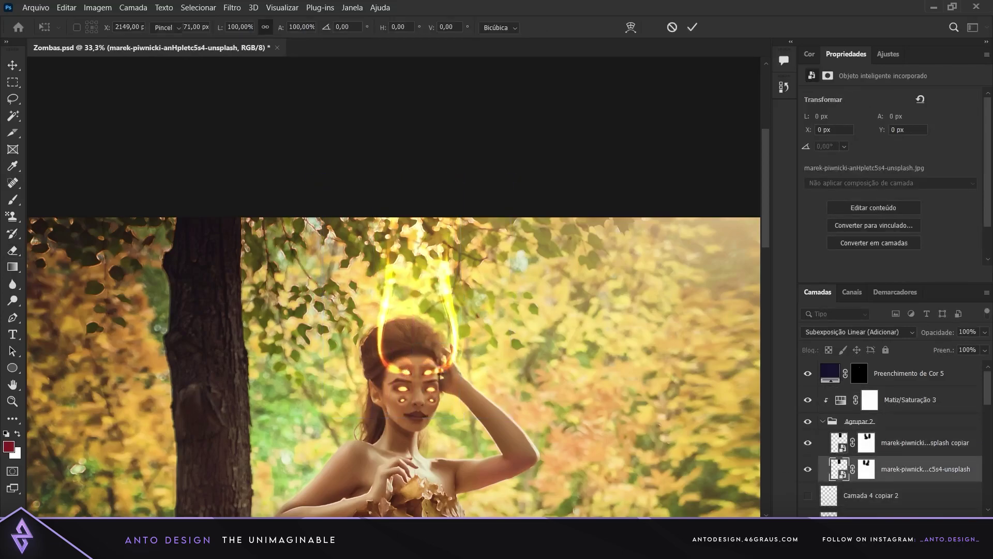
key(Return)
key(e)
Step: Check the arc group's blending options and reselect its Hue/Saturation adjustment
click(859, 332)
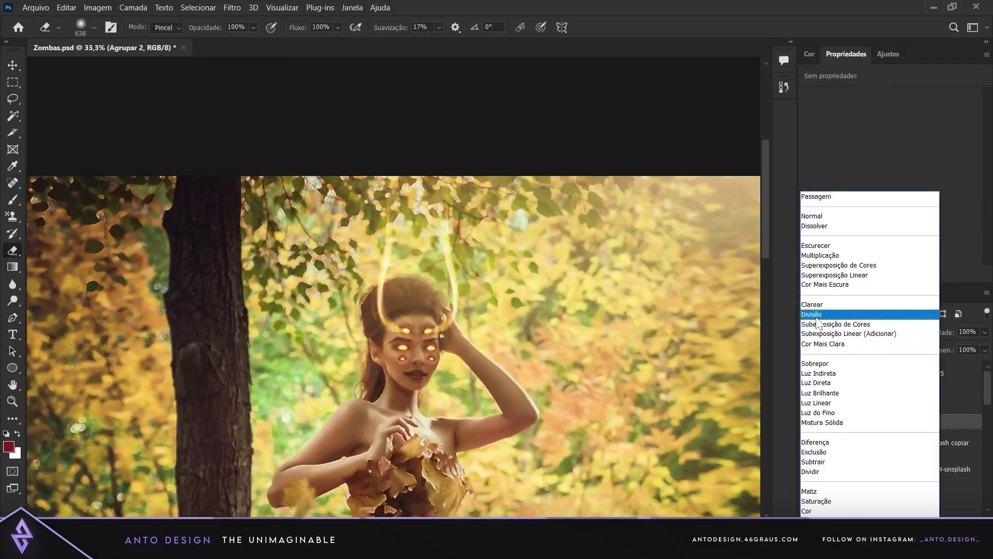
click(911, 399)
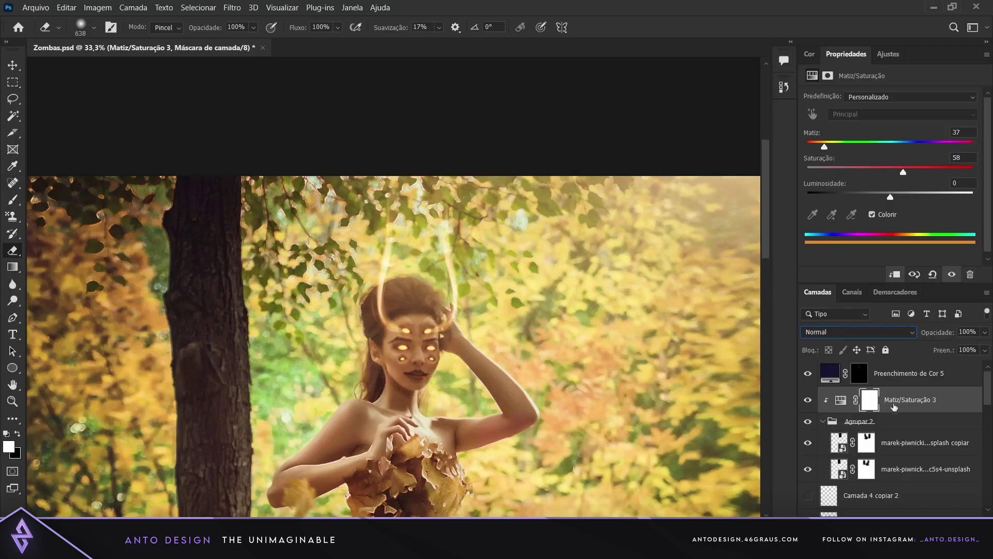
scroll(565, 332, down, 2)
scroll(565, 331, down, 2)
scroll(565, 332, up, 2)
scroll(565, 331, down, 1)
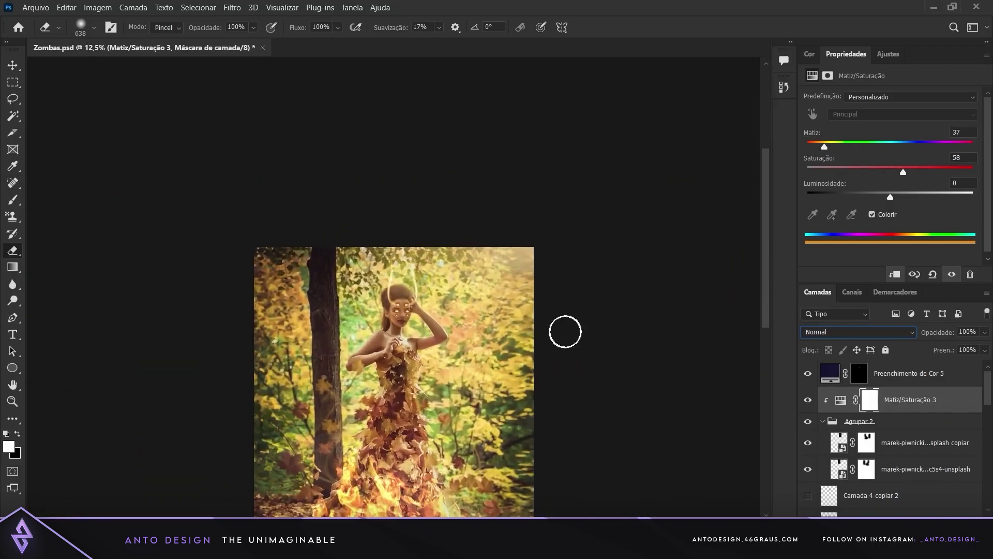
scroll(768, 284, down, 2)
scroll(913, 473, down, 5)
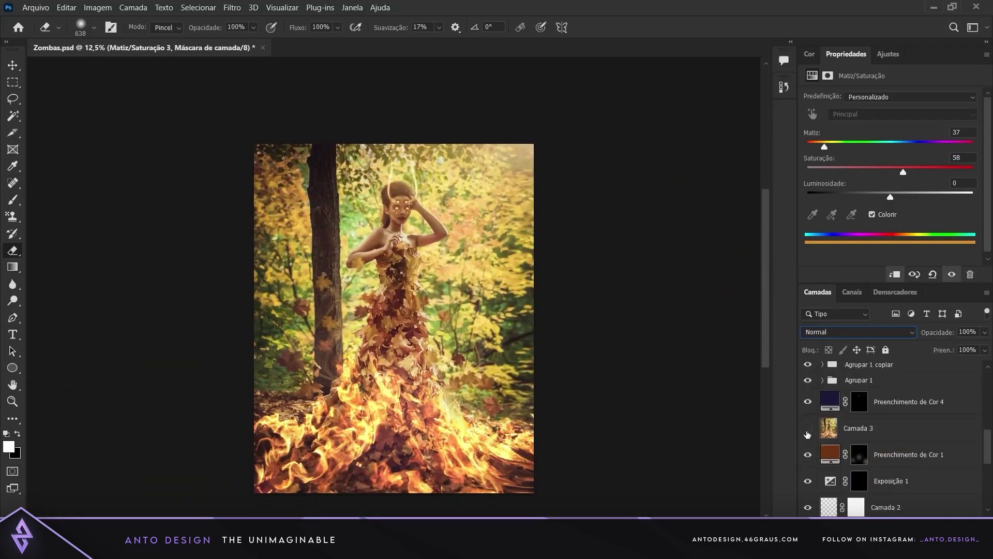
click(814, 432)
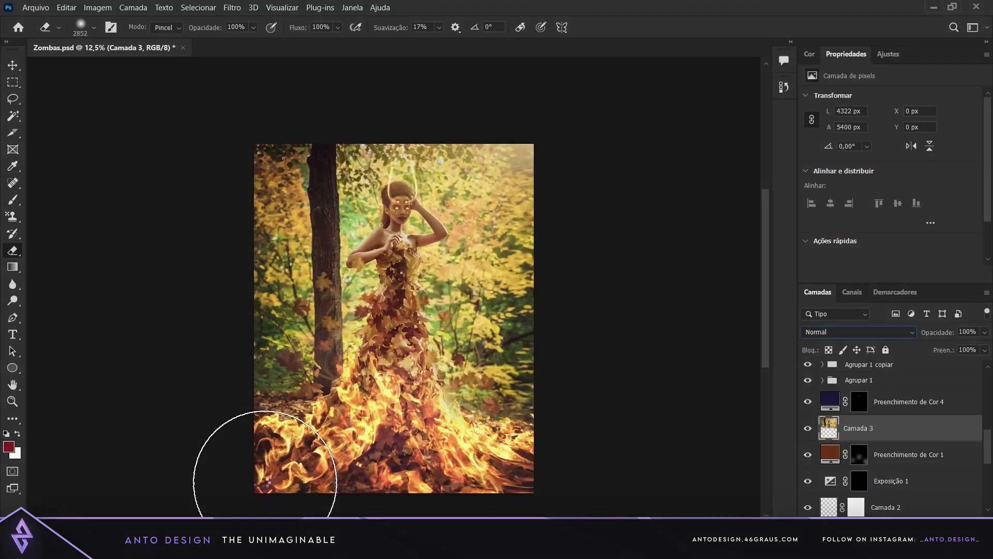
scroll(900, 440, down, 3)
click(910, 424)
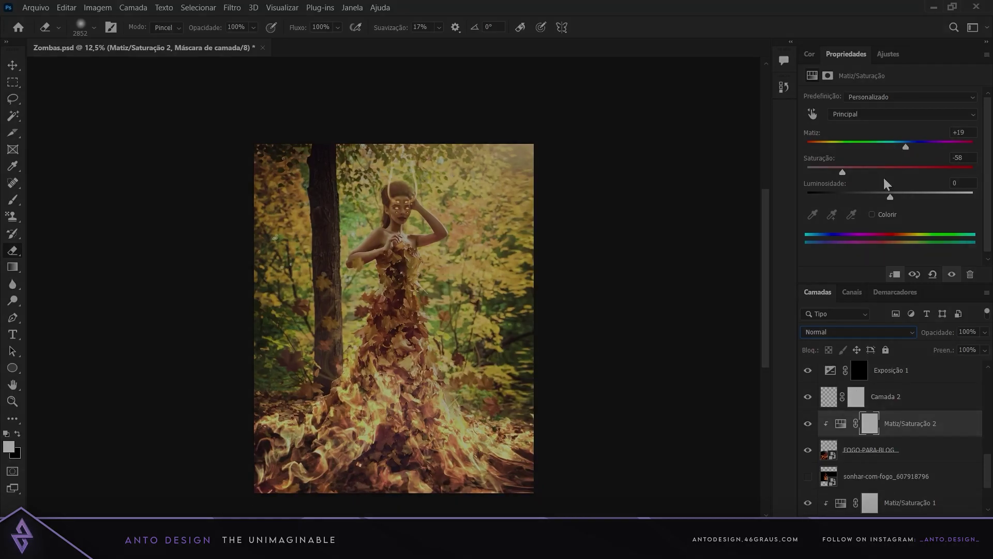